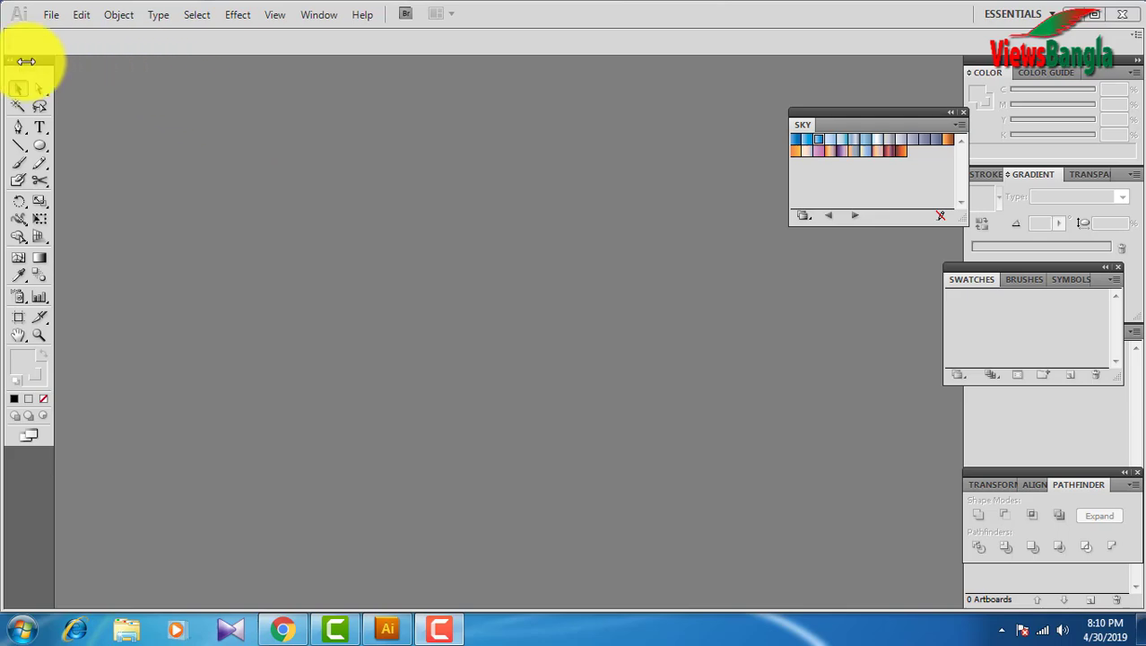
# - Create a new CMYK document with a blank artboard
pyautogui.click(47, 9)
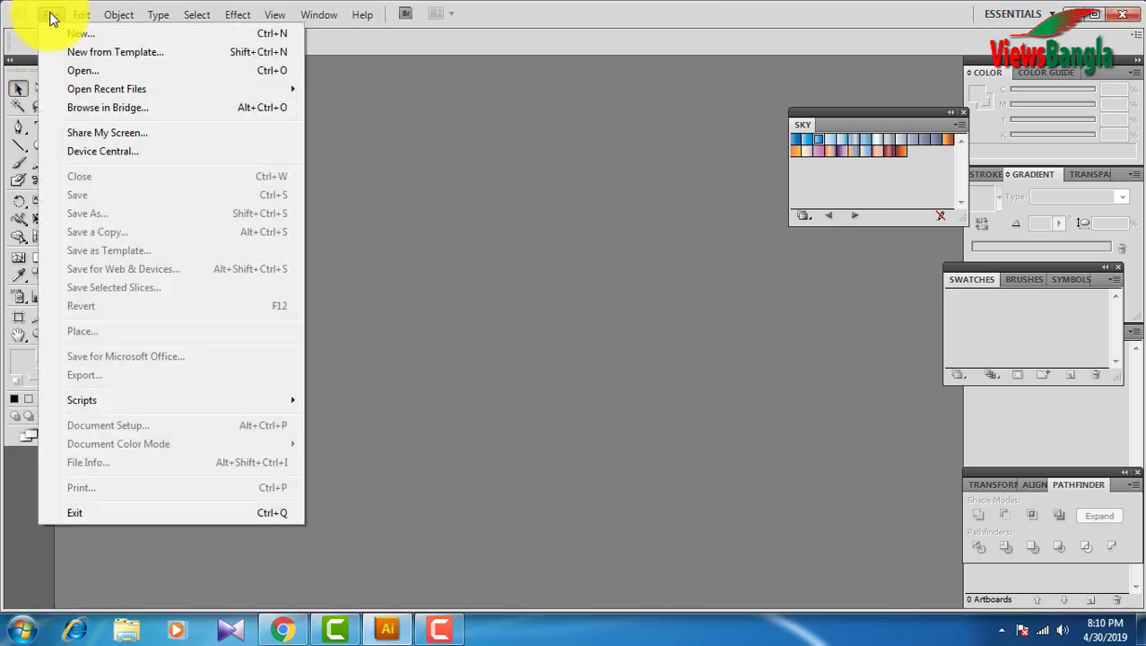
pyautogui.click(71, 33)
pyautogui.click(819, 141)
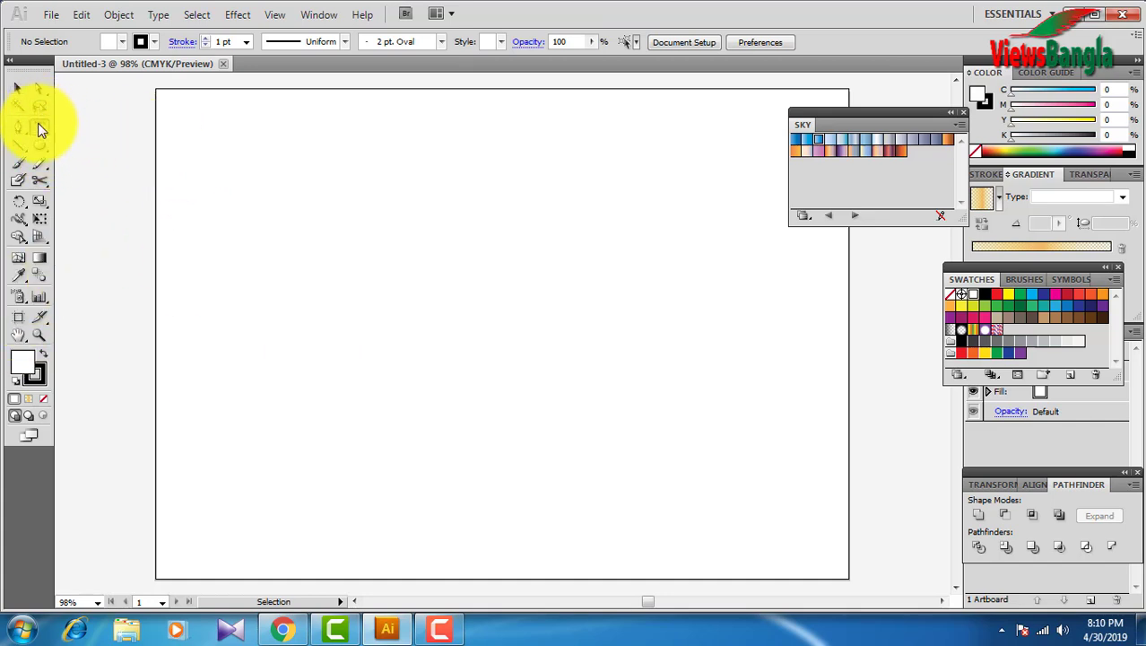
# - Add the capital letter D as point type in Myriad Pro Regular near the middle of the artboard
pyautogui.moveTo(37, 123); pyautogui.dragTo(85, 130)
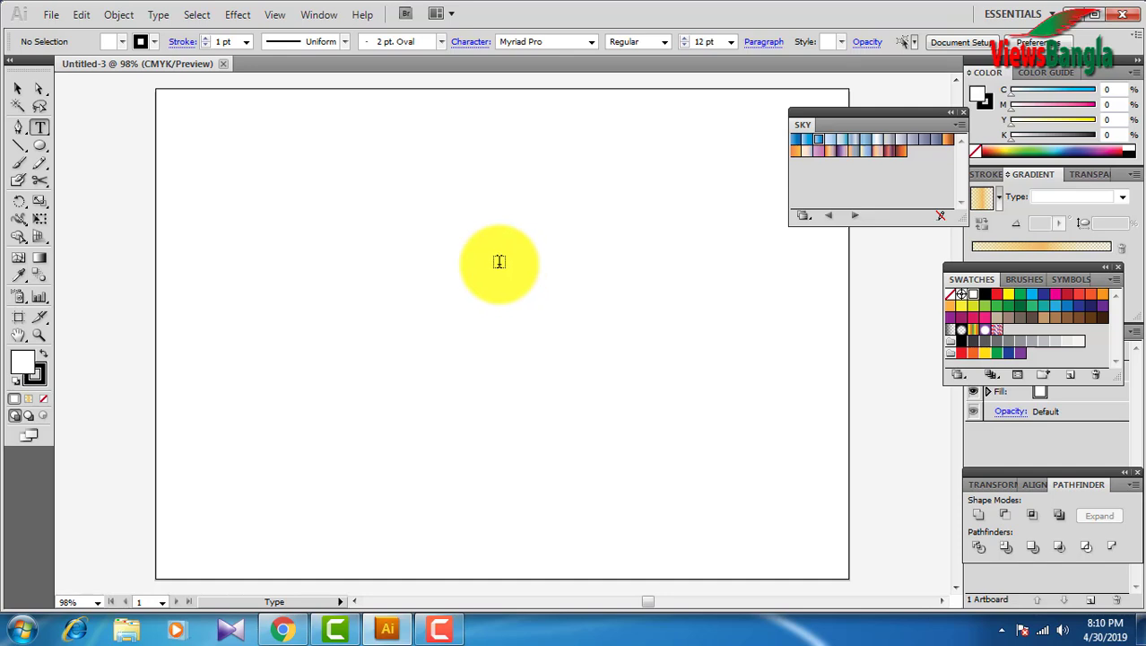
pyautogui.click(495, 254)
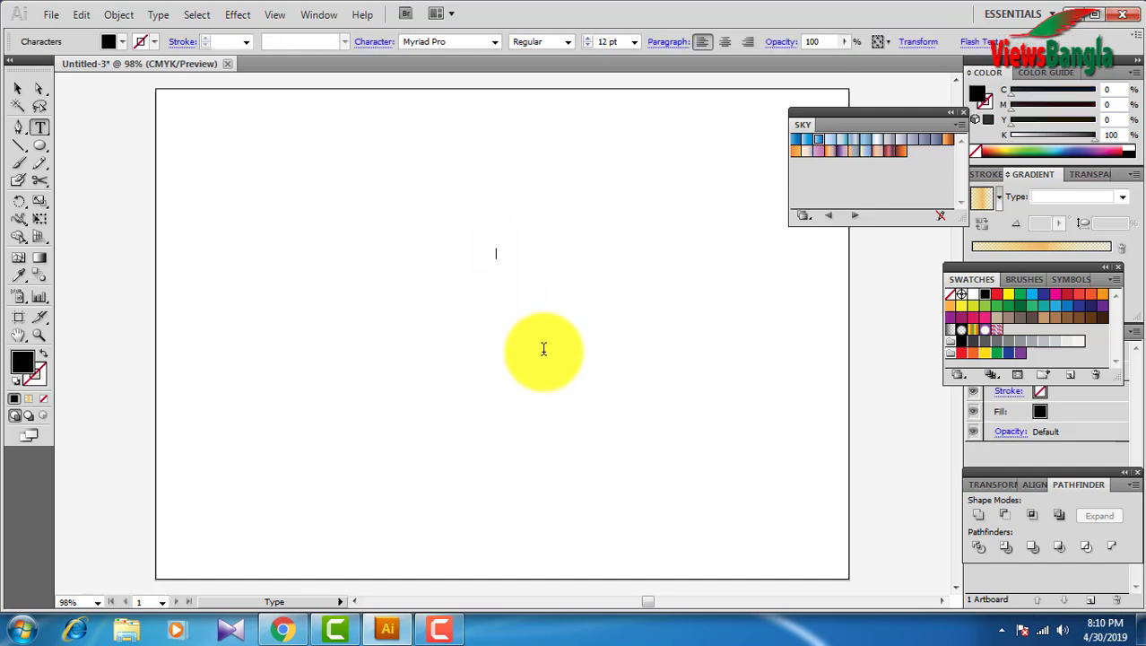
pyautogui.click(17, 89)
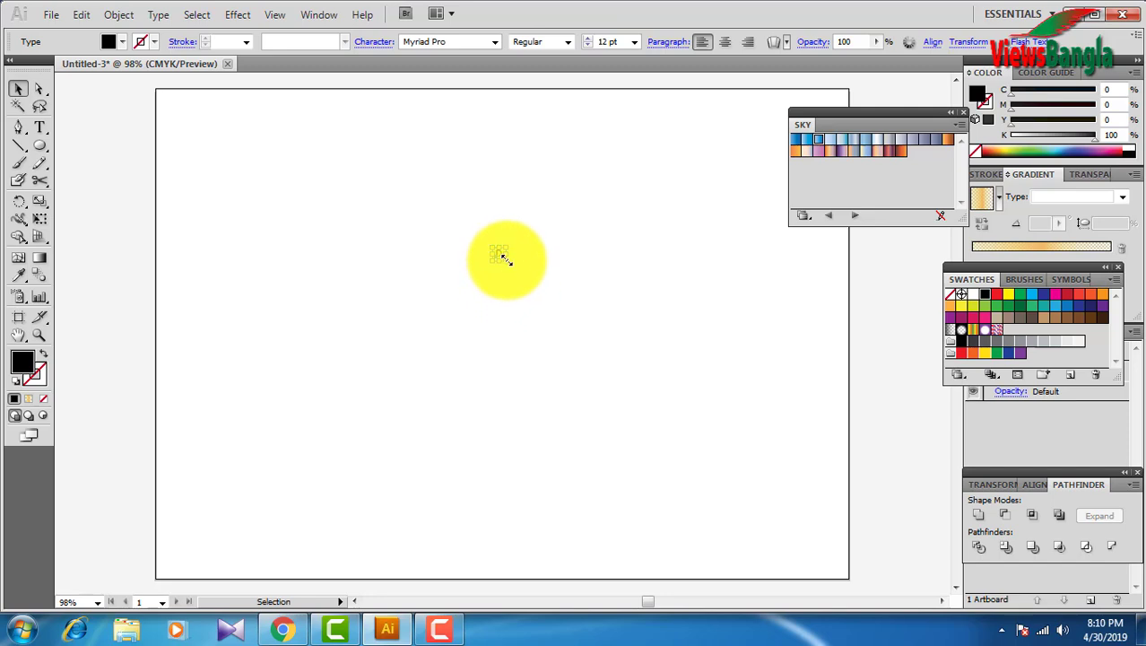
# - Scale the letter D up to about 477 pt and position it around the middle of the artboard
pyautogui.moveTo(503, 257); pyautogui.dragTo(722, 454)
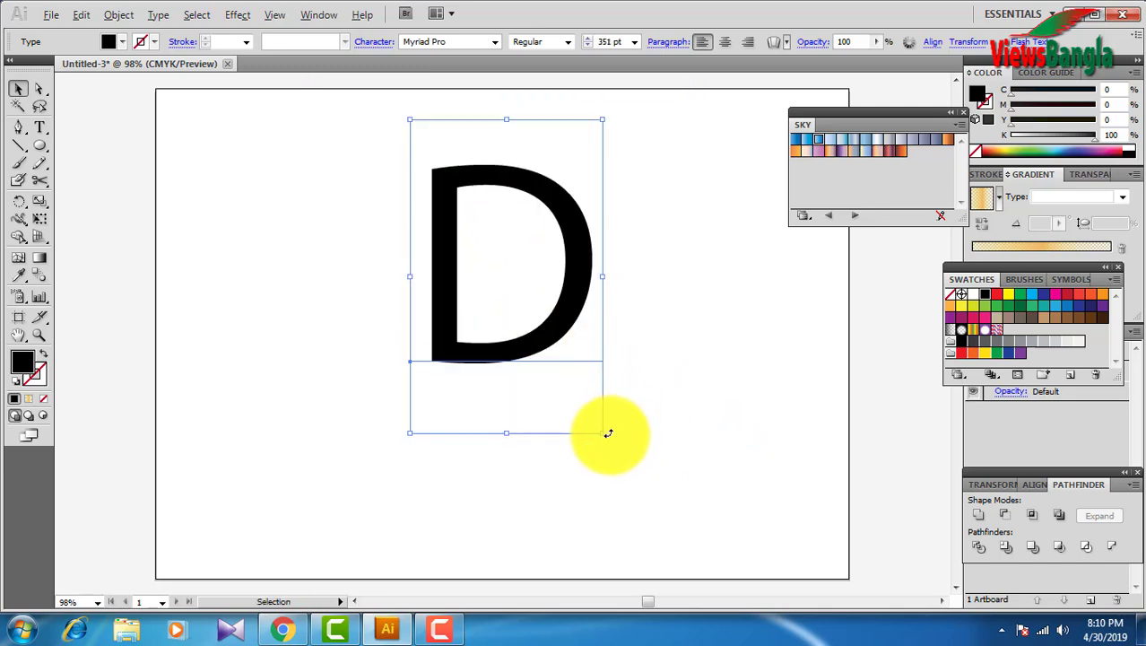
pyautogui.moveTo(602, 434); pyautogui.dragTo(642, 467)
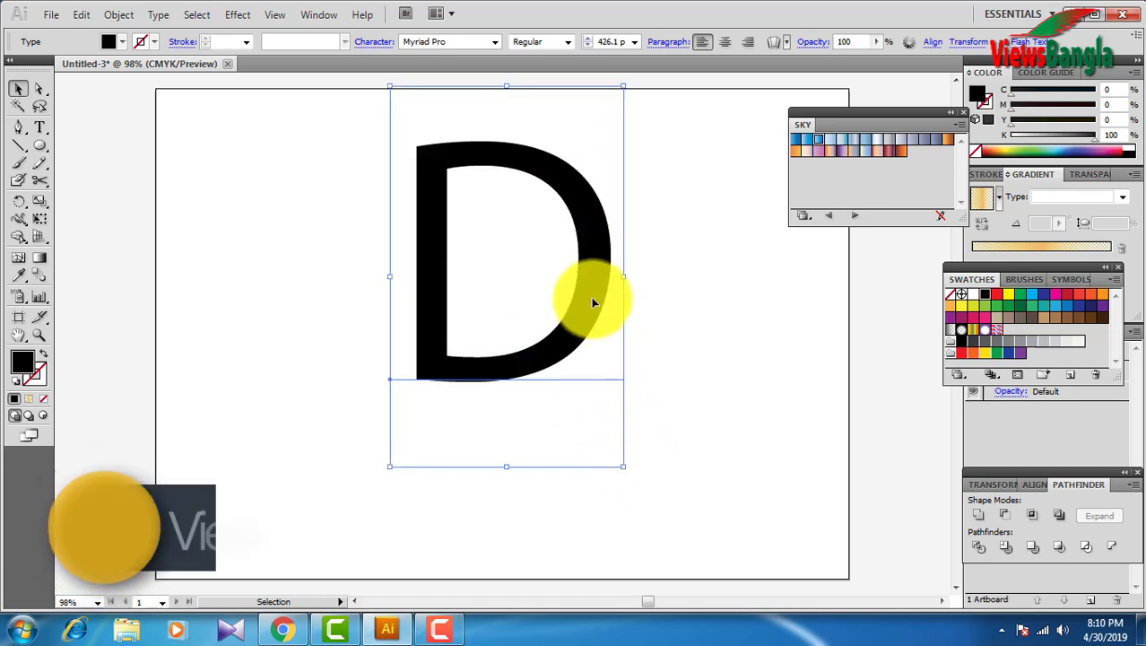
pyautogui.moveTo(591, 296); pyautogui.dragTo(600, 311)
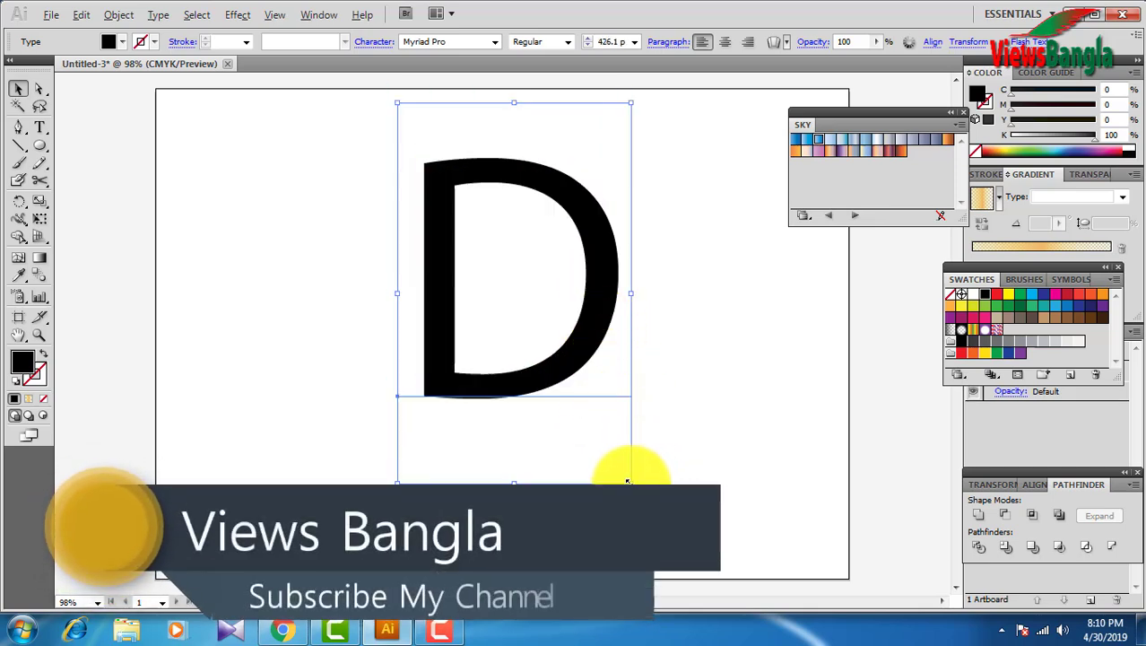
pyautogui.moveTo(627, 469); pyautogui.dragTo(653, 484)
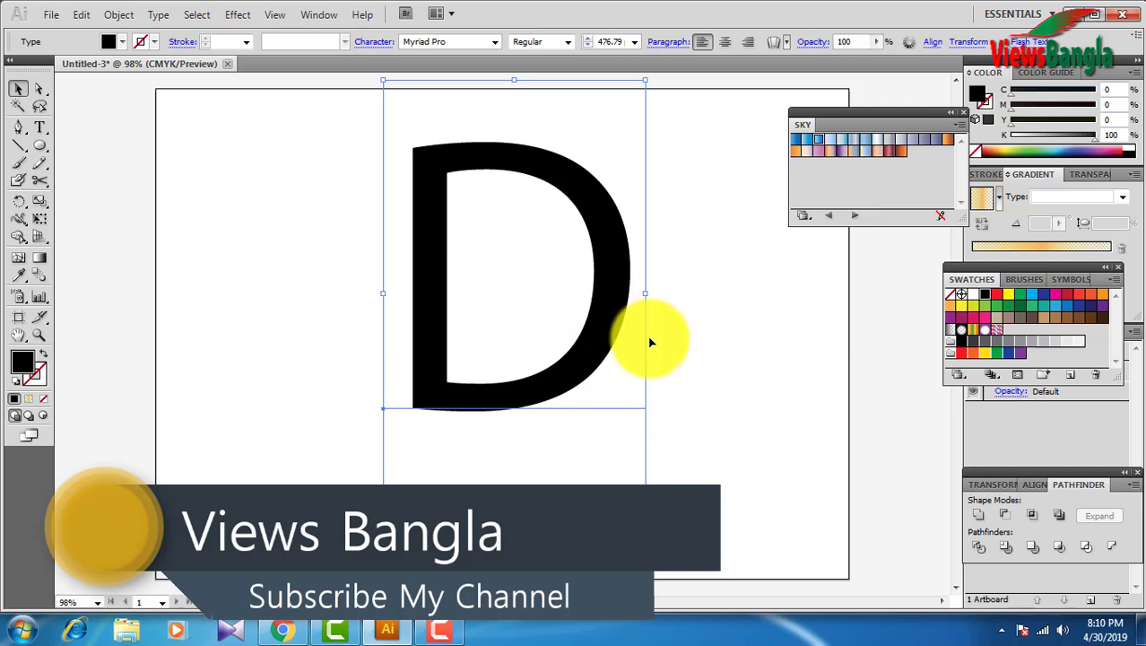
pyautogui.click(632, 337)
pyautogui.moveTo(615, 332); pyautogui.dragTo(609, 336)
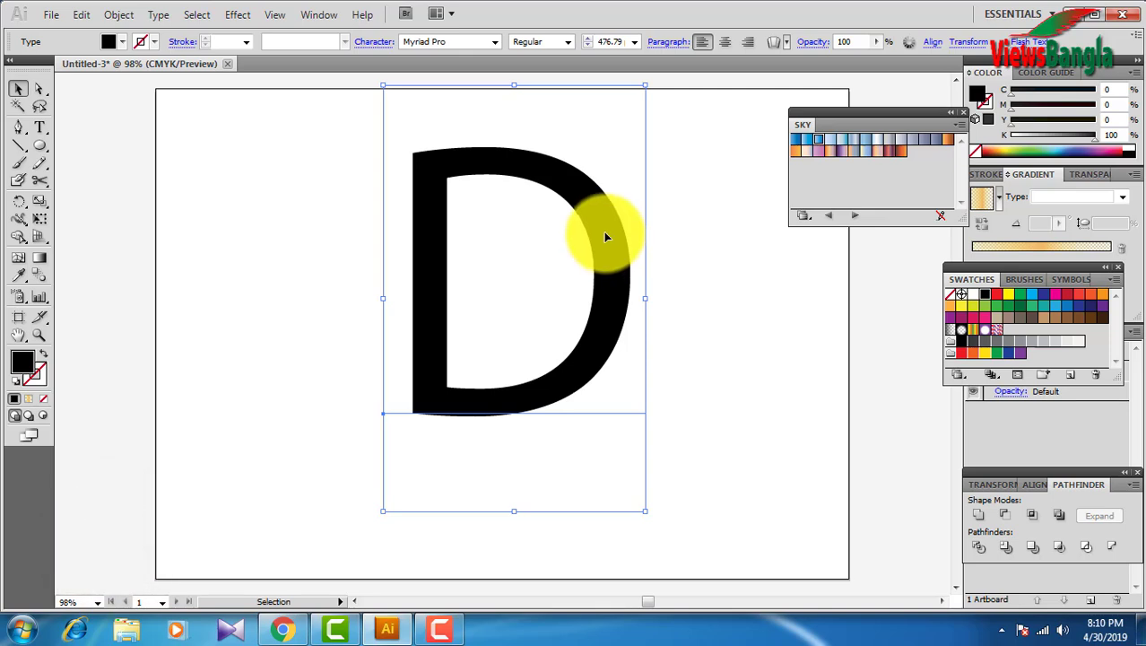
# - Swap the letter D's fill and stroke to leave a black stroke without fill, and convert the text to outlines
pyautogui.click(45, 357)
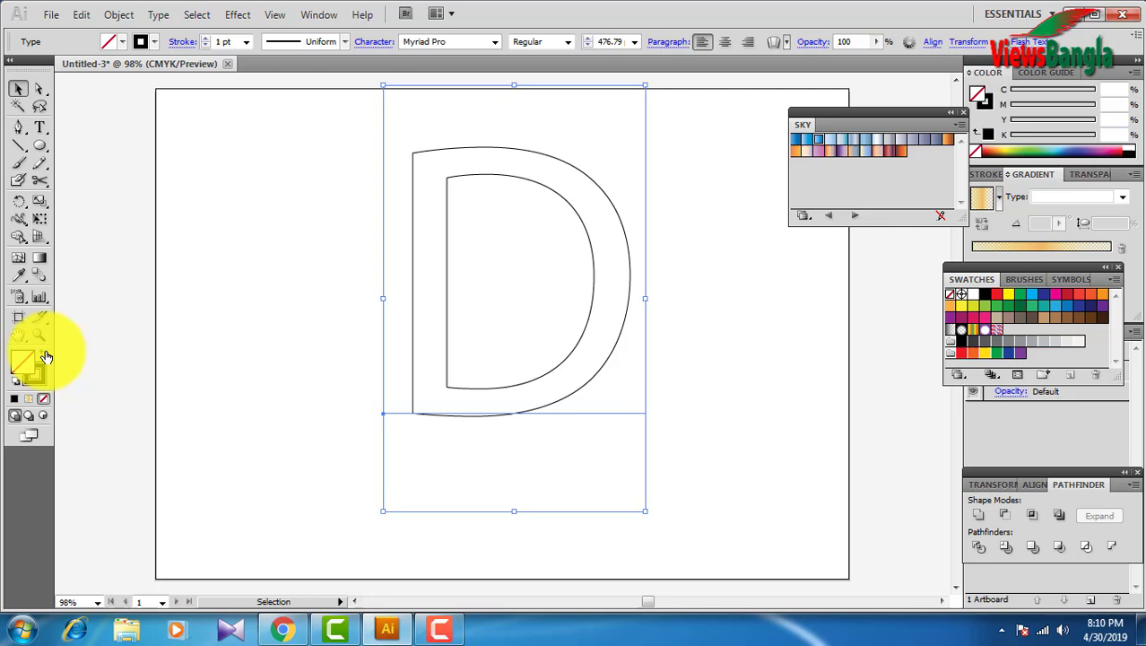
pyautogui.rightClick(503, 168)
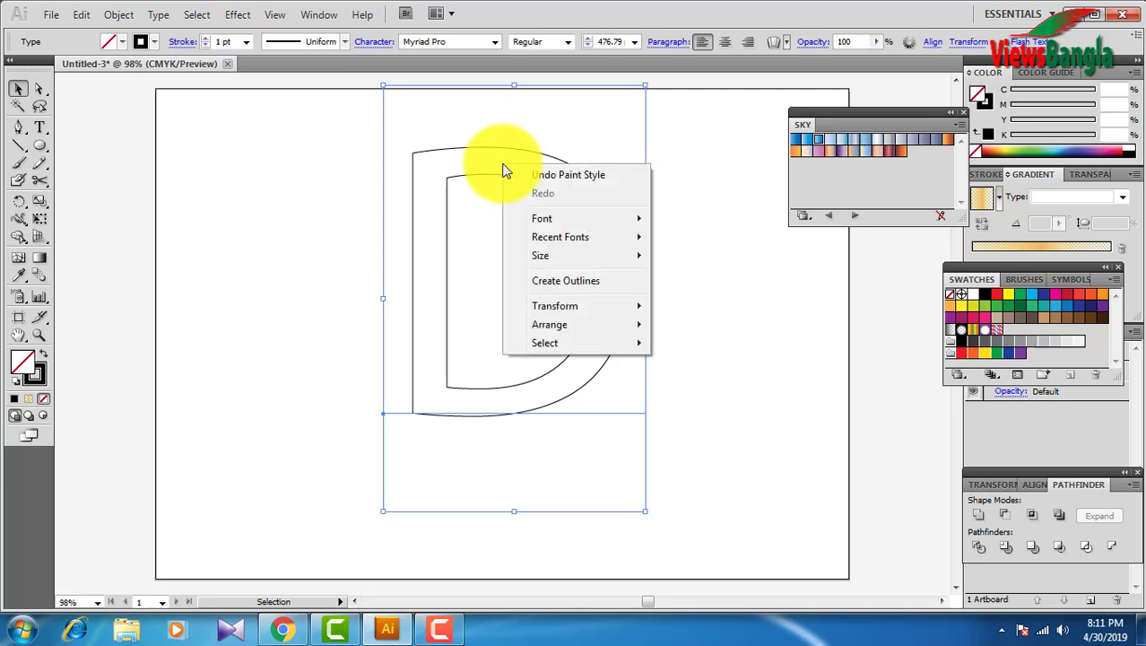
pyautogui.click(572, 281)
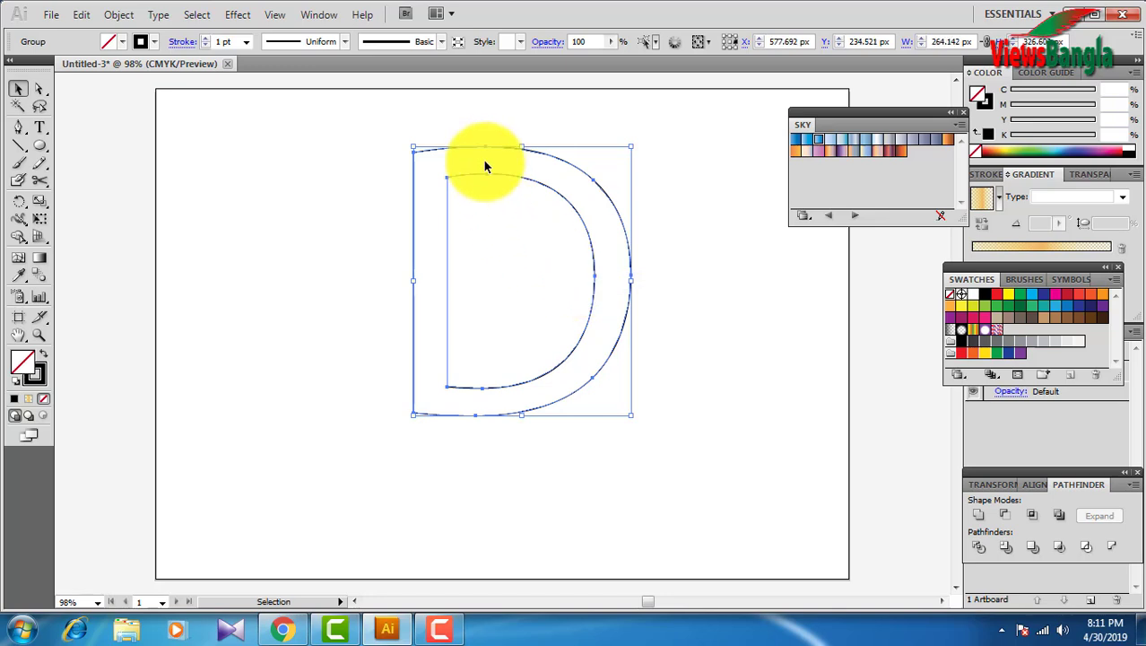
# - Delete all anchor points of the D's inner contour, keeping only the outer contour
pyautogui.click(518, 236)
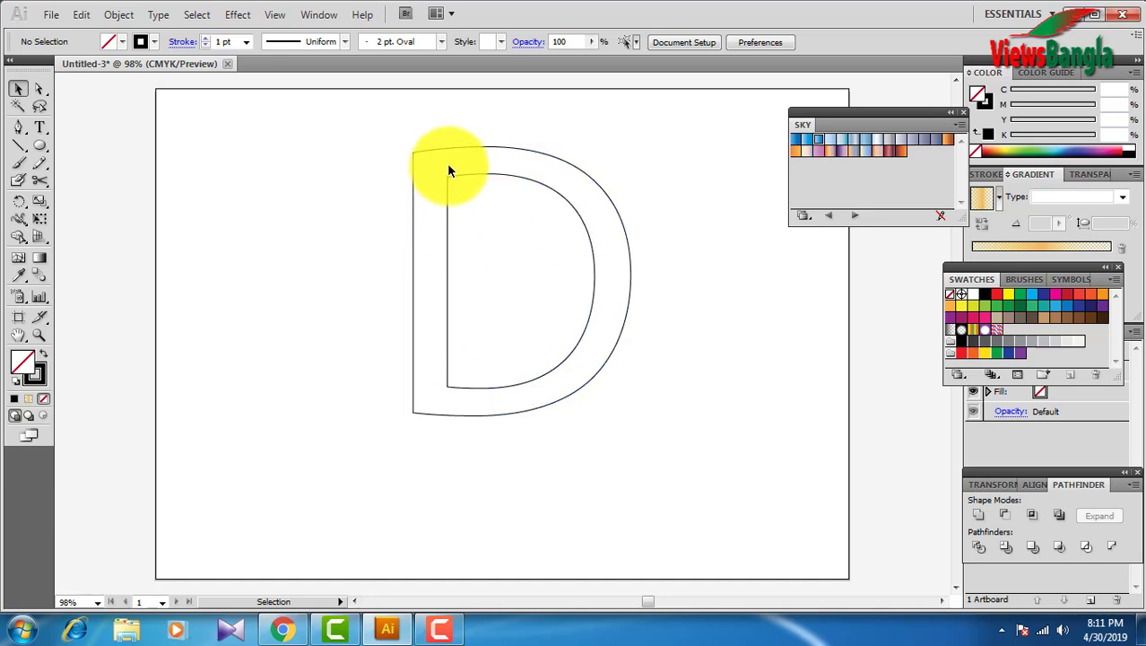
pyautogui.moveTo(485, 226); pyautogui.dragTo(530, 291)
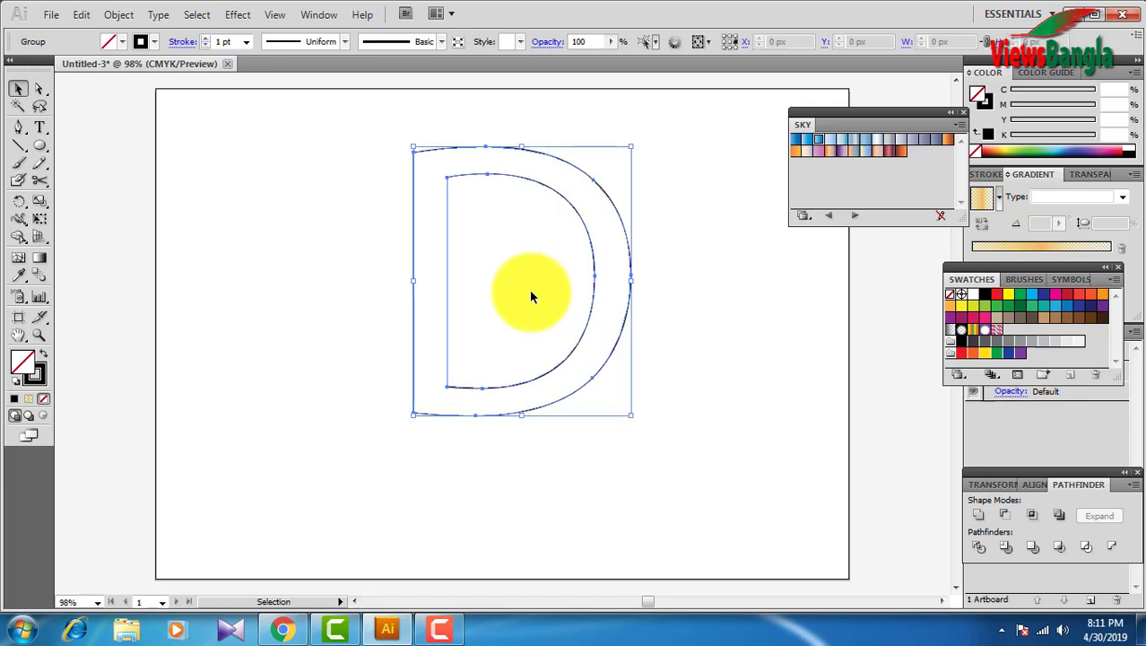
pyautogui.click(456, 162)
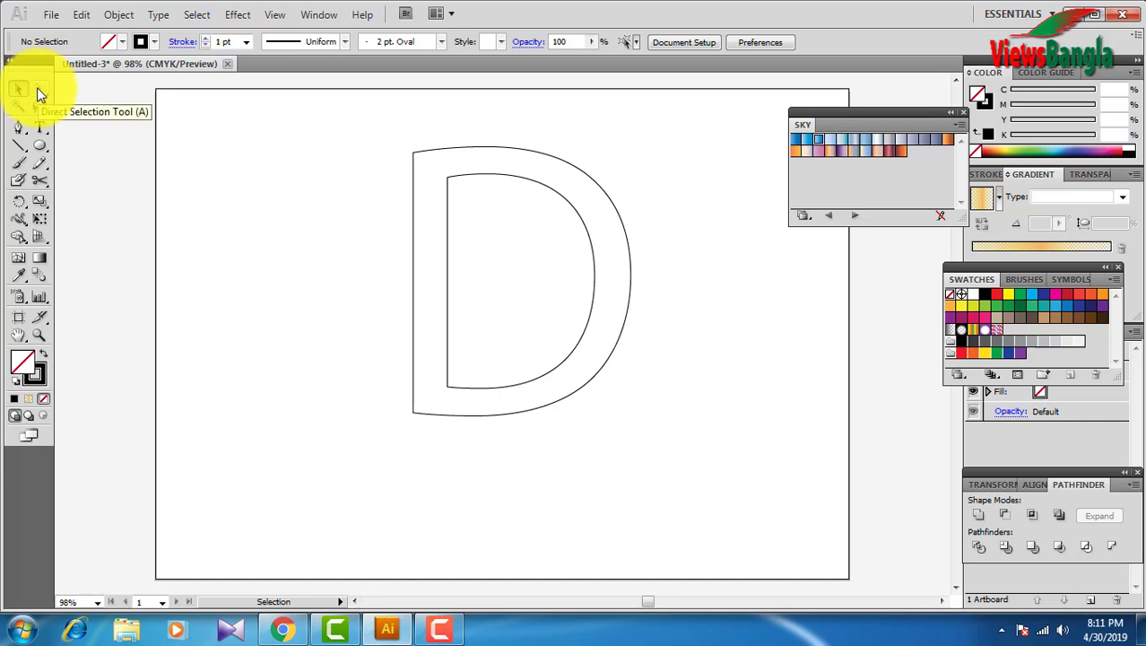
pyautogui.click(39, 89)
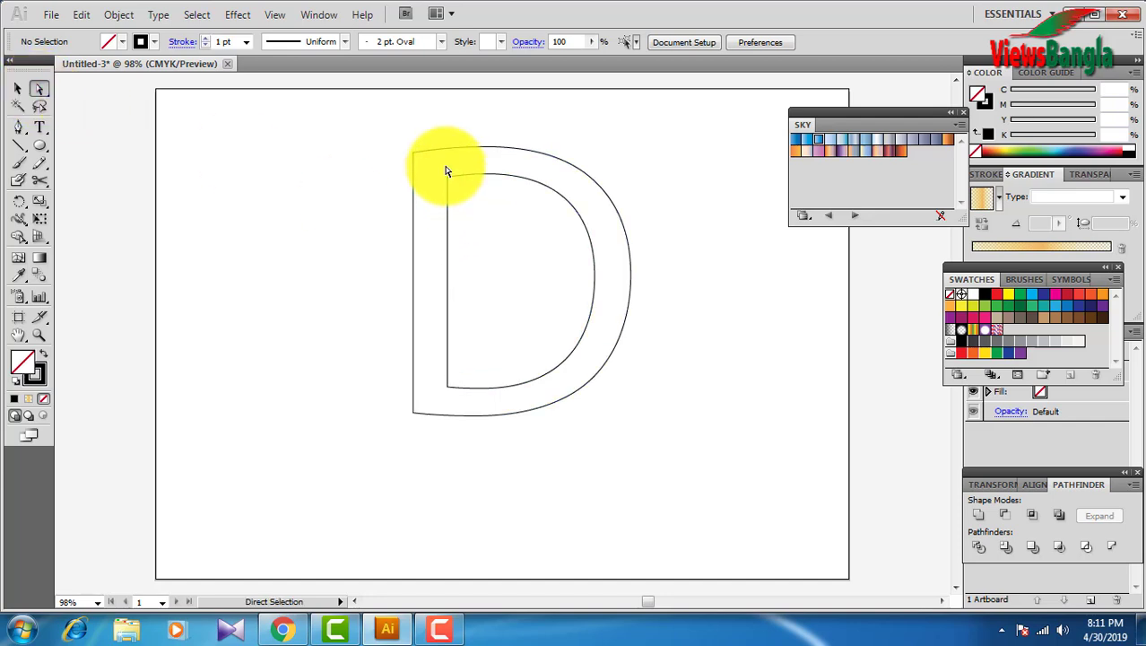
pyautogui.moveTo(446, 164); pyautogui.dragTo(599, 345)
pyautogui.press('Delete')
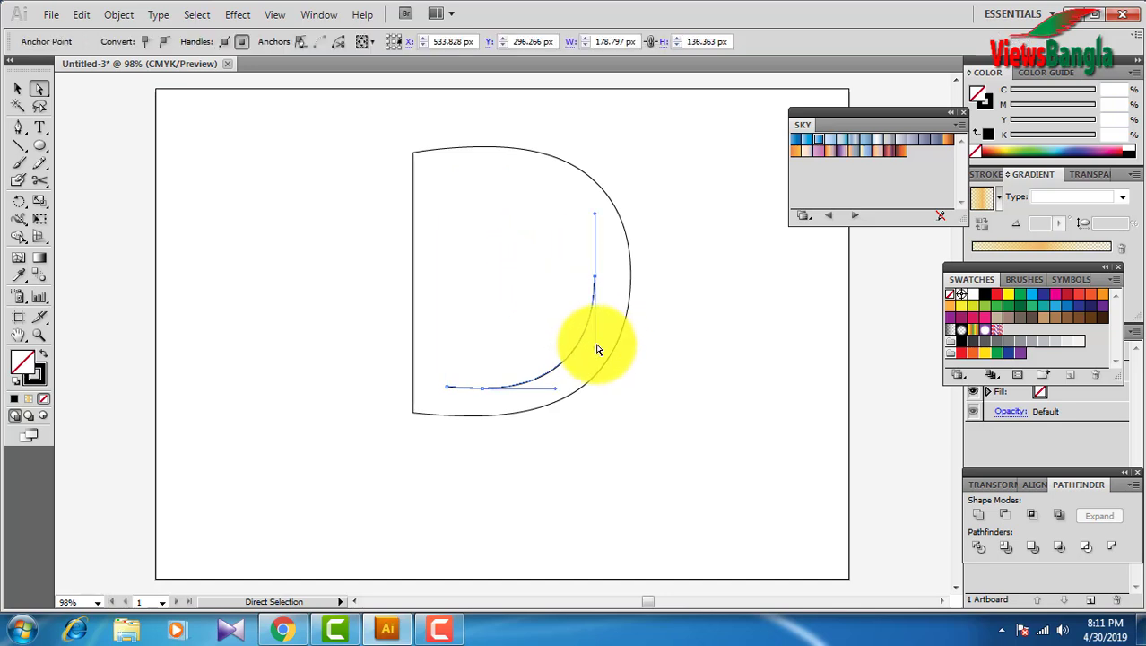
pyautogui.press('Delete')
pyautogui.moveTo(451, 359); pyautogui.dragTo(493, 402)
pyautogui.press('Delete')
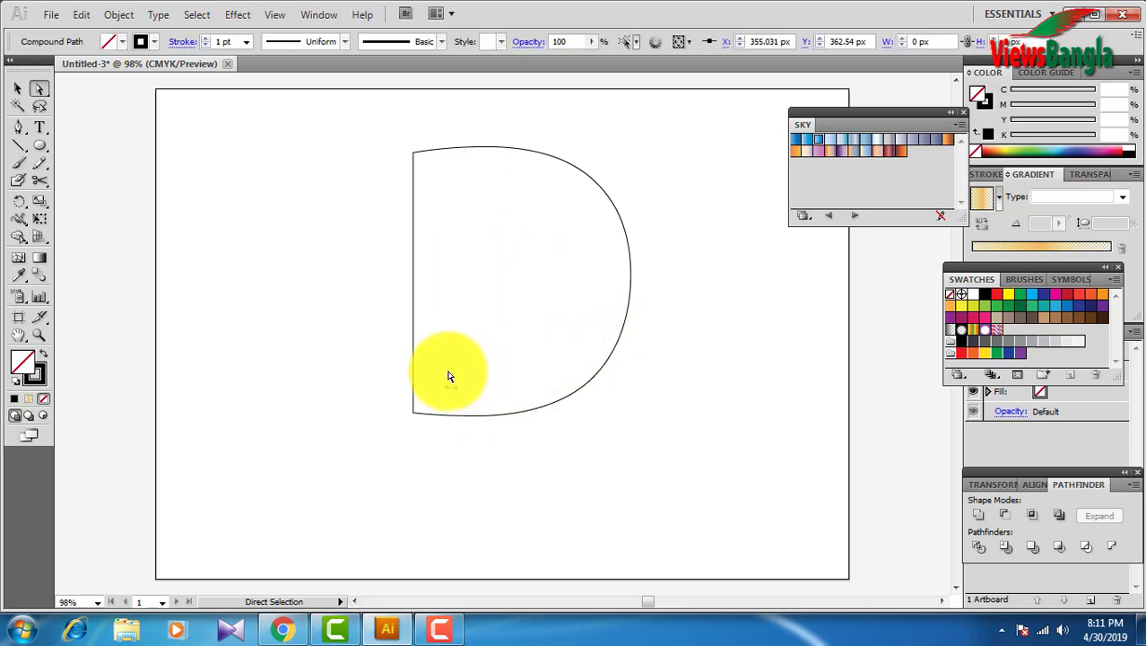
pyautogui.moveTo(443, 375); pyautogui.dragTo(467, 401)
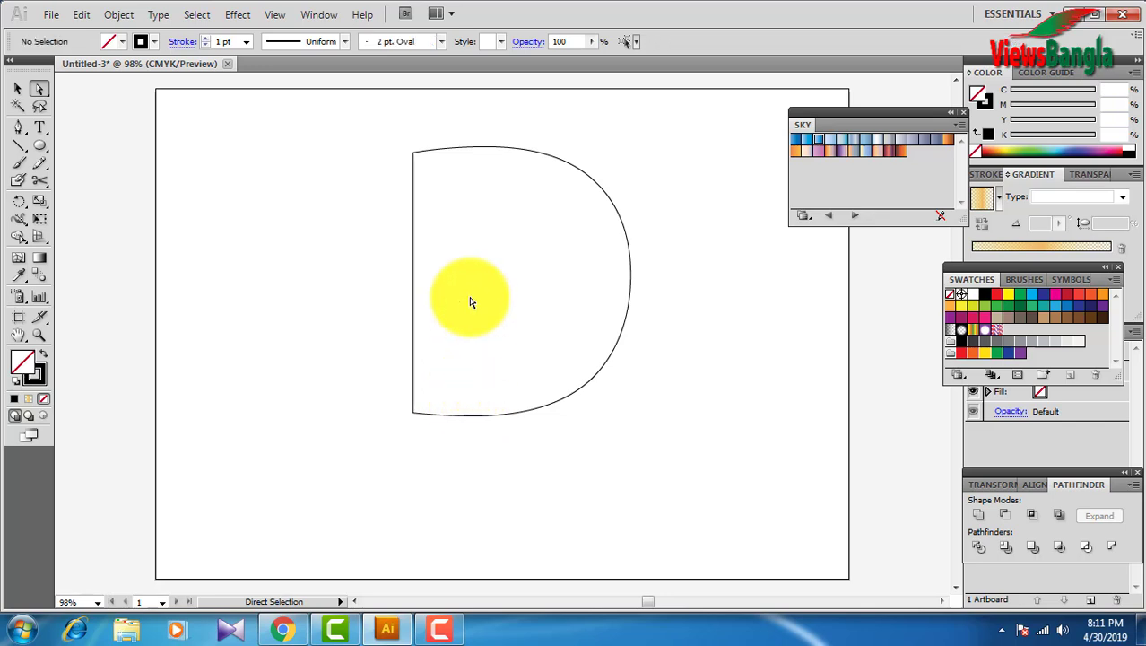
# - Switch to Outline view and cut the D's outer path at its lower-left corner with the Scissors tool
pyautogui.click(481, 153)
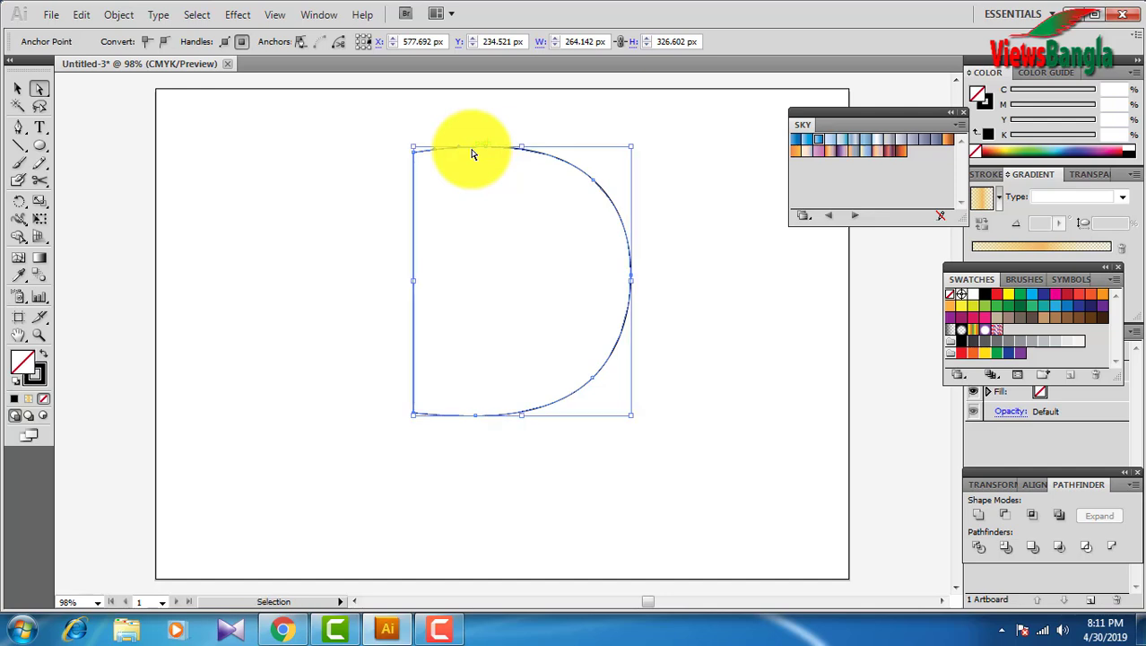
pyautogui.hotkey('ctrl', 'y')
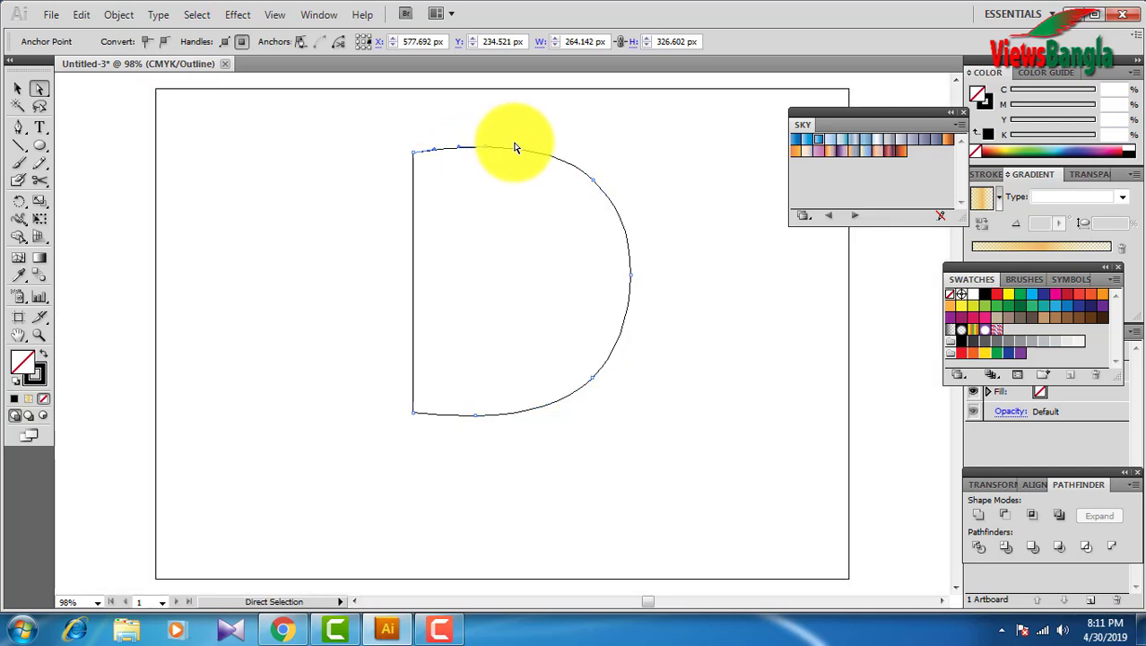
pyautogui.moveTo(39, 179); pyautogui.dragTo(84, 200)
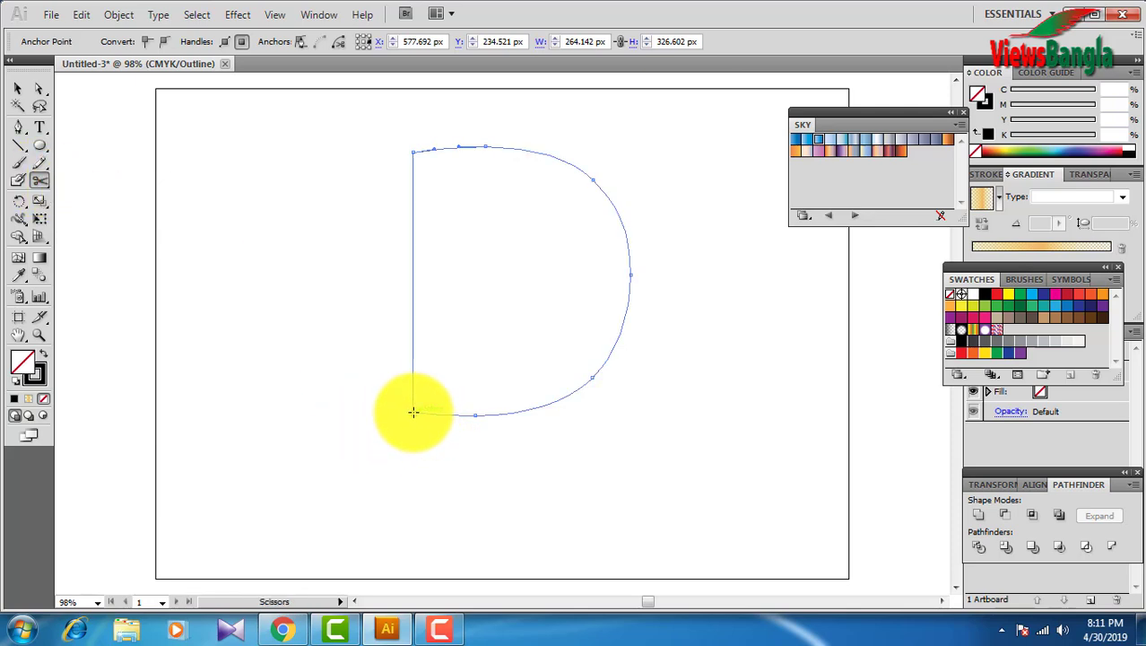
pyautogui.click(414, 412)
# - Pull the cut endpoint away from the D's lower-left corner to test the opening, and restore it to the corner
pyautogui.click(39, 88)
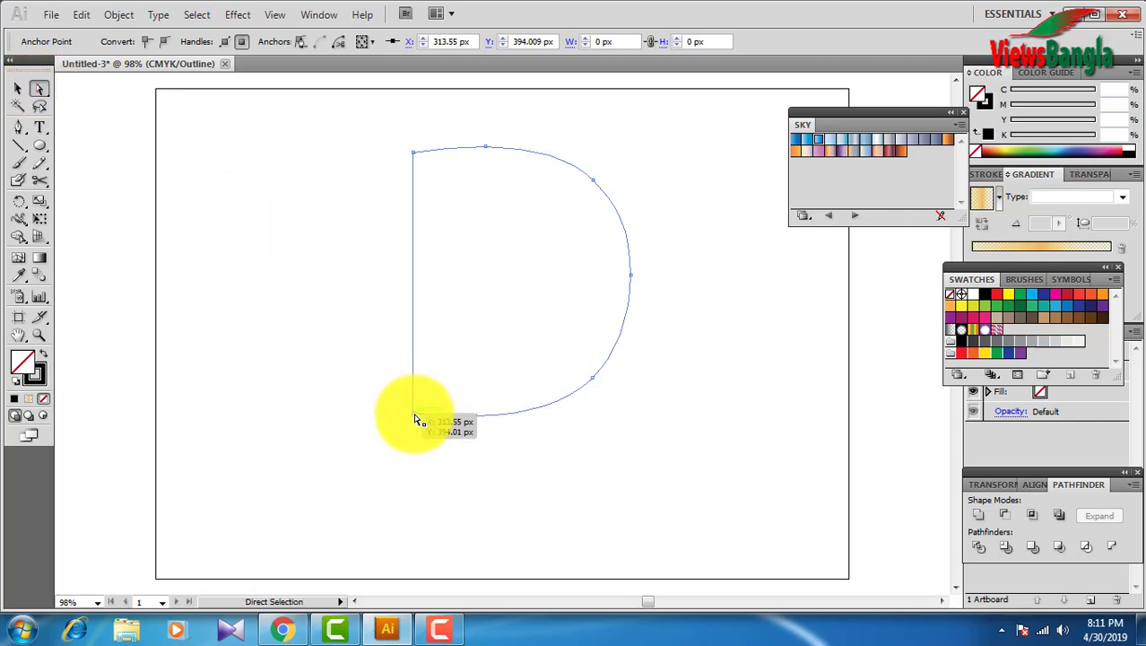
pyautogui.moveTo(415, 416); pyautogui.dragTo(387, 415)
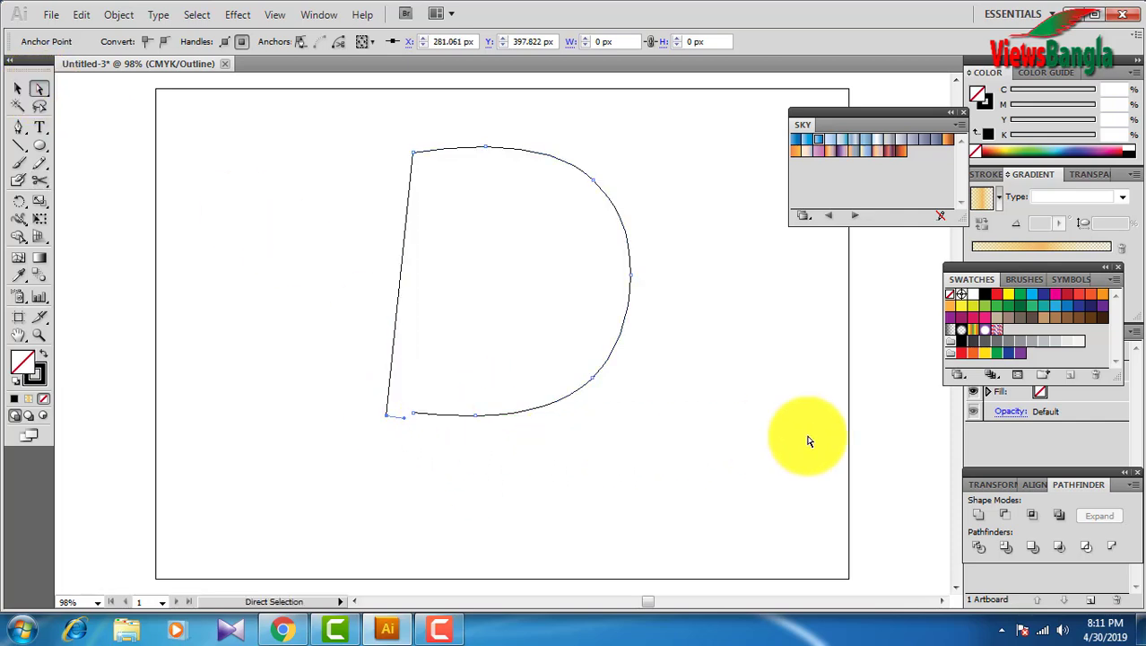
pyautogui.click(421, 467)
pyautogui.click(389, 415)
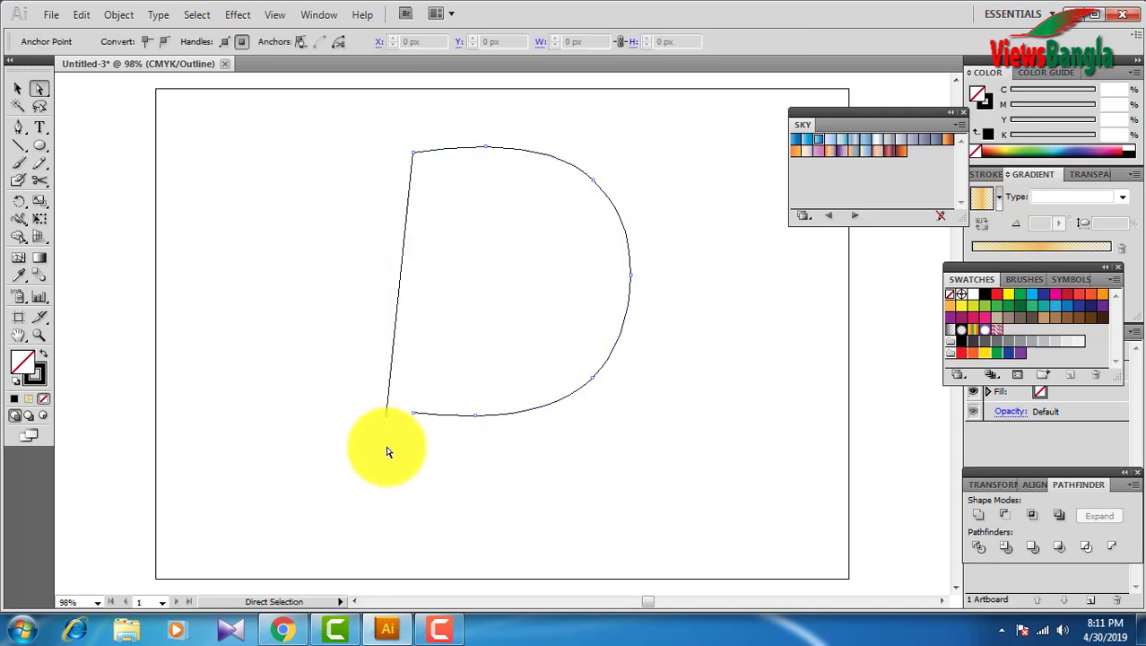
pyautogui.moveTo(391, 426); pyautogui.dragTo(413, 416)
pyautogui.click(511, 494)
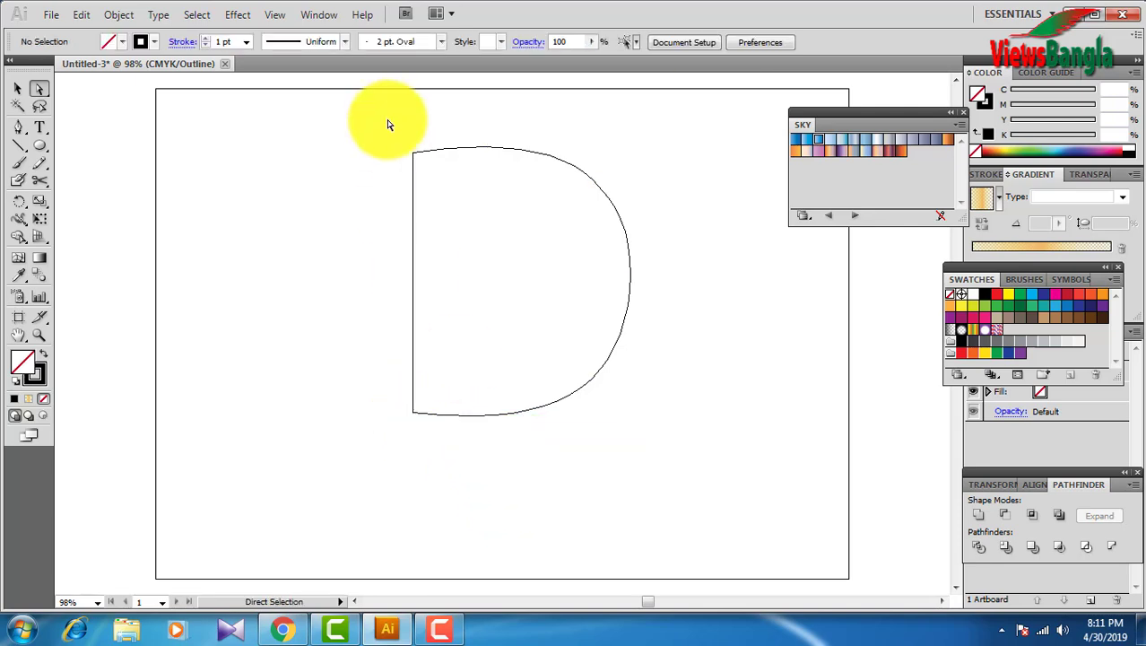
# - Return to Preview view and move the whole D path to the right side of the artboard
pyautogui.moveTo(389, 122); pyautogui.dragTo(450, 153)
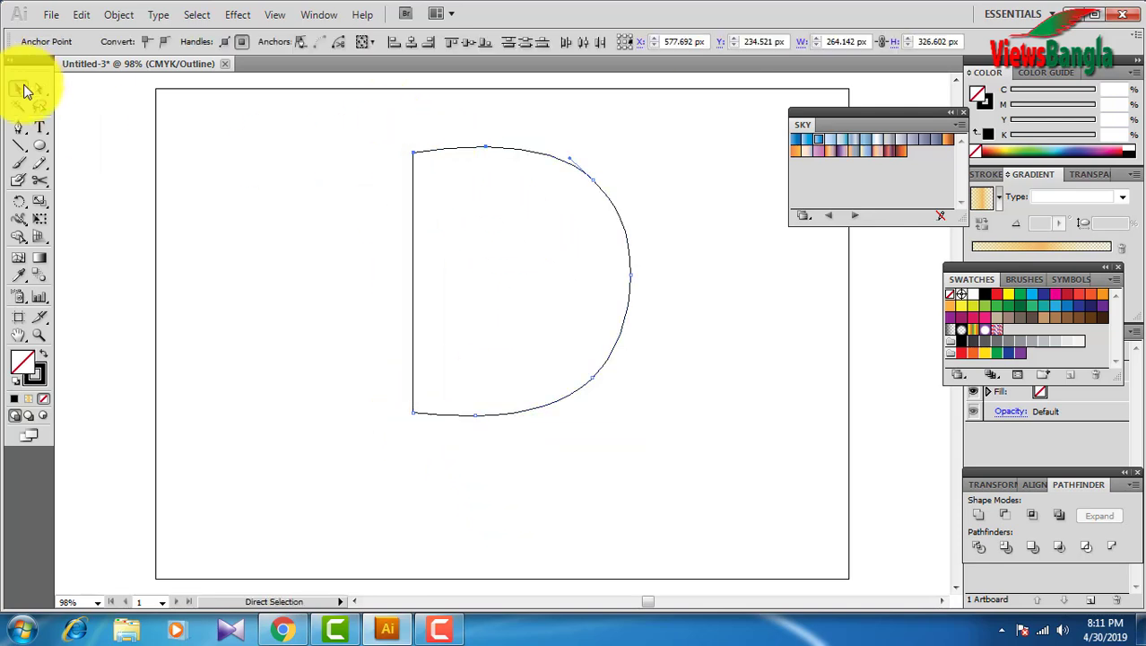
pyautogui.click(25, 91)
pyautogui.click(449, 154)
pyautogui.click(451, 157)
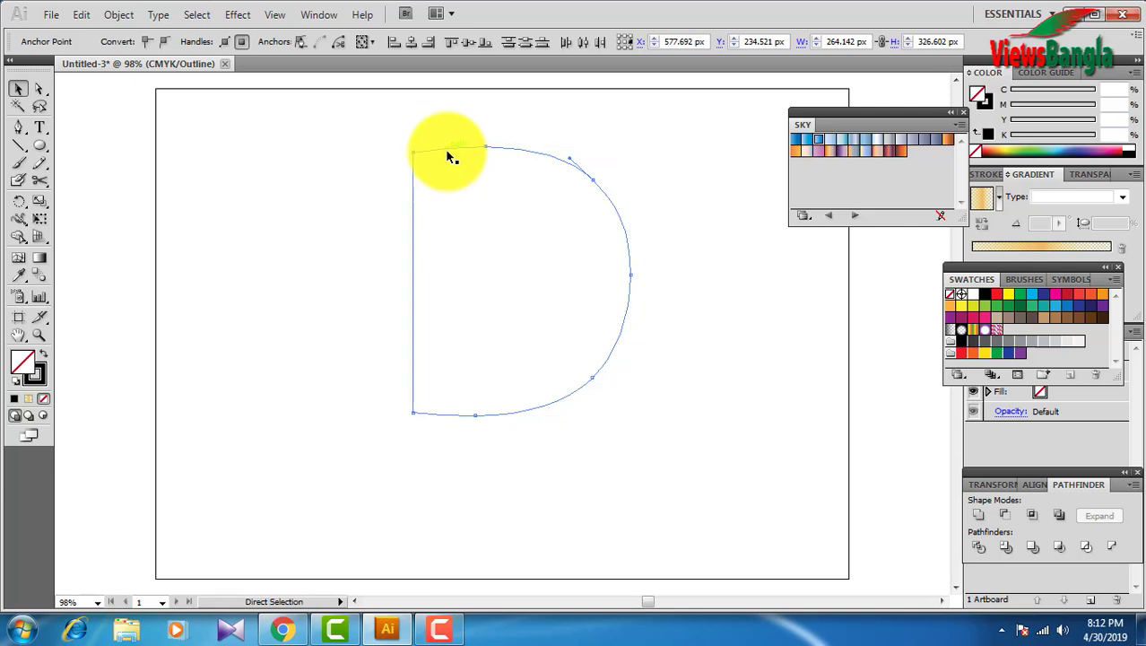
pyautogui.hotkey('ctrl', 'y')
pyautogui.moveTo(447, 150); pyautogui.dragTo(623, 145)
pyautogui.click(680, 433)
pyautogui.click(499, 206)
pyautogui.click(429, 177)
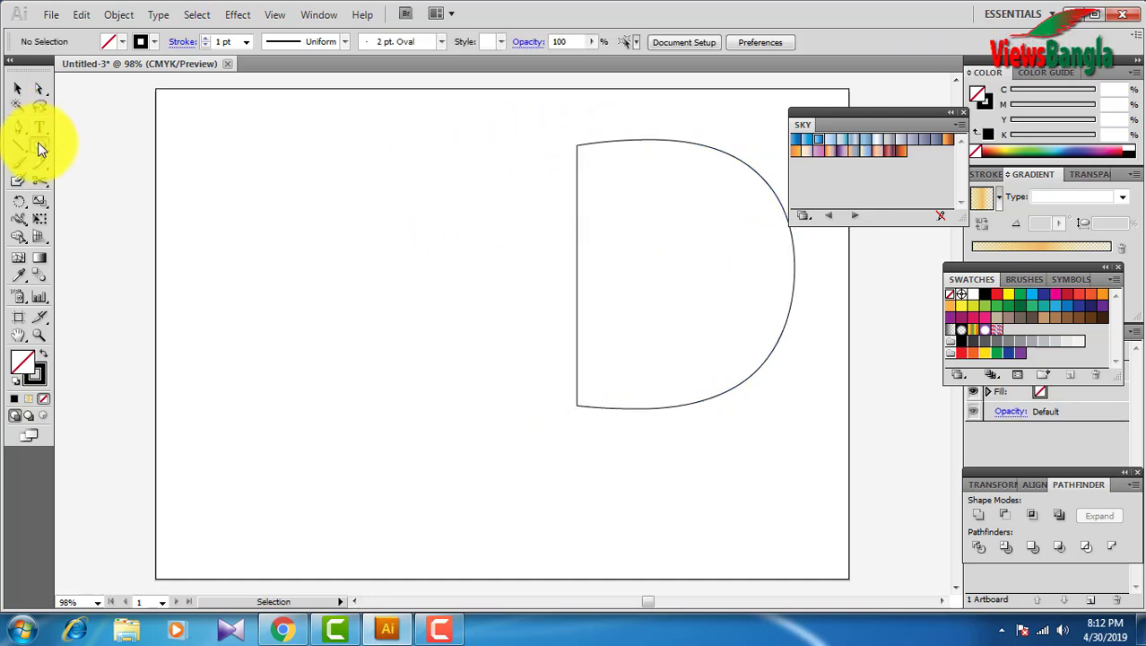
# - Draw a circle about 88 px across in the artboard's upper-left area and give it a linear gradient fill with no stroke
pyautogui.moveTo(38, 142); pyautogui.dragTo(98, 184)
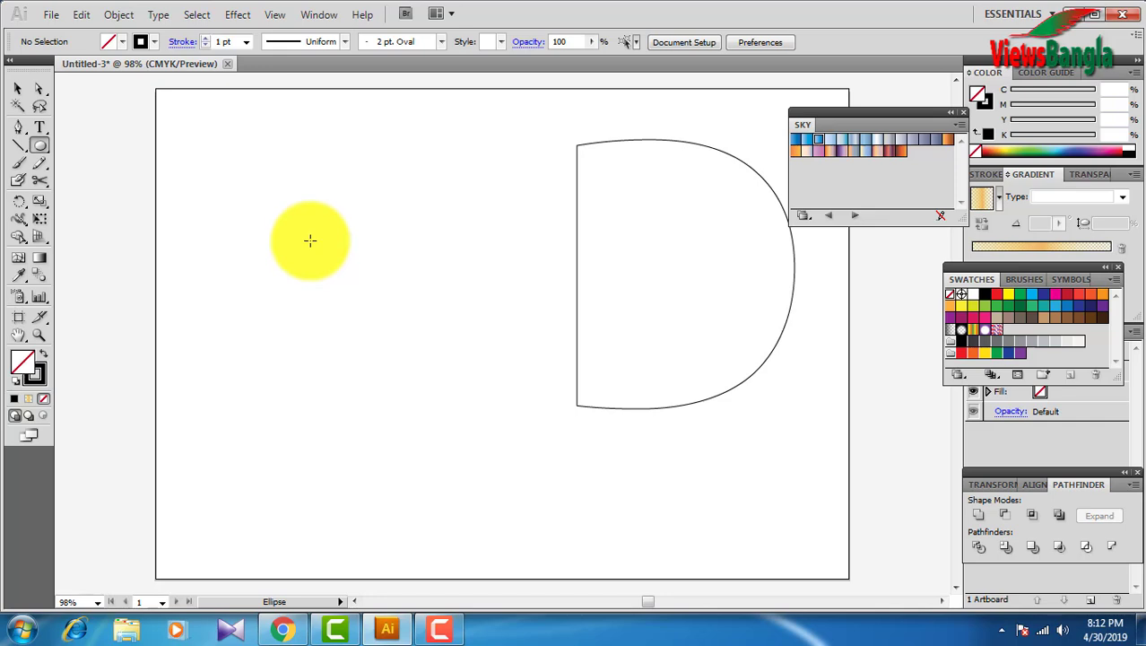
pyautogui.moveTo(309, 180); pyautogui.dragTo(353, 220)
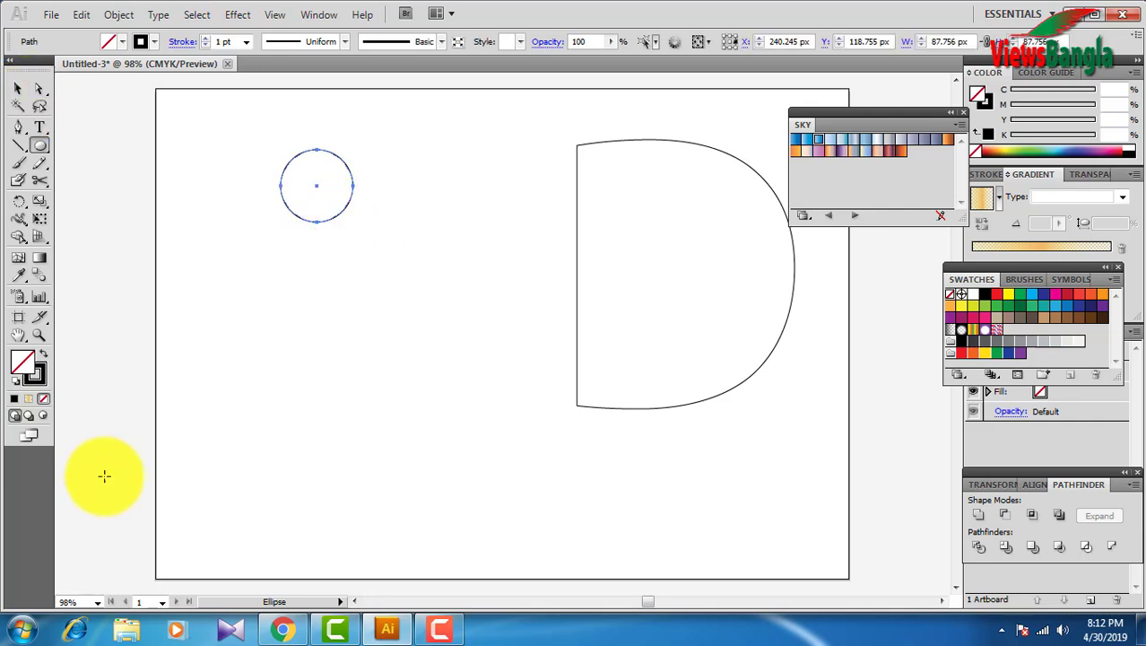
pyautogui.click(39, 379)
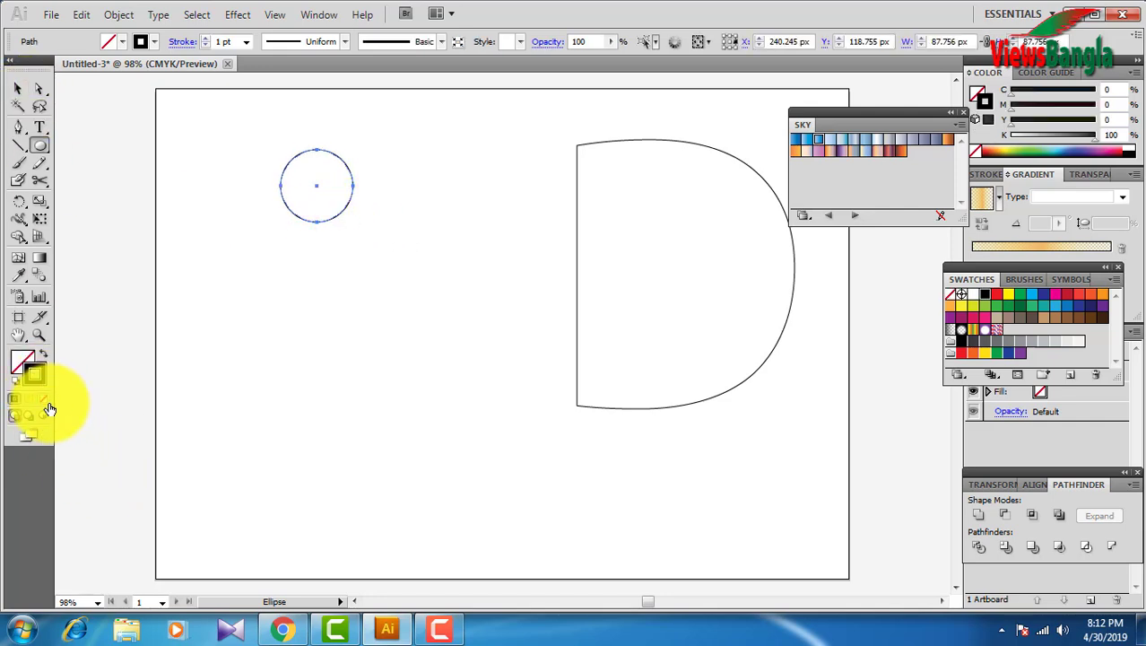
pyautogui.press('/')
pyautogui.click(27, 363)
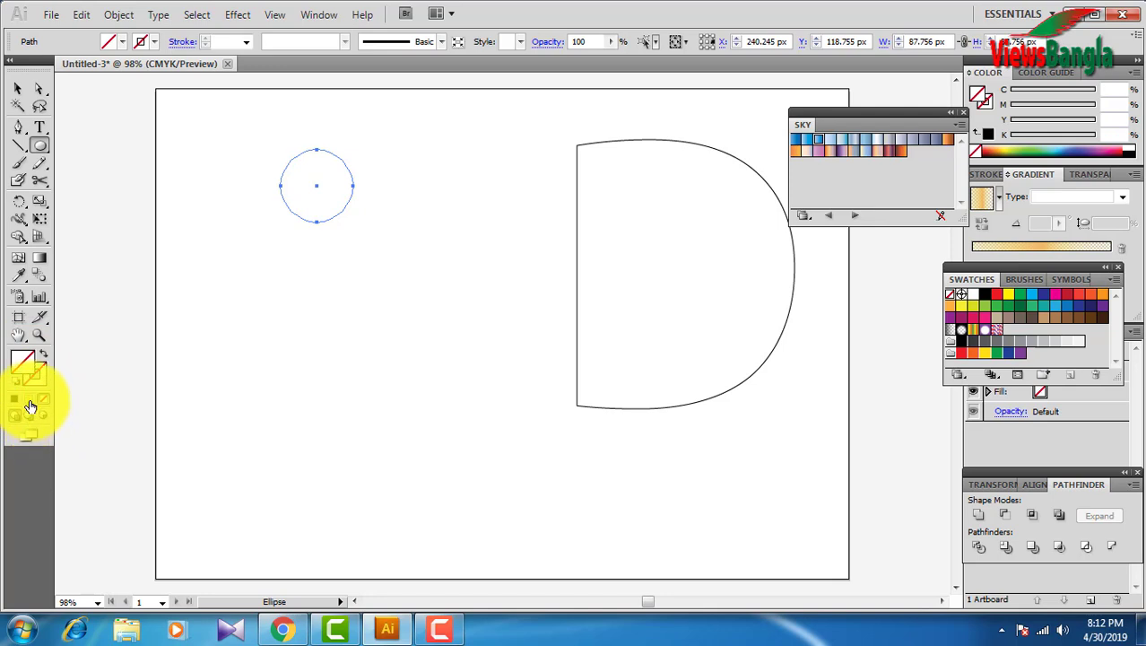
pyautogui.click(29, 406)
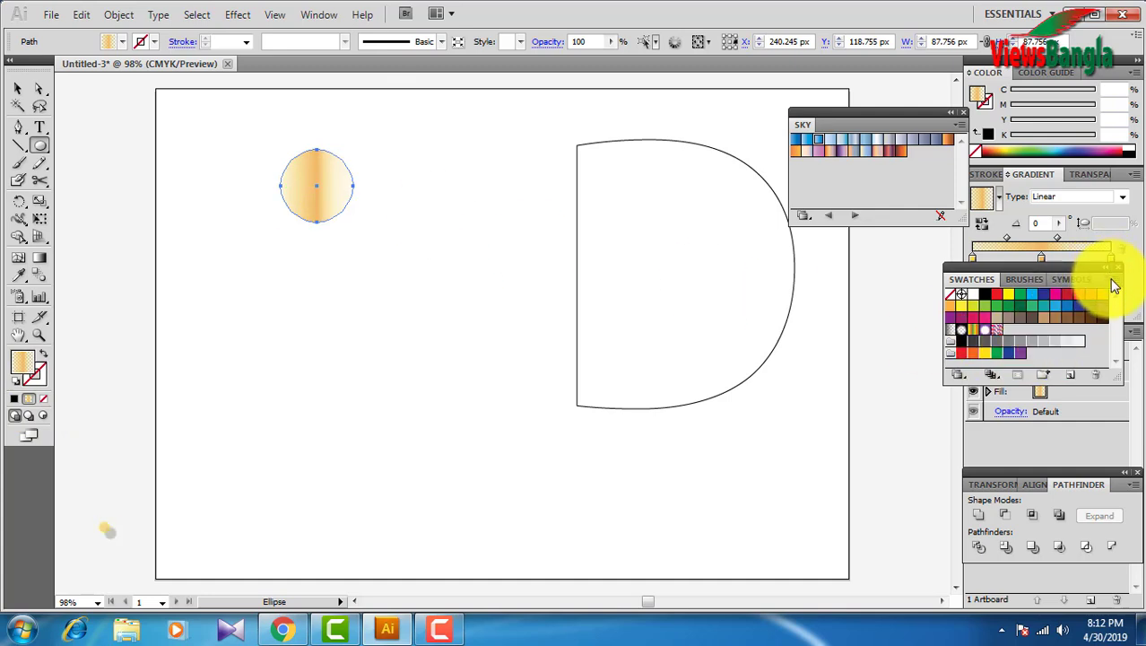
# - Try several blue gradient swatches from the Sky library on the circle and keep Sky 3 as its fill
pyautogui.click(819, 146)
pyautogui.click(812, 146)
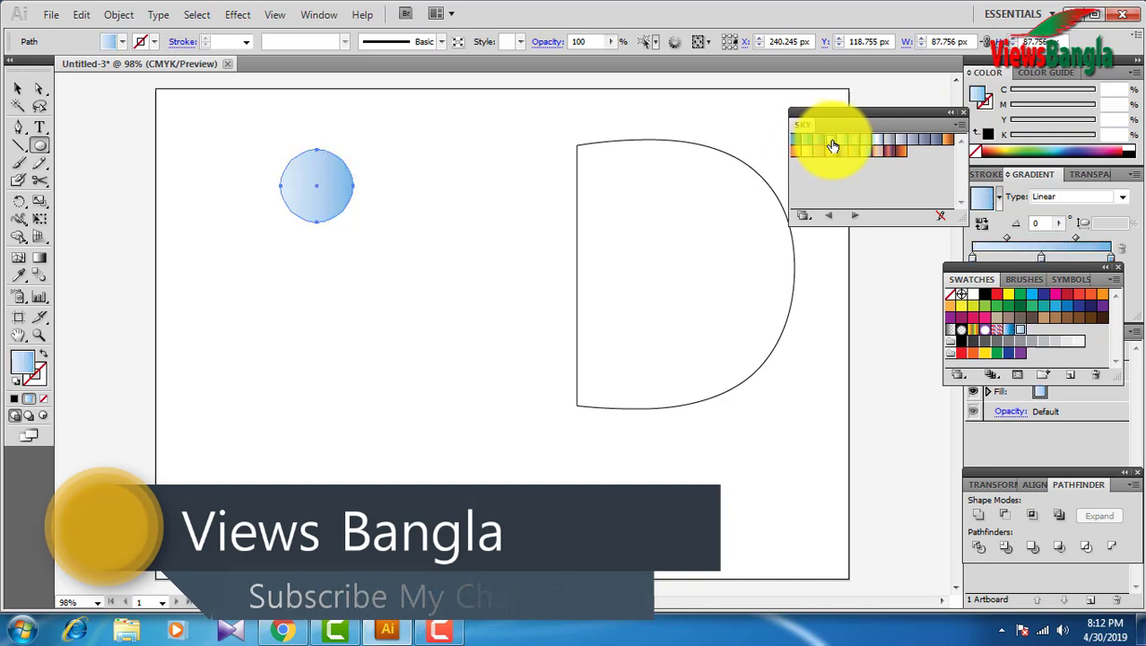
pyautogui.click(811, 144)
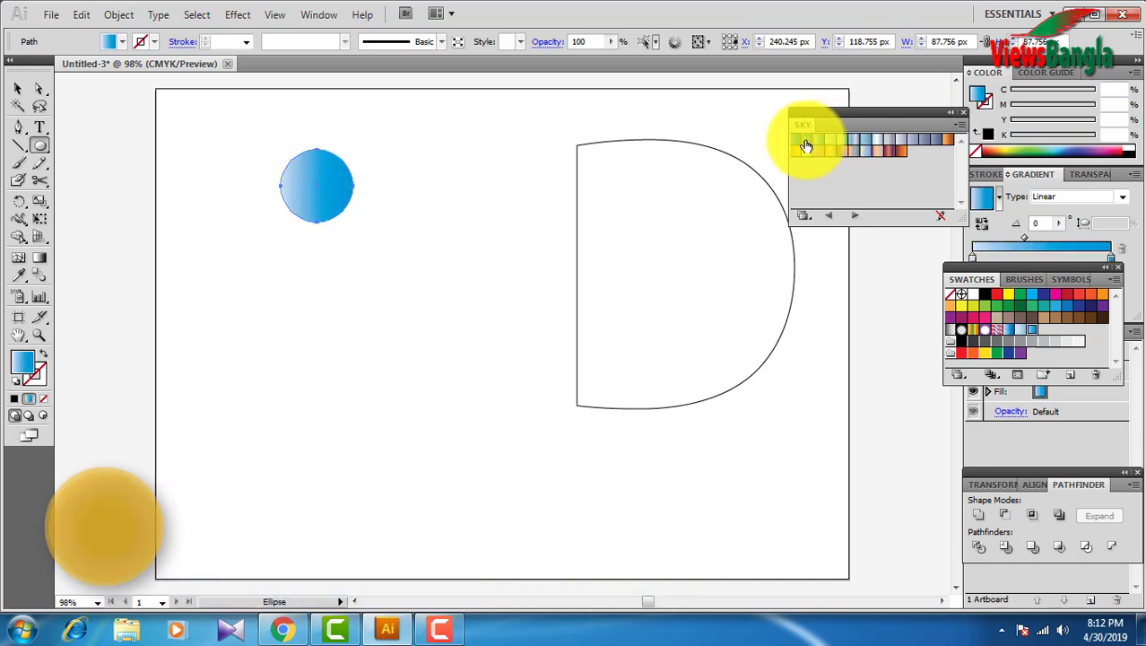
pyautogui.click(805, 148)
pyautogui.click(806, 141)
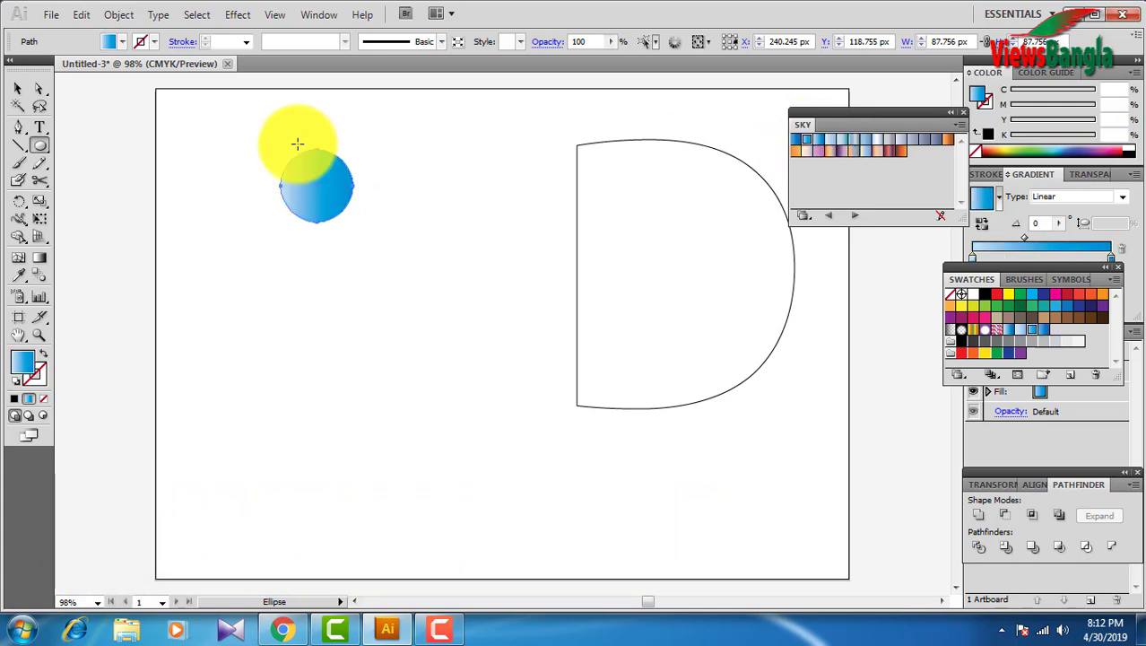
pyautogui.click(820, 146)
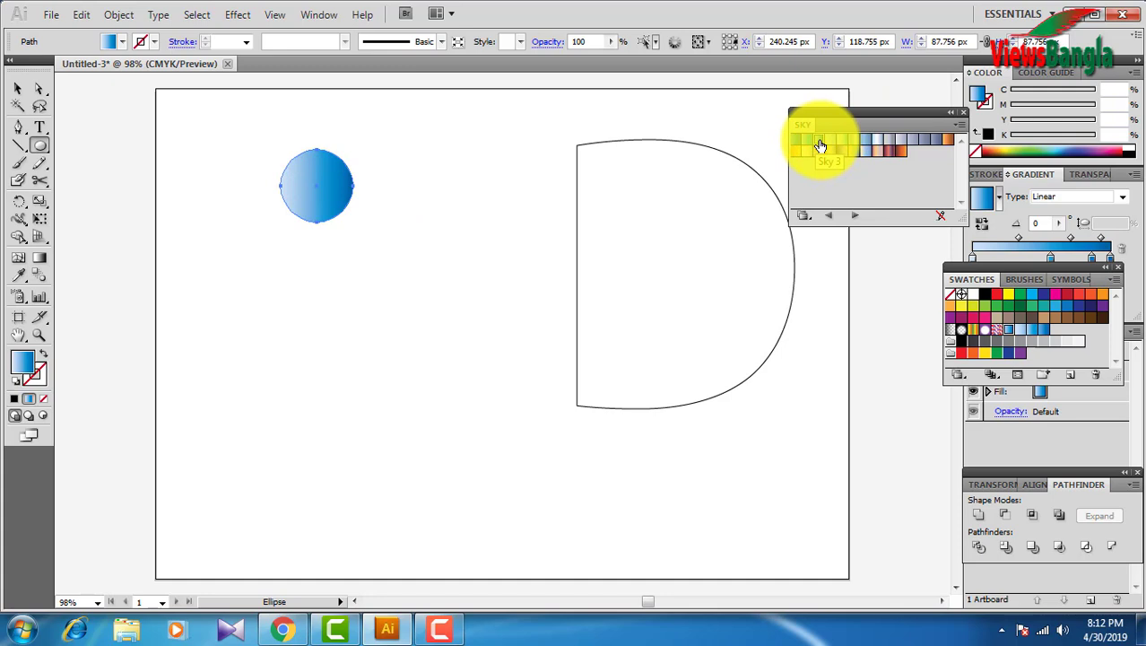
# - Duplicate the blue gradient circle about 270 px straight below the original
pyautogui.click(17, 88)
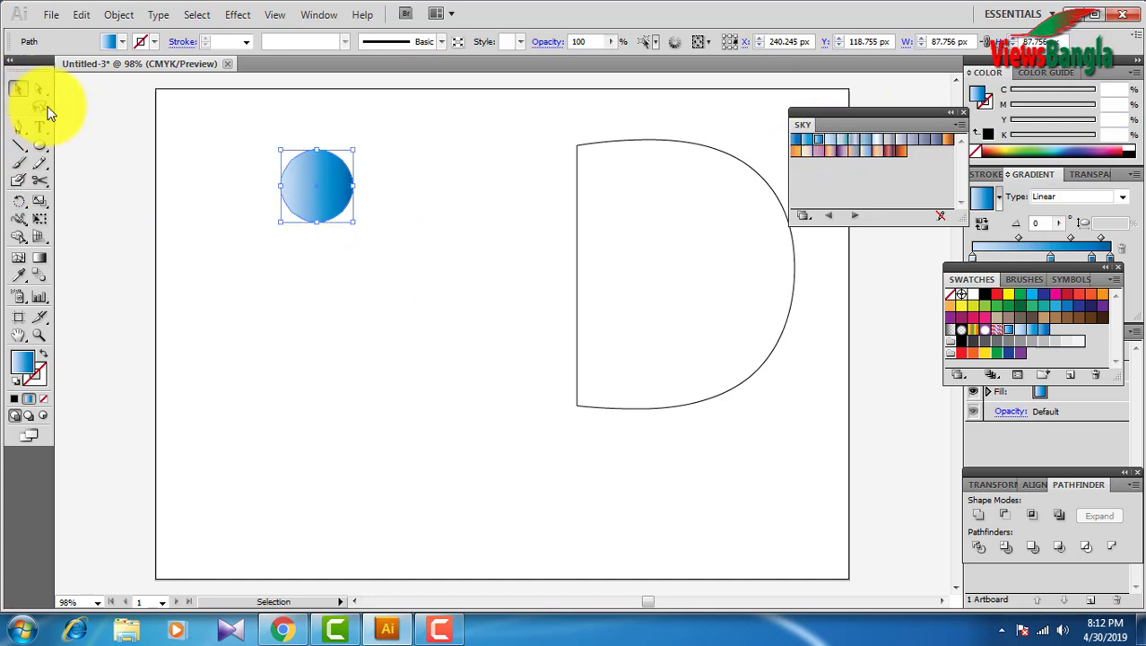
pyautogui.moveTo(319, 173); pyautogui.dragTo(315, 409)
pyautogui.click(359, 309)
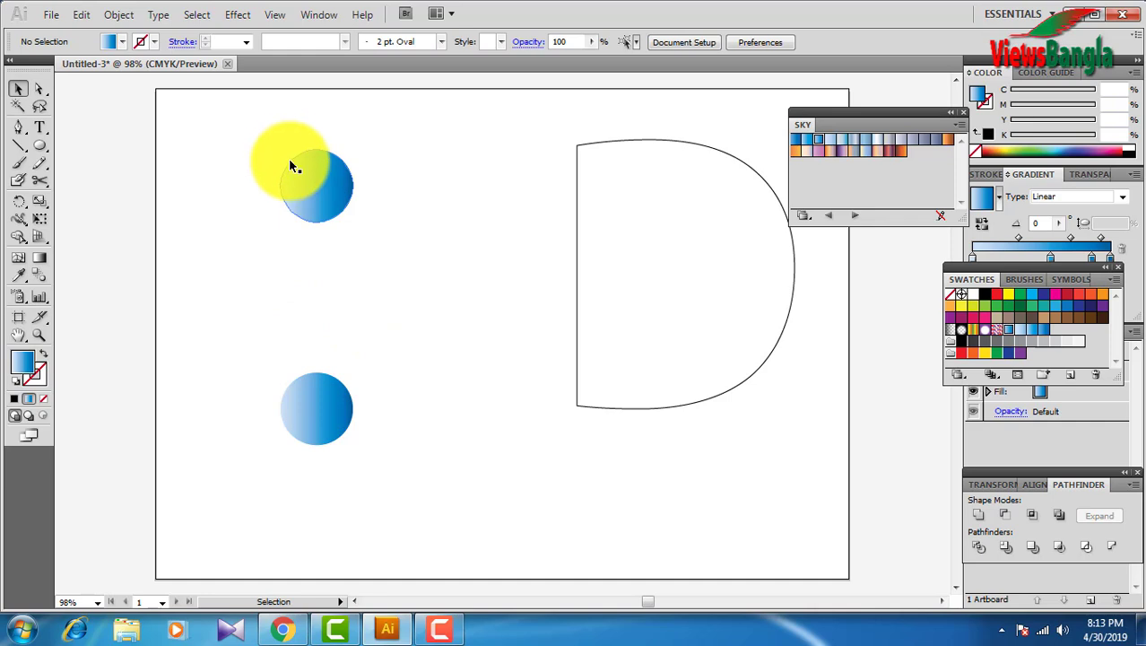
# - Select both blue gradient circles and make a blend between them
pyautogui.click(309, 171)
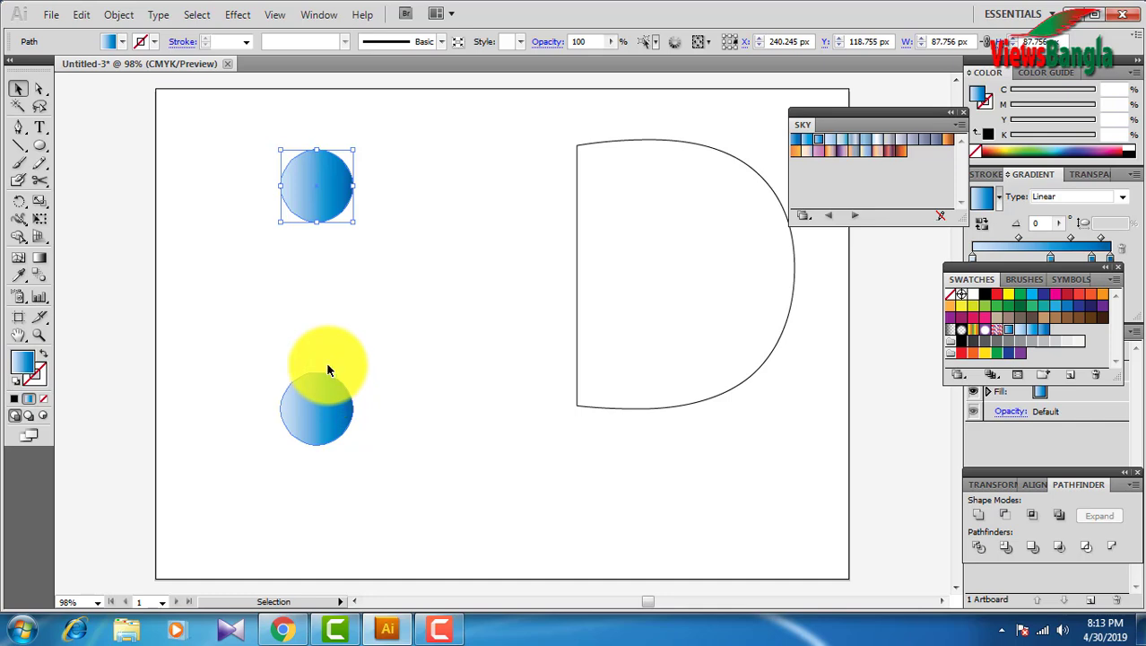
pyautogui.moveTo(261, 134); pyautogui.dragTo(381, 439)
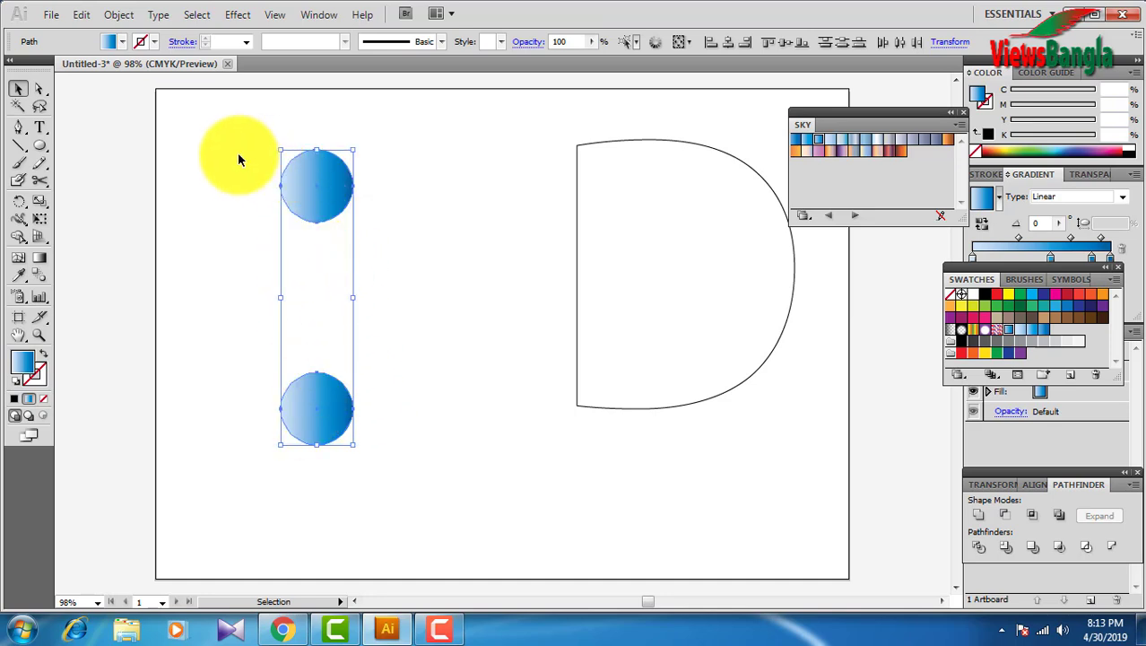
pyautogui.click(123, 16)
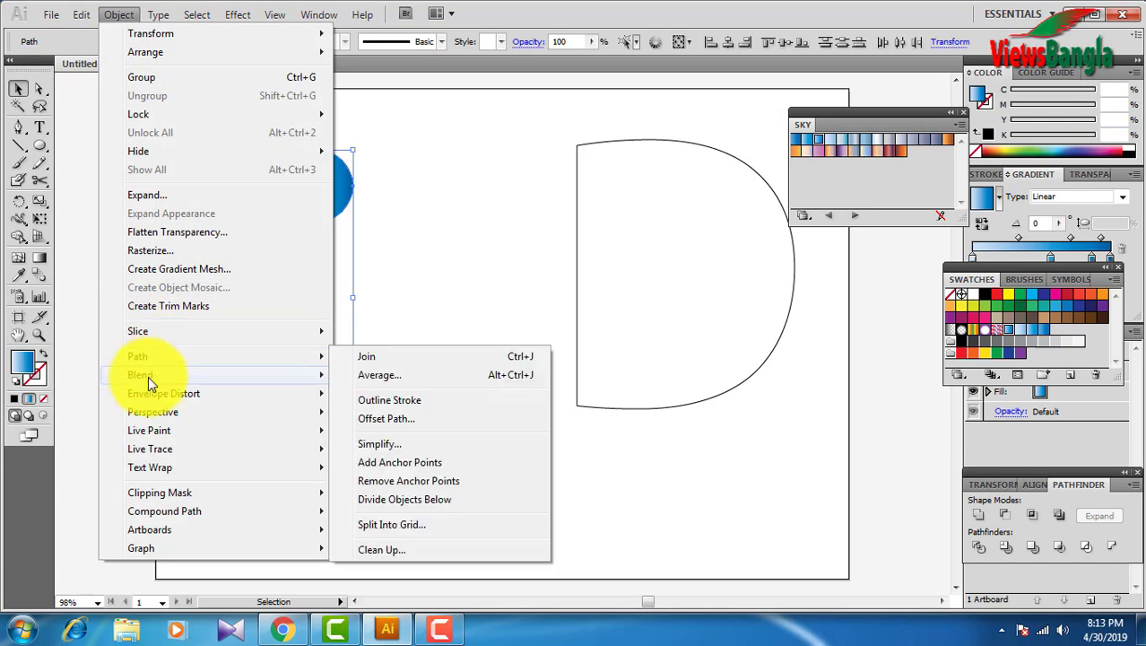
pyautogui.moveTo(133, 375)
pyautogui.click(397, 375)
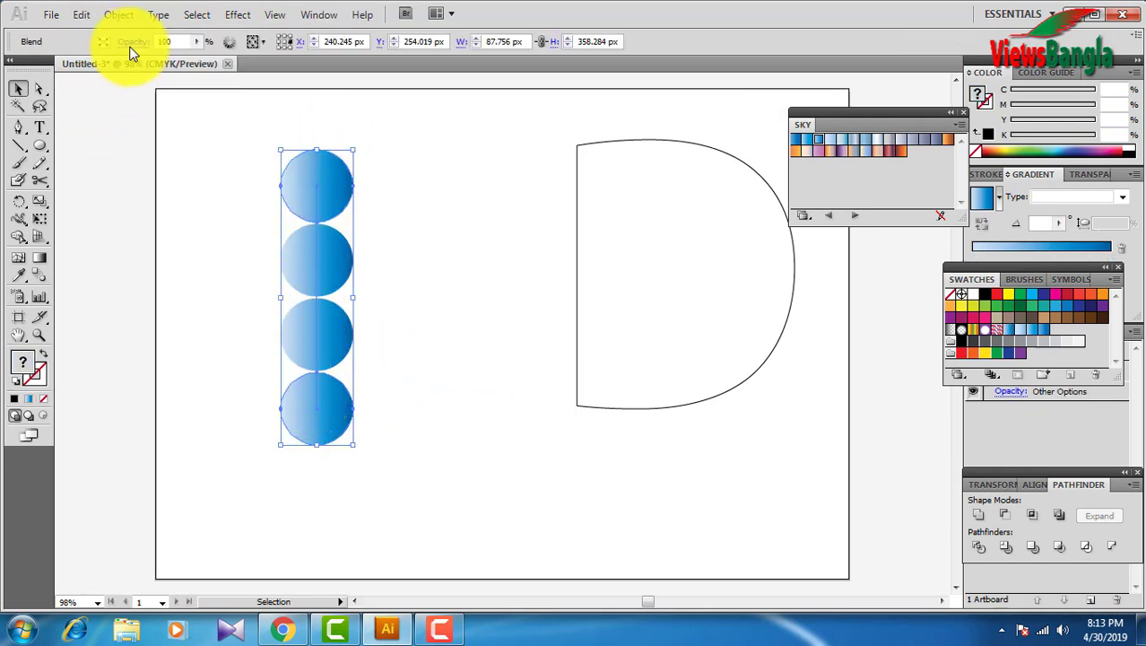
# - Set the circle blend's spacing to Specified Distance at 4 px, with the preview on, and deselect it
pyautogui.click(118, 15)
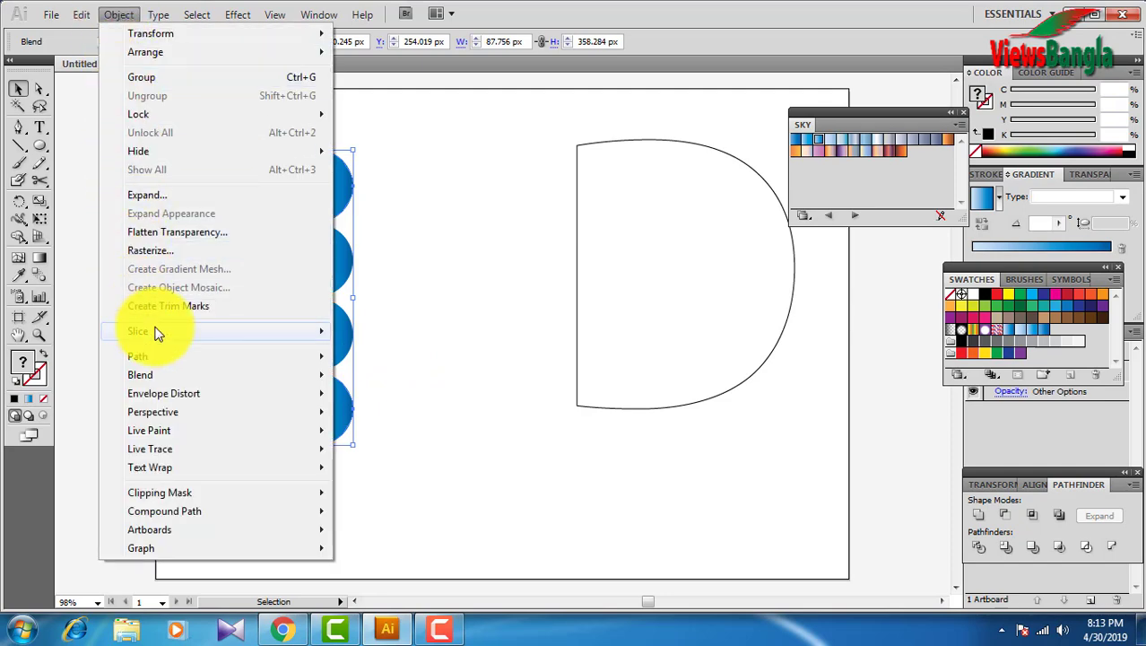
pyautogui.moveTo(159, 375)
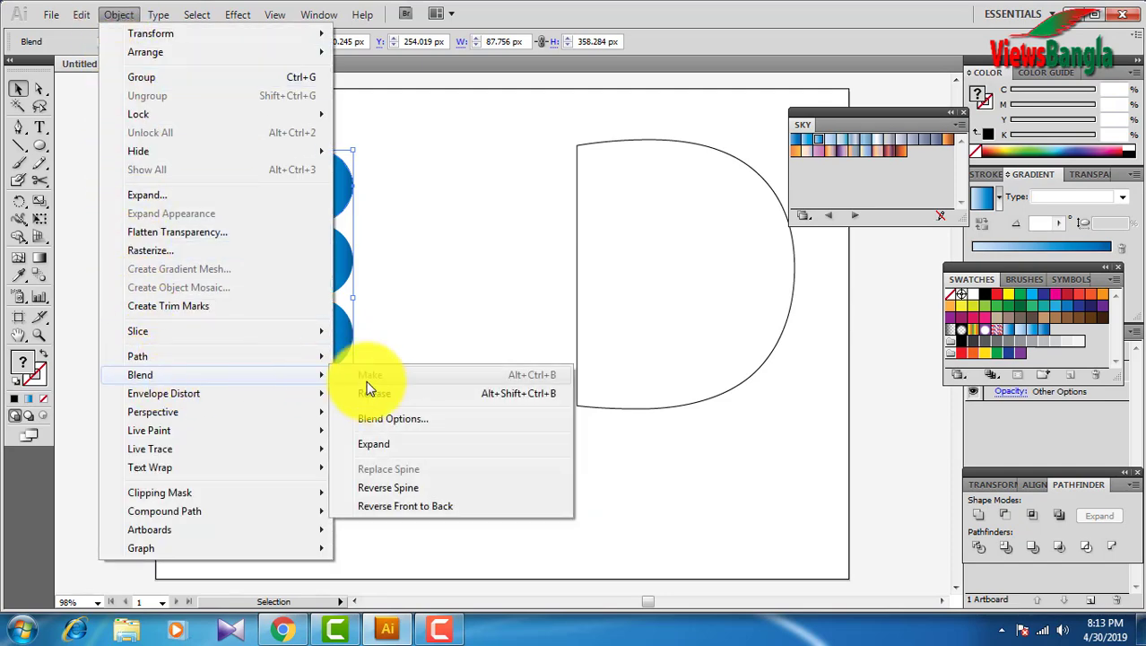
pyautogui.click(387, 421)
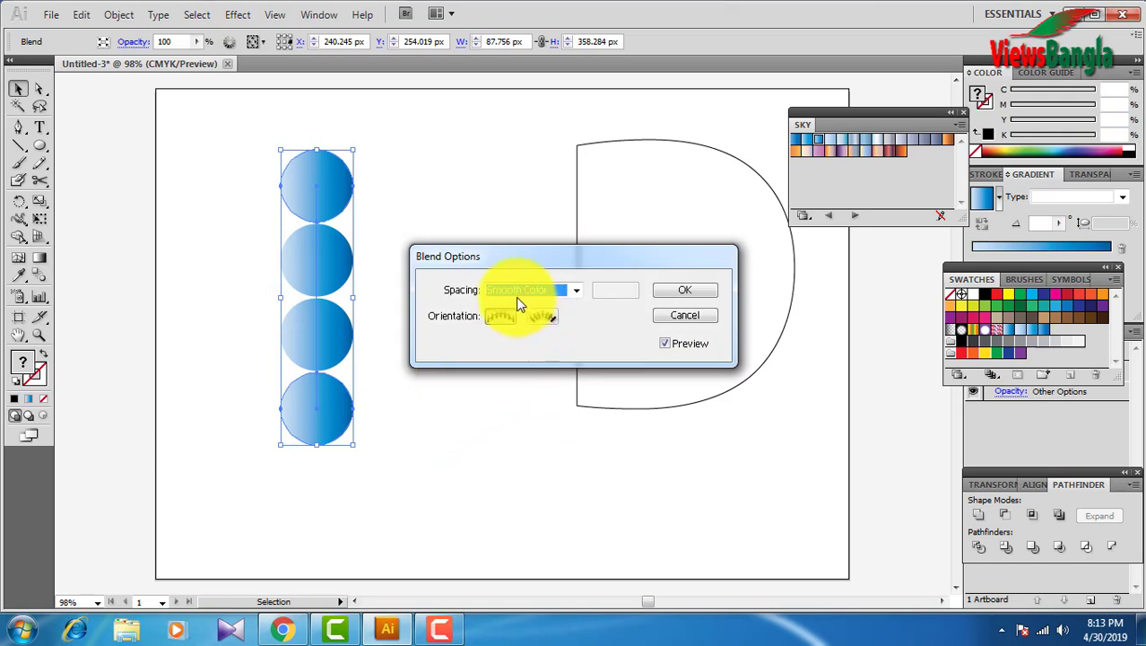
pyautogui.click(541, 298)
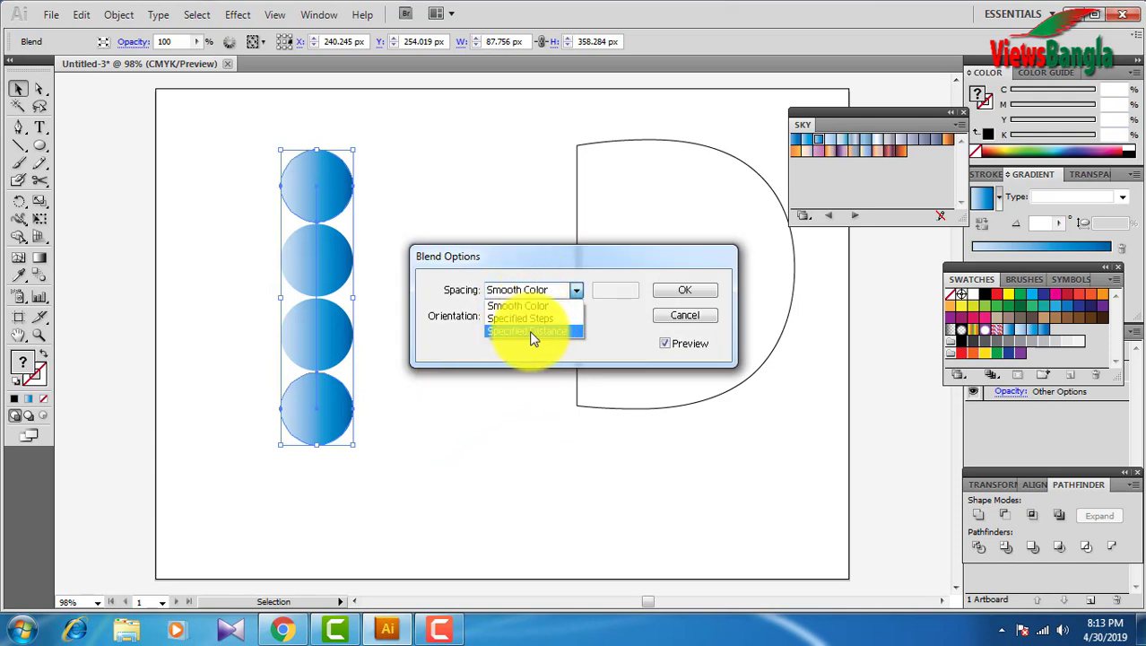
pyautogui.click(554, 332)
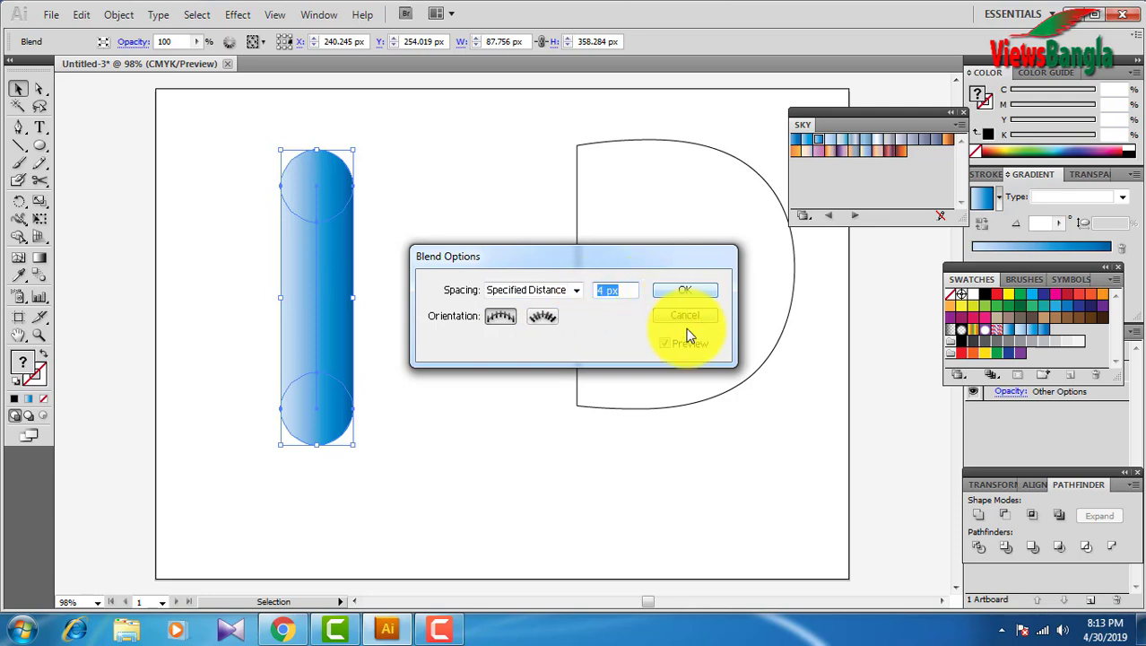
pyautogui.click(663, 343)
pyautogui.click(663, 344)
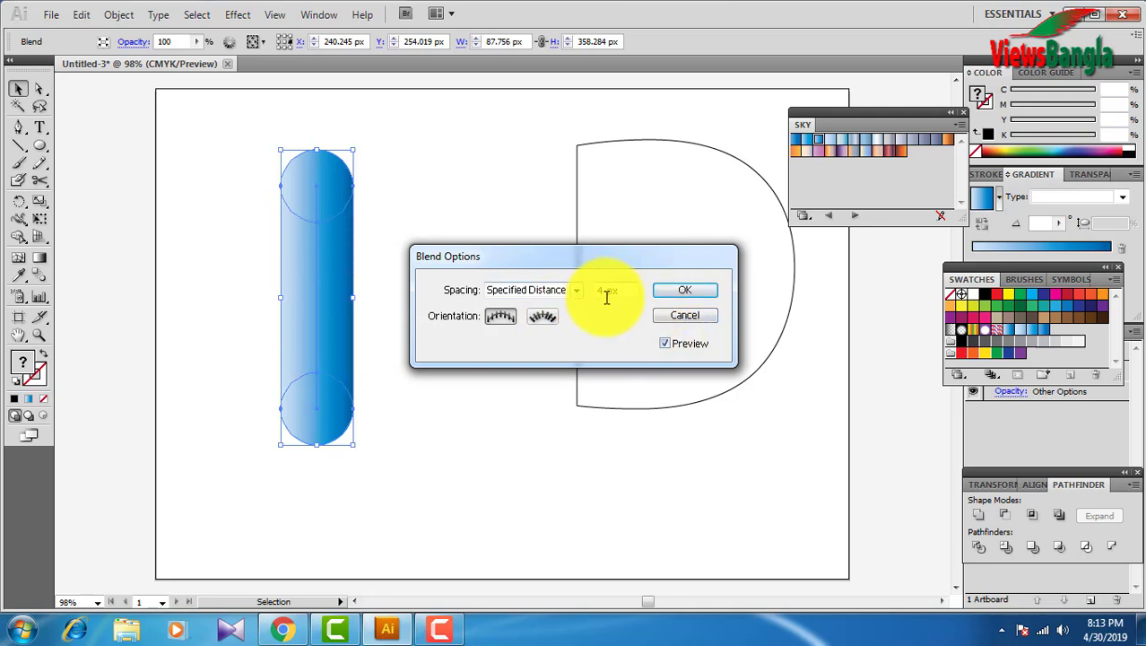
pyautogui.click(685, 293)
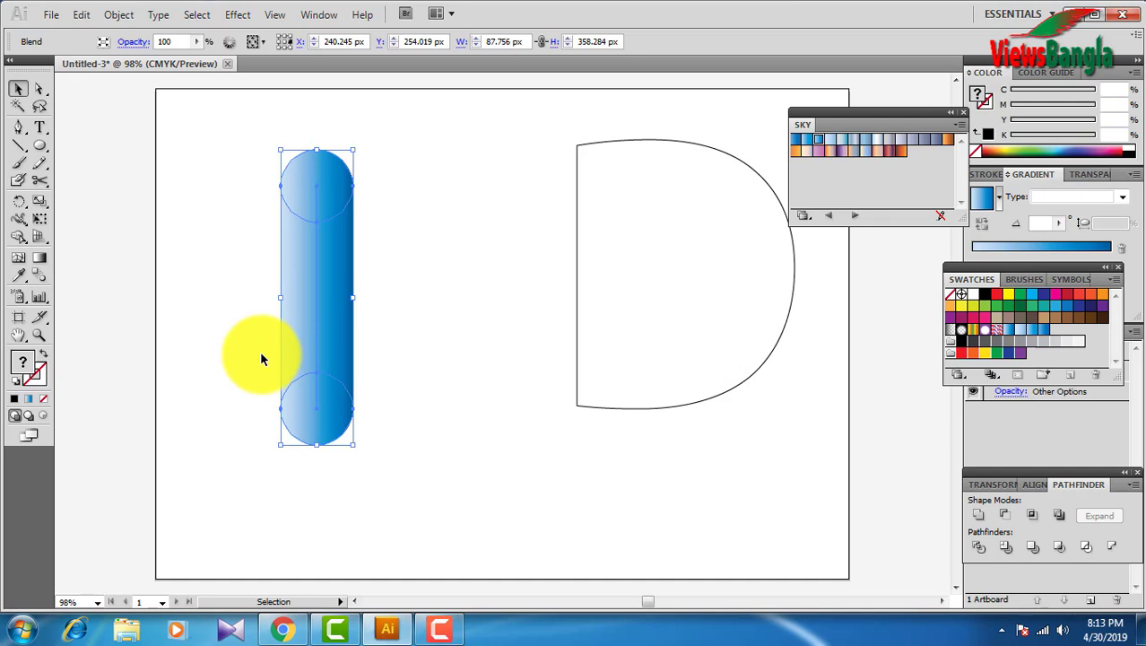
pyautogui.click(378, 256)
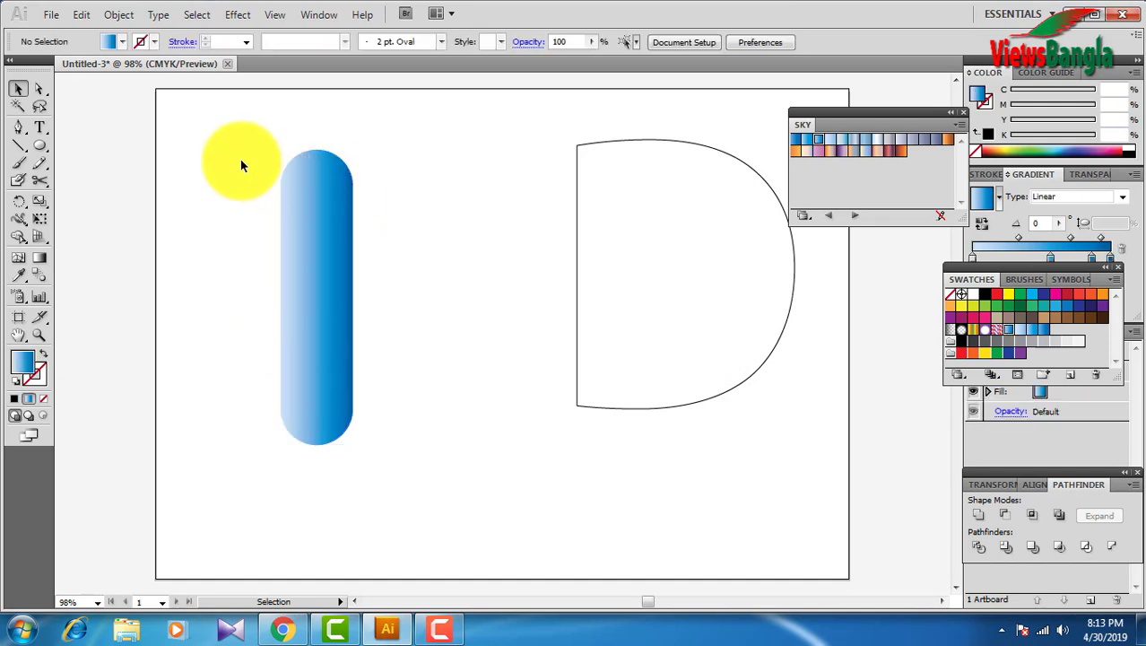
# - Shift the blended column slightly up and left, and nudge the D path slightly left
pyautogui.click(332, 310)
pyautogui.moveTo(332, 310); pyautogui.dragTo(321, 285)
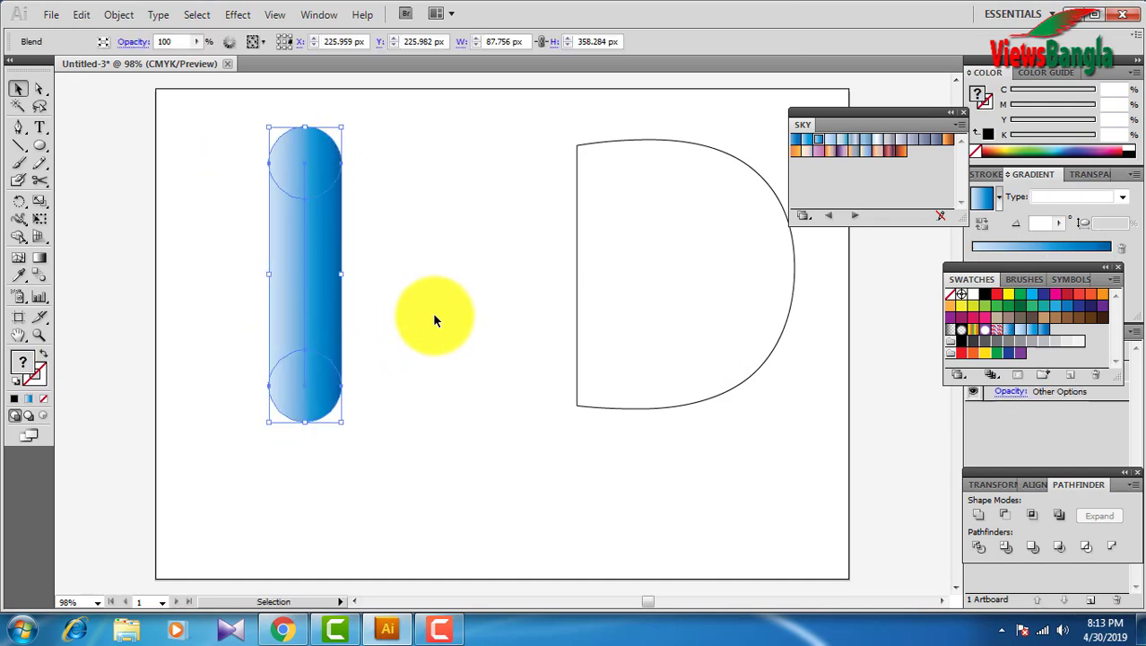
pyautogui.click(435, 320)
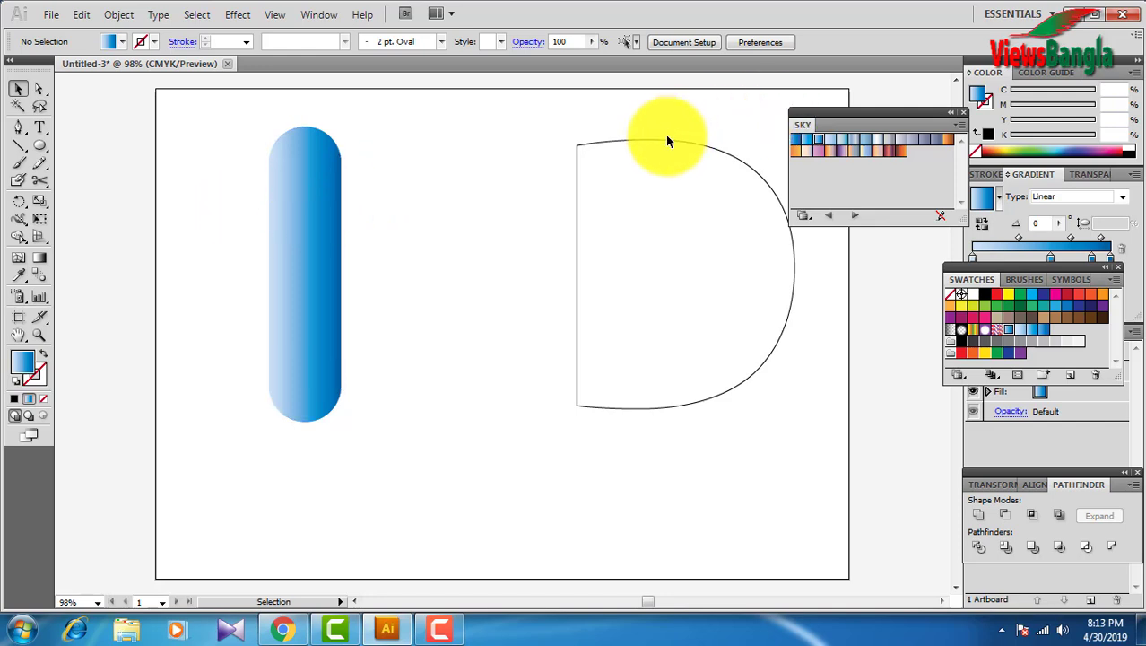
pyautogui.moveTo(666, 144); pyautogui.dragTo(643, 143)
pyautogui.click(119, 14)
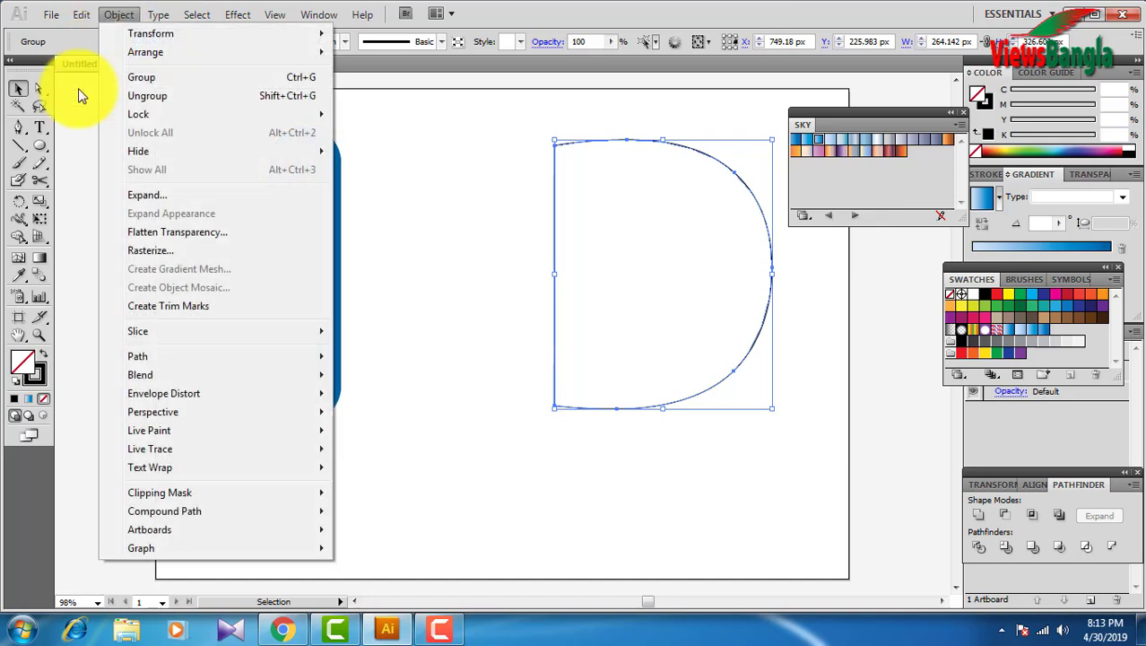
pyautogui.moveTo(145, 512)
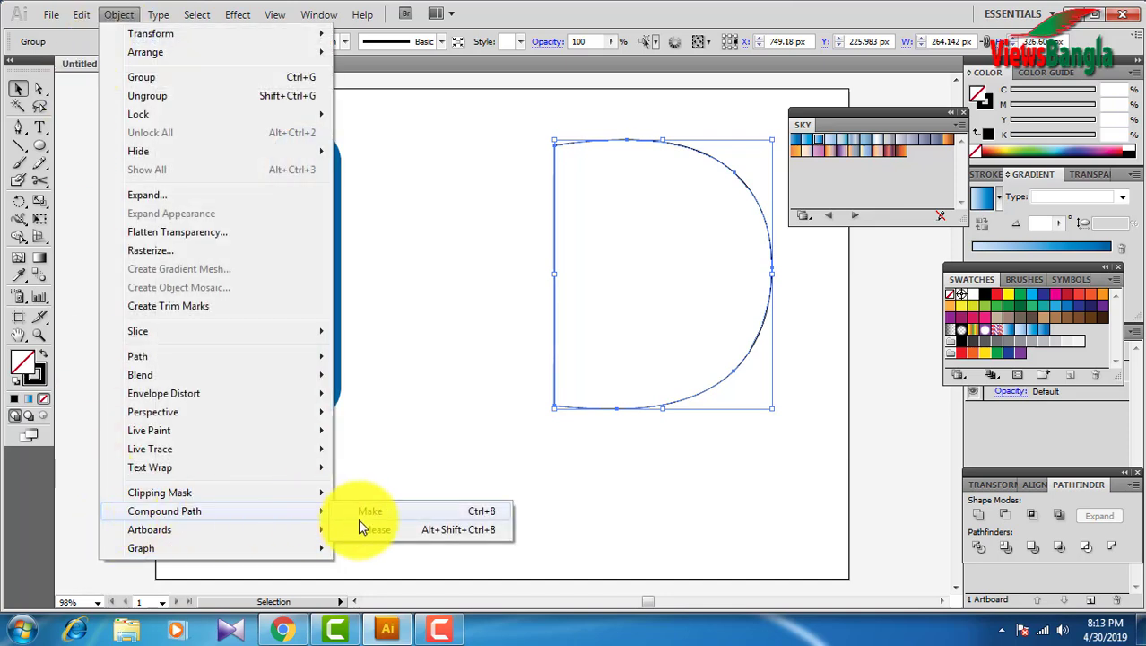
pyautogui.click(552, 537)
pyautogui.click(576, 505)
# - Select the blended column together with the D path and replace the blend's spine with that path
pyautogui.moveTo(201, 155); pyautogui.dragTo(646, 275)
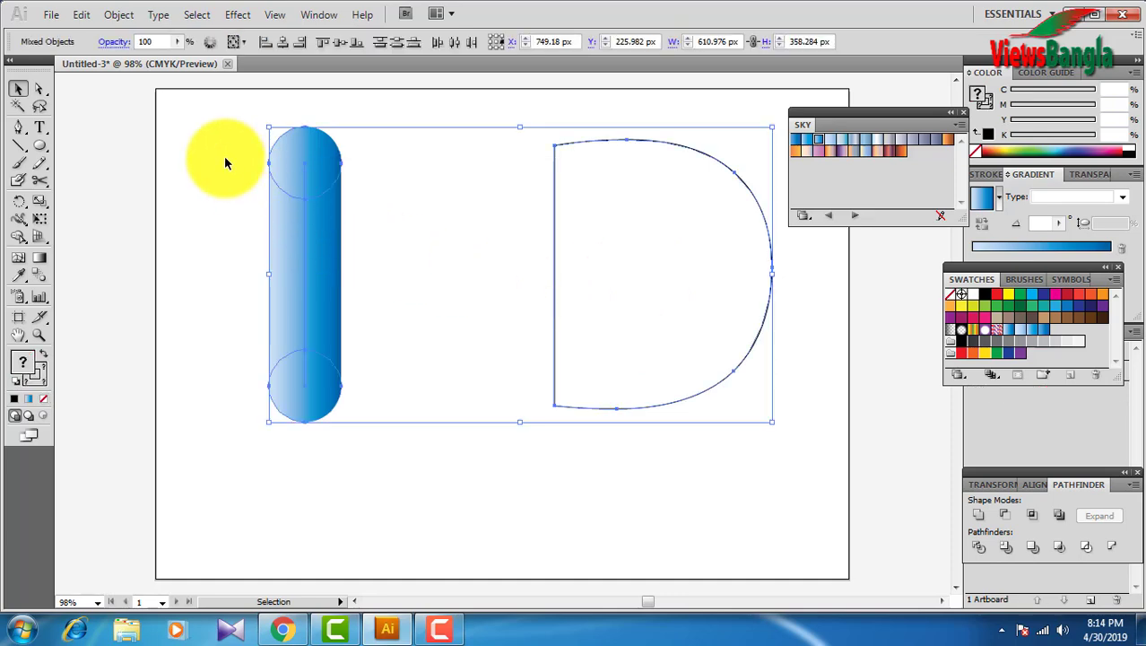
pyautogui.moveTo(215, 132); pyautogui.dragTo(651, 271)
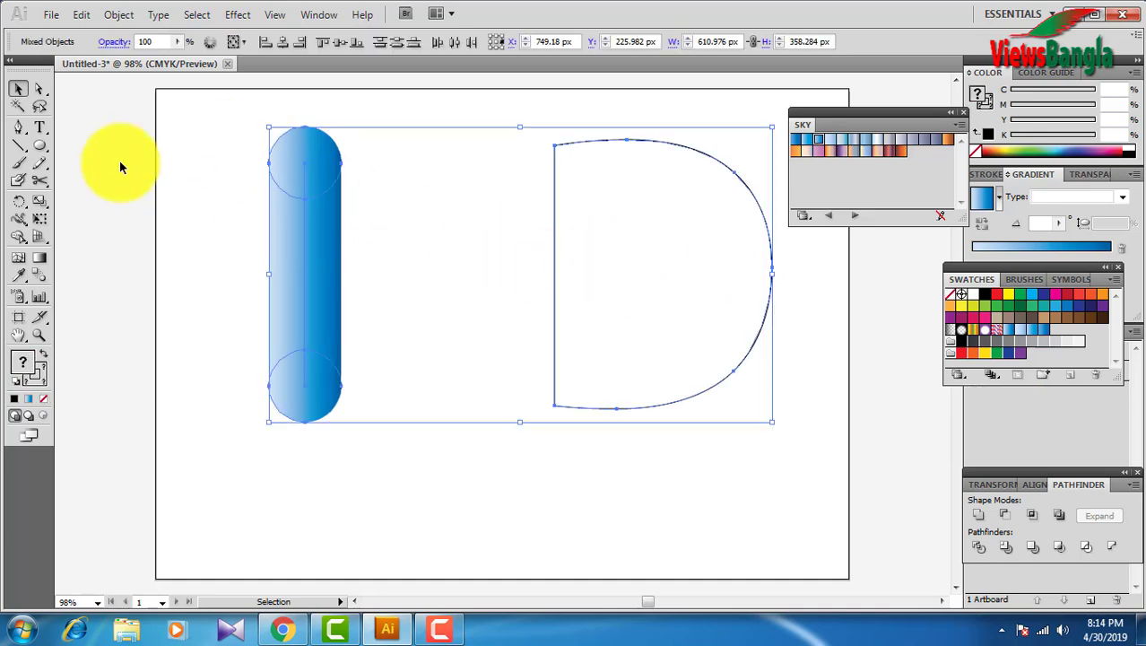
pyautogui.click(118, 14)
pyautogui.moveTo(158, 377)
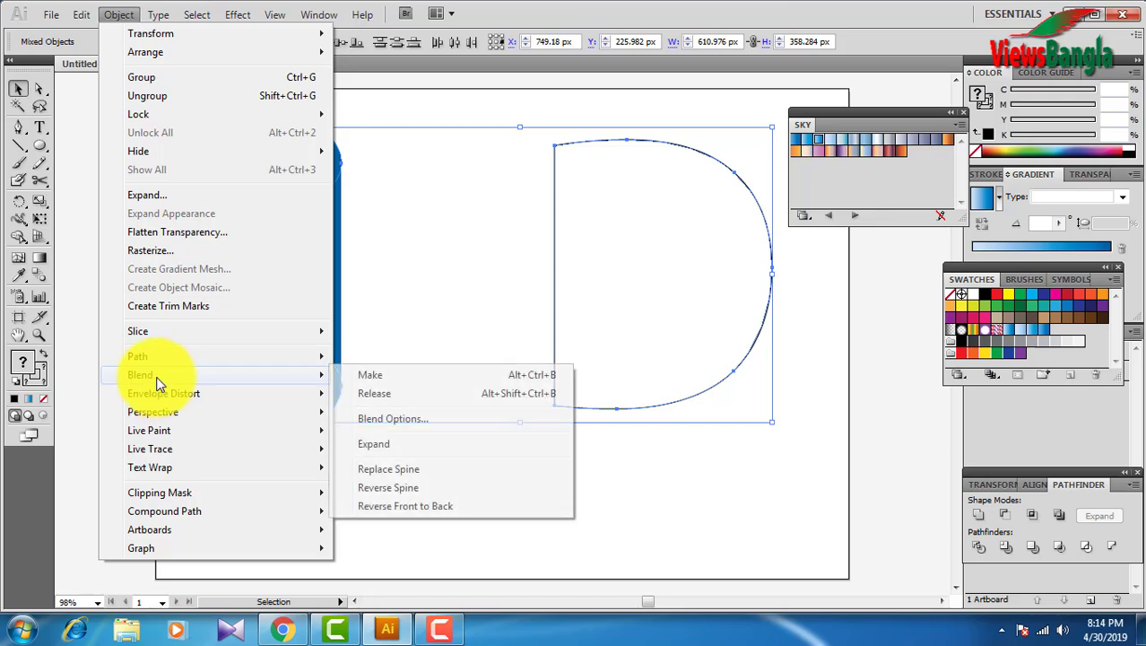
pyautogui.click(403, 469)
# - Reposition the blended letter D in the upper-right area of the artboard, clearing space on its left side
pyautogui.moveTo(680, 147); pyautogui.dragTo(553, 137)
pyautogui.click(763, 307)
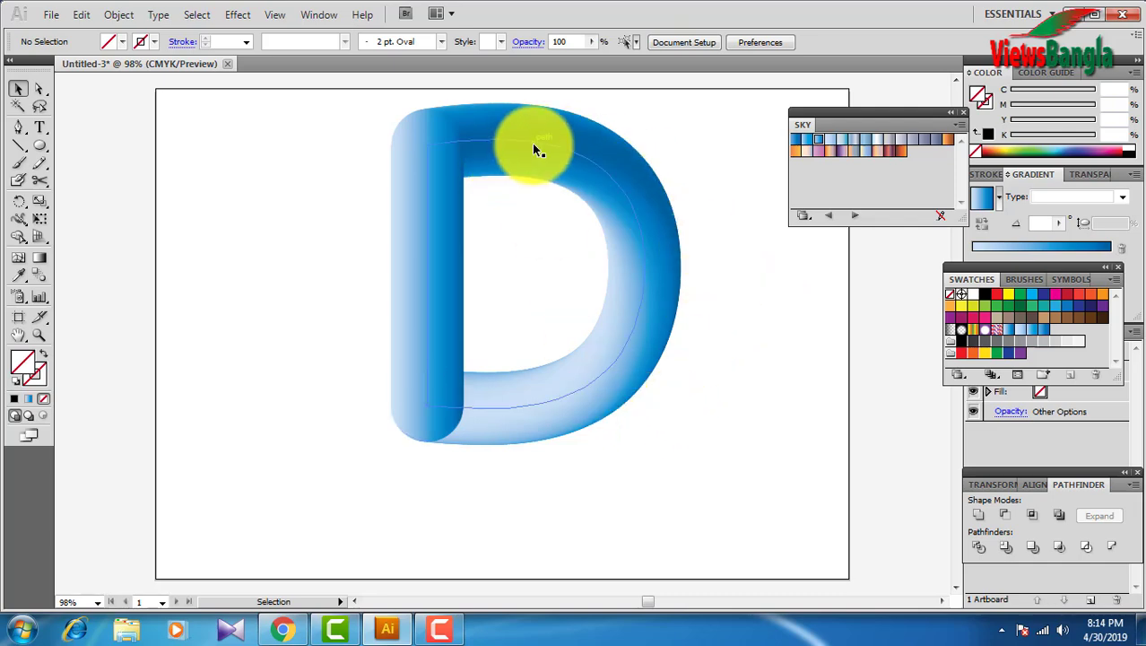
pyautogui.moveTo(532, 143); pyautogui.dragTo(690, 117)
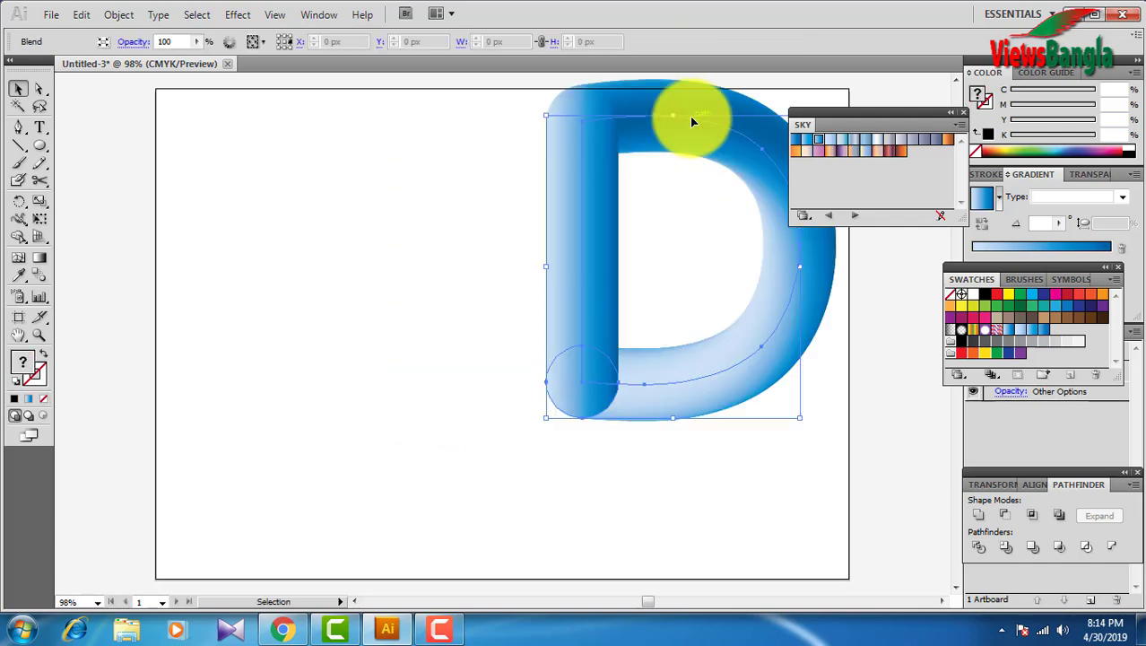
pyautogui.click(449, 284)
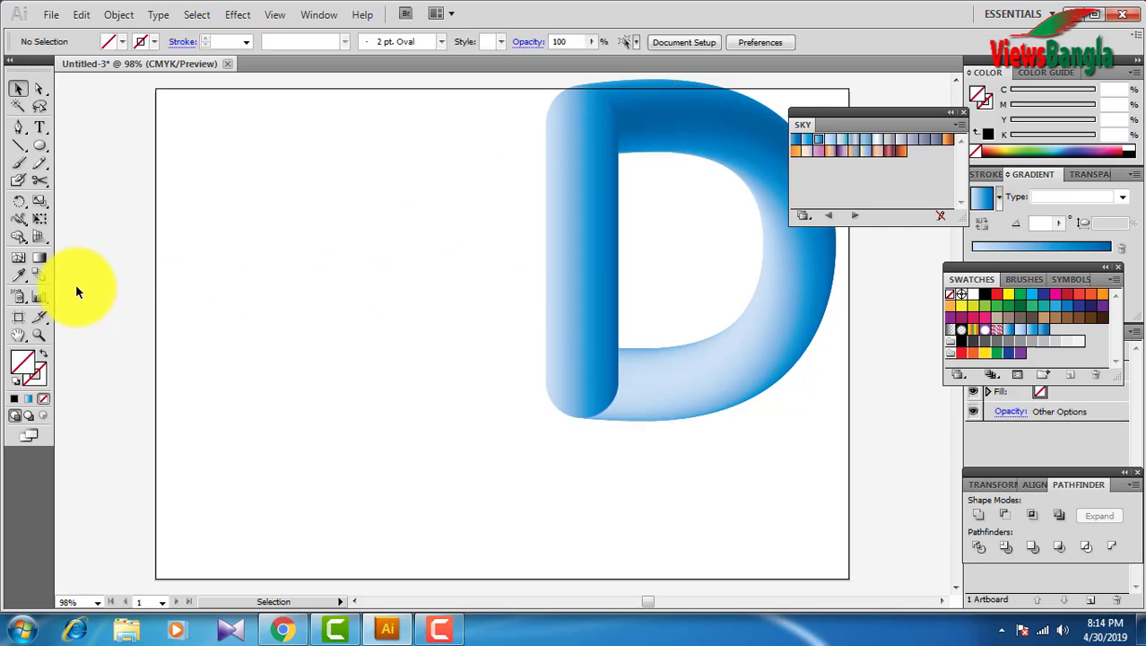
# - Paint a freehand S-shaped curve with the Paintbrush beside the D and move it to the artboard's upper-left area
pyautogui.click(18, 163)
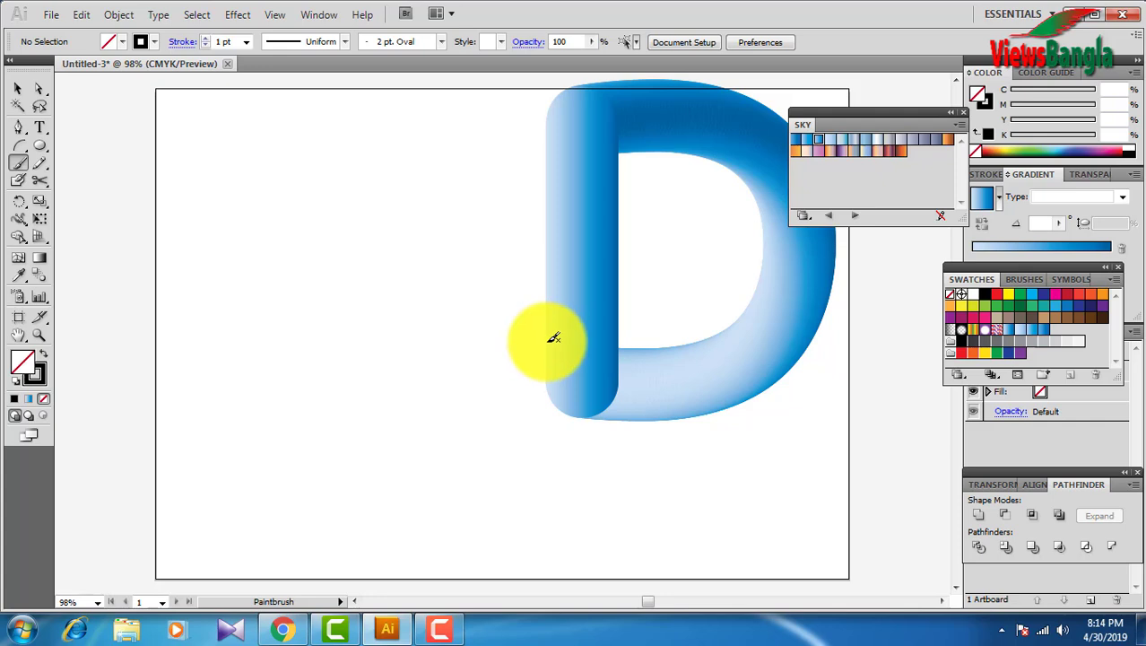
pyautogui.moveTo(553, 337)
pyautogui.mouseDown()
pyautogui.moveTo(495, 322)
pyautogui.moveTo(462, 285)
pyautogui.moveTo(453, 237)
pyautogui.moveTo(402, 184)
pyautogui.moveTo(322, 216)
pyautogui.moveTo(332, 240)
pyautogui.mouseUp()
pyautogui.click(18, 88)
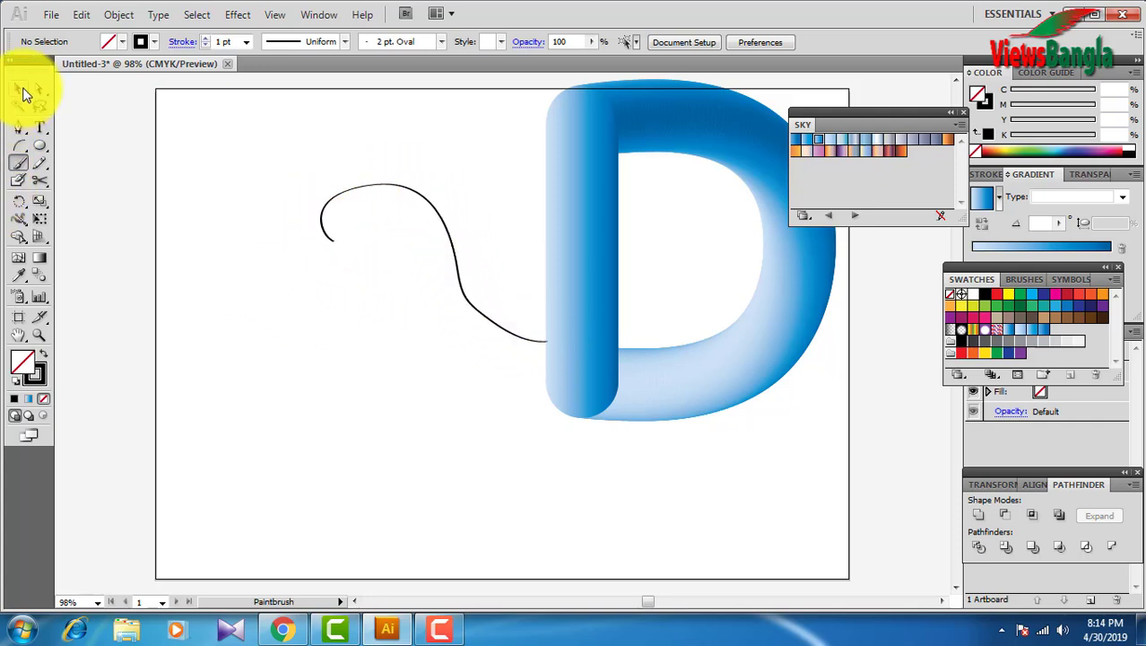
pyautogui.moveTo(401, 191)
pyautogui.mouseDown()
pyautogui.moveTo(222, 153)
pyautogui.moveTo(263, 135)
pyautogui.moveTo(213, 146)
pyautogui.mouseUp()
# - Duplicate the blended D into the artboard's lower-left area and arrange the brush curve above the copy
pyautogui.click(584, 167)
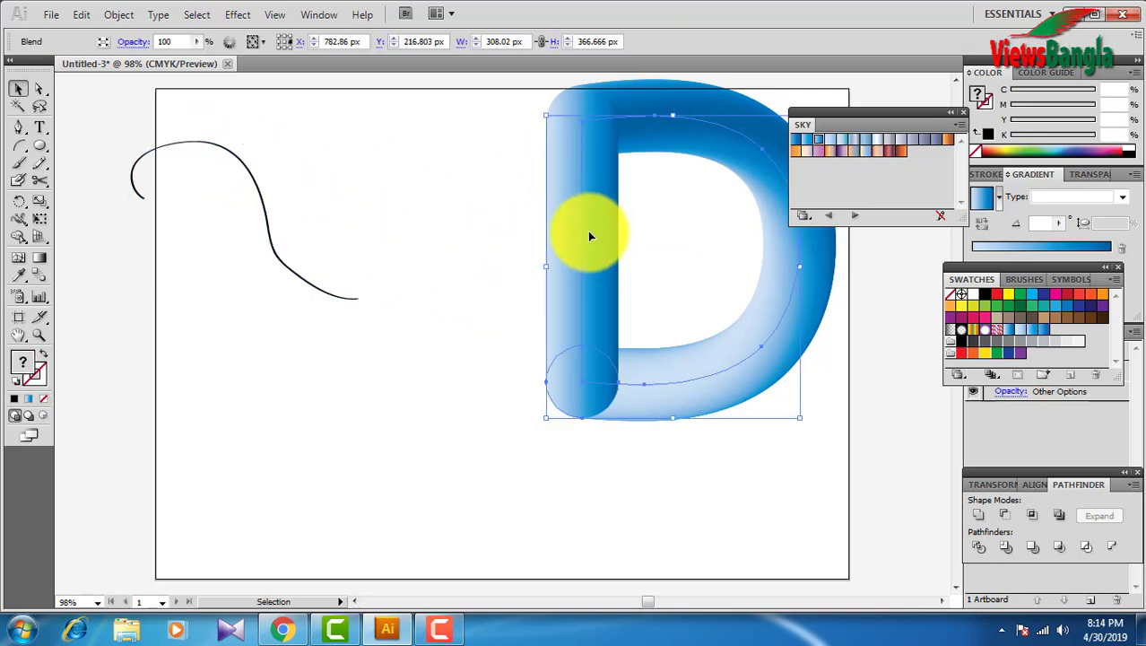
pyautogui.moveTo(586, 228)
pyautogui.mouseDown()
pyautogui.moveTo(335, 440)
pyautogui.moveTo(235, 442)
pyautogui.moveTo(264, 419)
pyautogui.mouseUp()
pyautogui.moveTo(288, 274)
pyautogui.mouseDown()
pyautogui.moveTo(285, 262)
pyautogui.moveTo(350, 265)
pyautogui.mouseUp()
pyautogui.moveTo(351, 326)
pyautogui.mouseDown()
pyautogui.moveTo(336, 274)
pyautogui.moveTo(359, 270)
pyautogui.mouseUp()
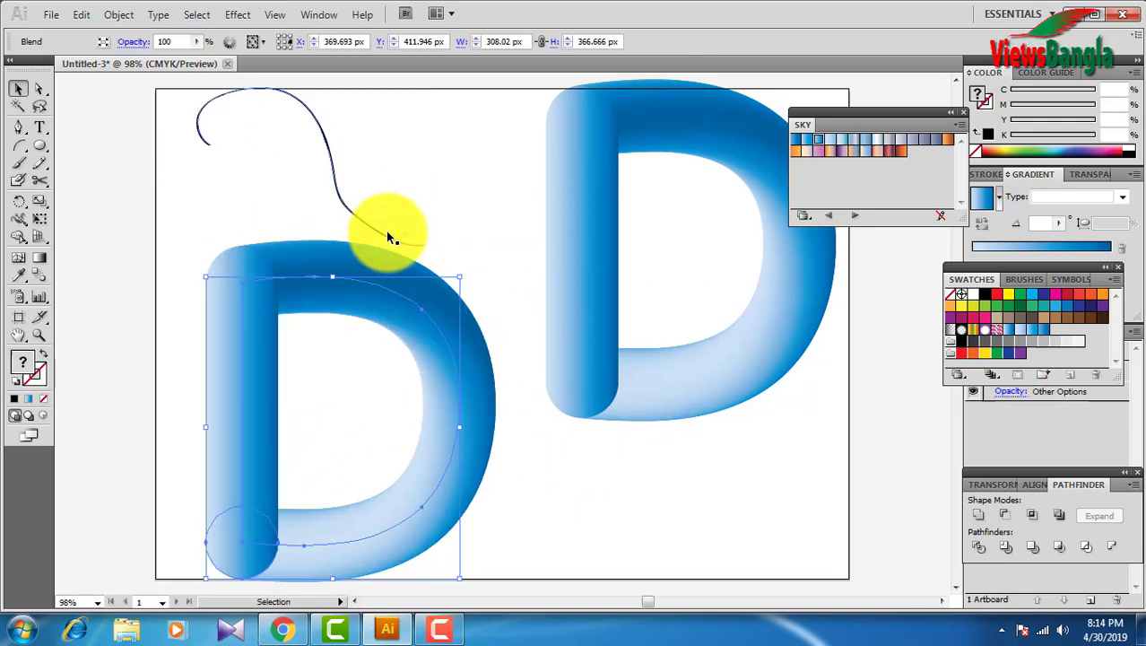
# - Select the lower-left blended D copy together with the brush curve and replace the blend's spine with that curve
pyautogui.moveTo(400, 141)
pyautogui.mouseDown()
pyautogui.moveTo(345, 225)
pyautogui.moveTo(335, 301)
pyautogui.moveTo(313, 340)
pyautogui.mouseUp()
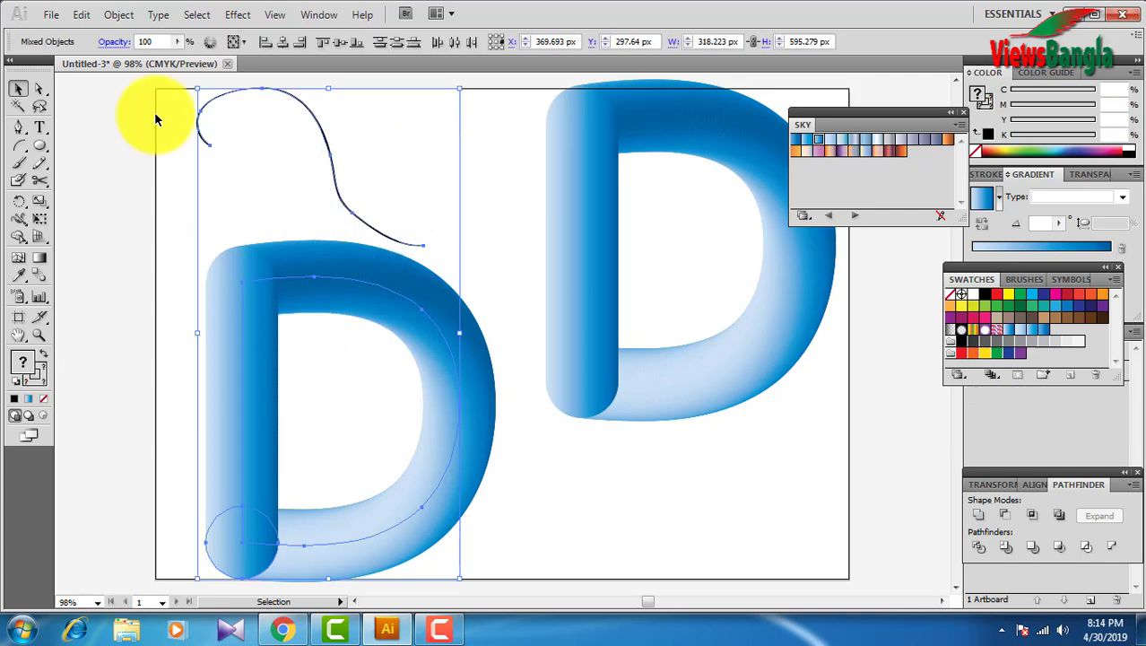
pyautogui.click(119, 15)
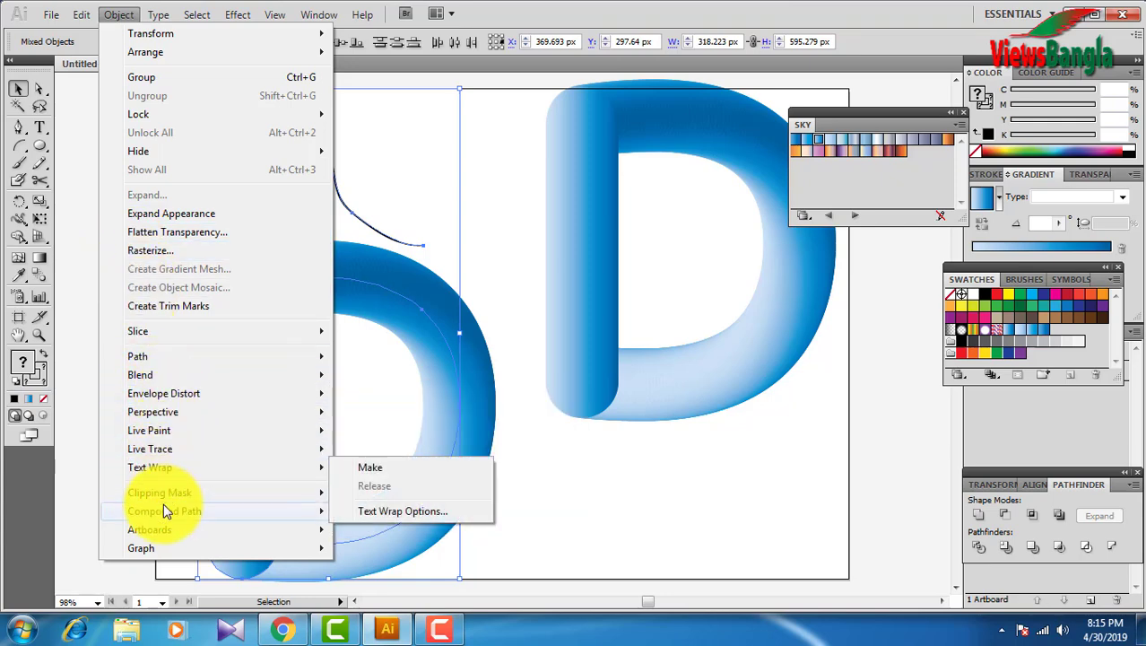
pyautogui.moveTo(307, 374)
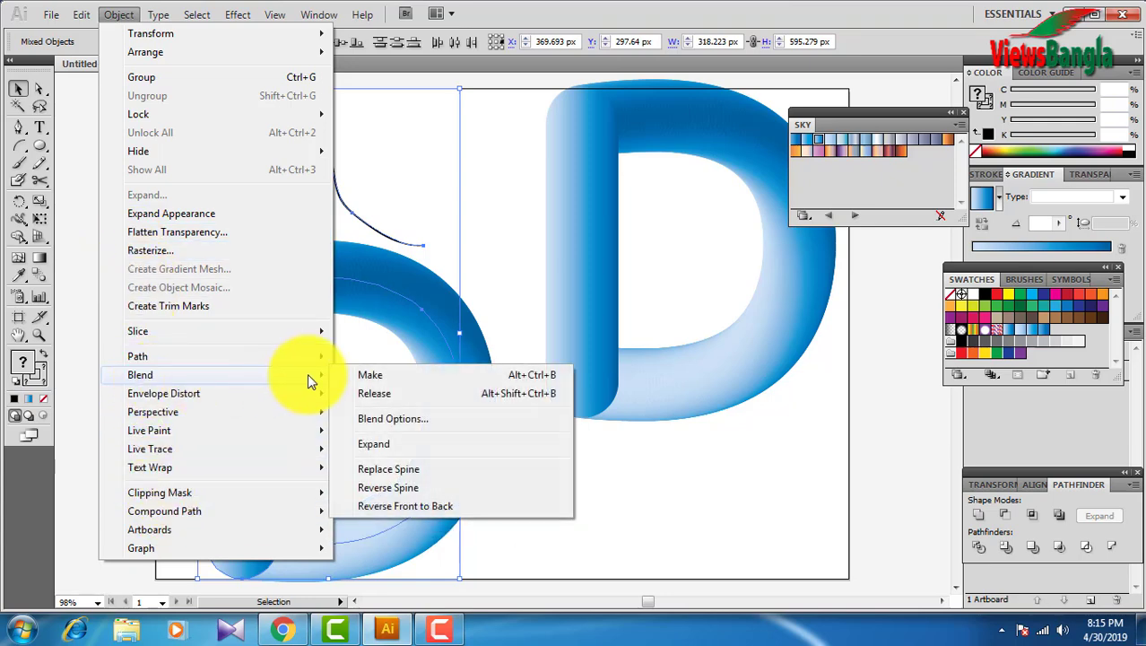
pyautogui.click(422, 469)
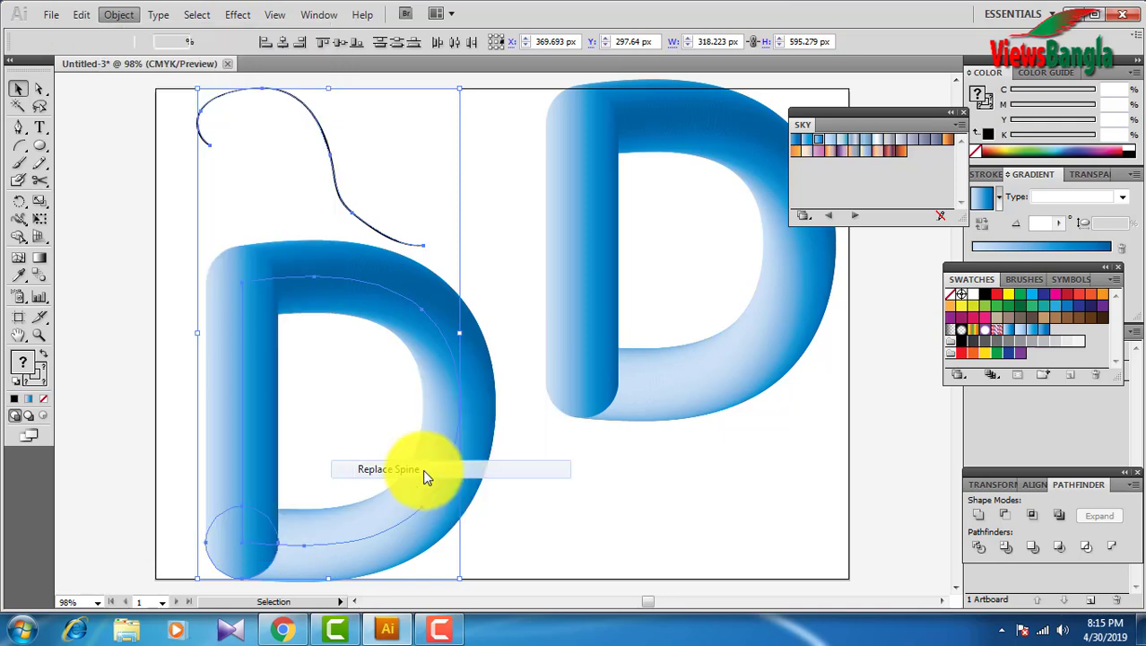
# - Move the blended curve partly off the artboard's left edge and shift the letter D toward the artboard's centre
pyautogui.moveTo(338, 133); pyautogui.dragTo(179, 156)
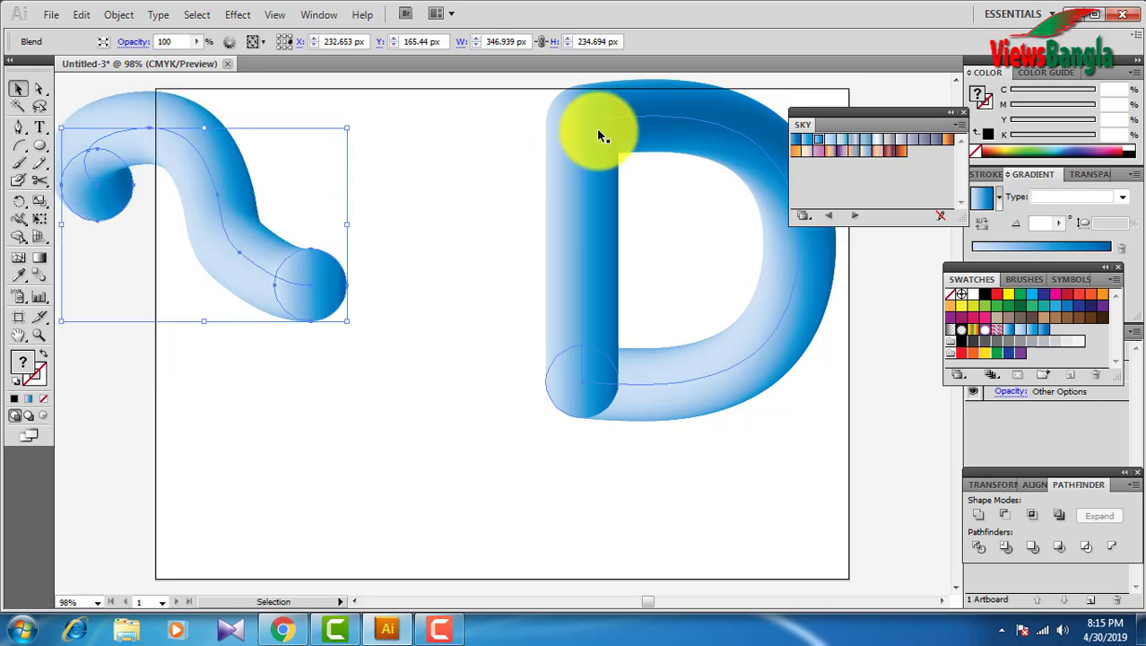
pyautogui.moveTo(671, 121); pyautogui.dragTo(590, 168)
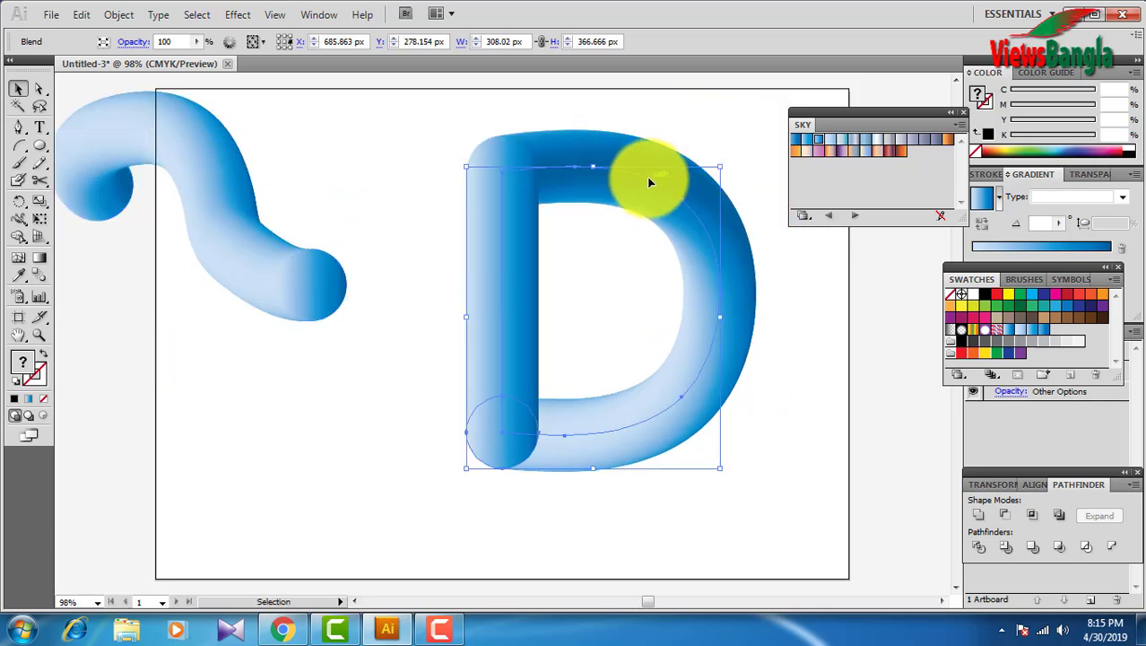
# - Set up a previewed Roughen effect on the letter D with size 45%, detail 80/in and smooth points
pyautogui.click(239, 16)
pyautogui.moveTo(261, 155)
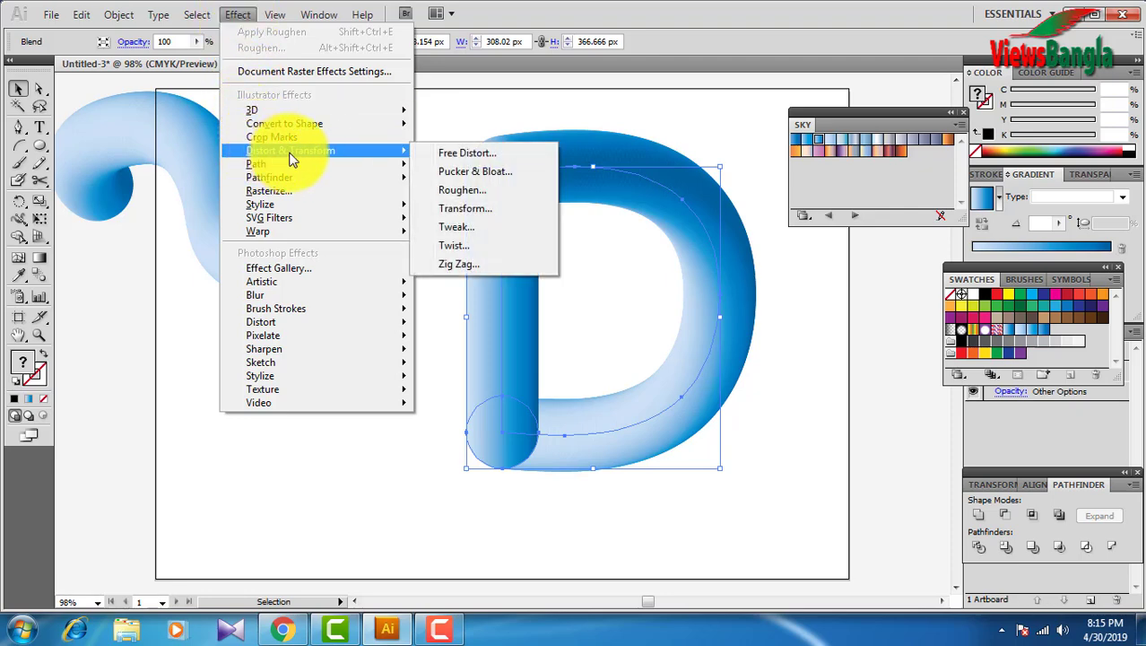
pyautogui.click(465, 191)
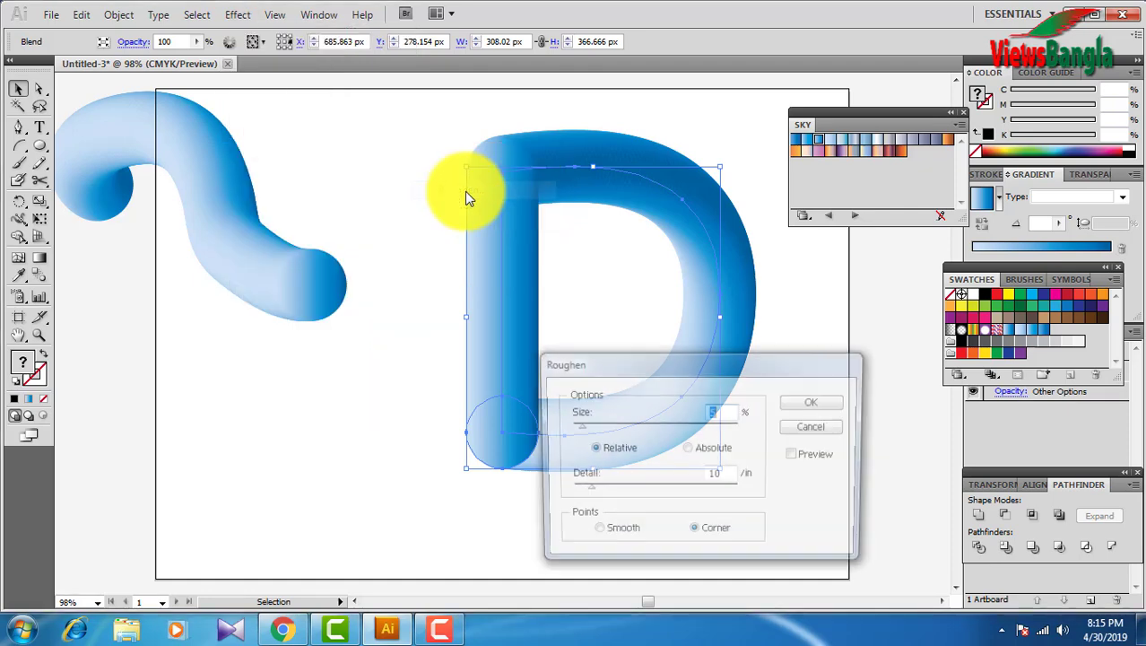
pyautogui.moveTo(554, 273); pyautogui.dragTo(202, 161)
pyautogui.click(360, 245)
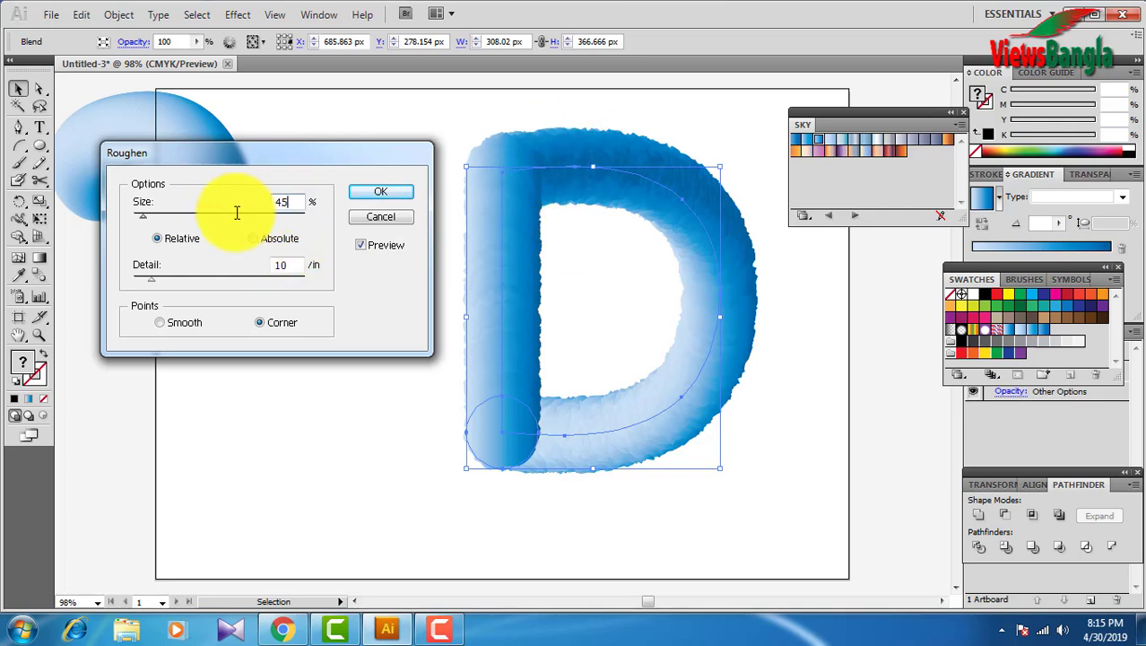
pyautogui.press('Tab')
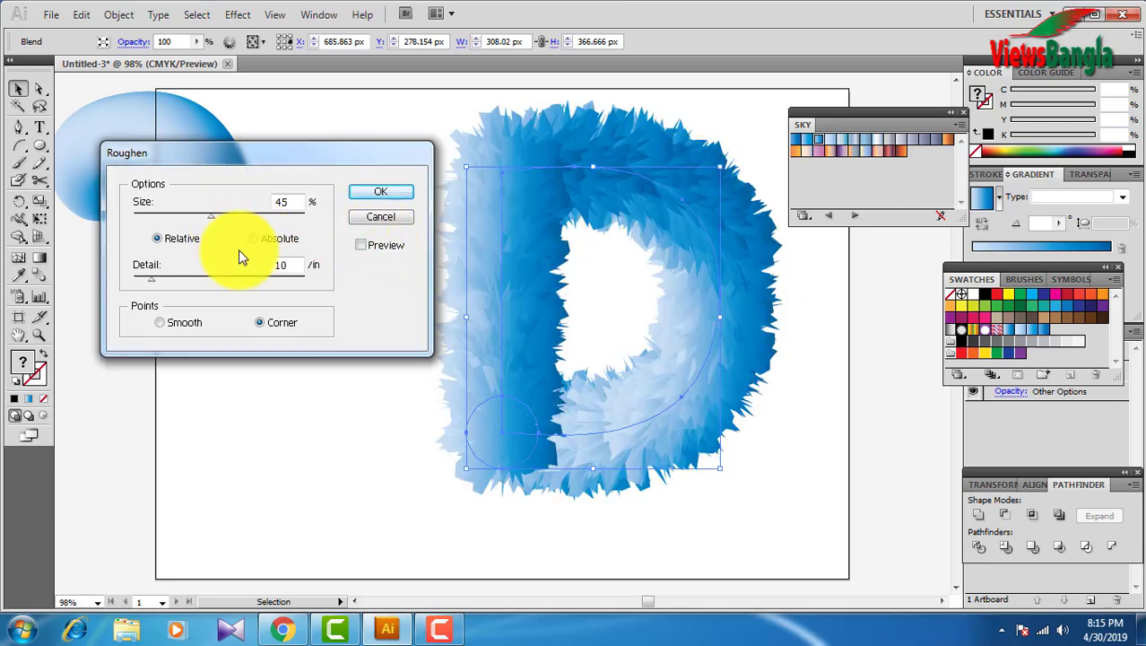
pyautogui.click(160, 322)
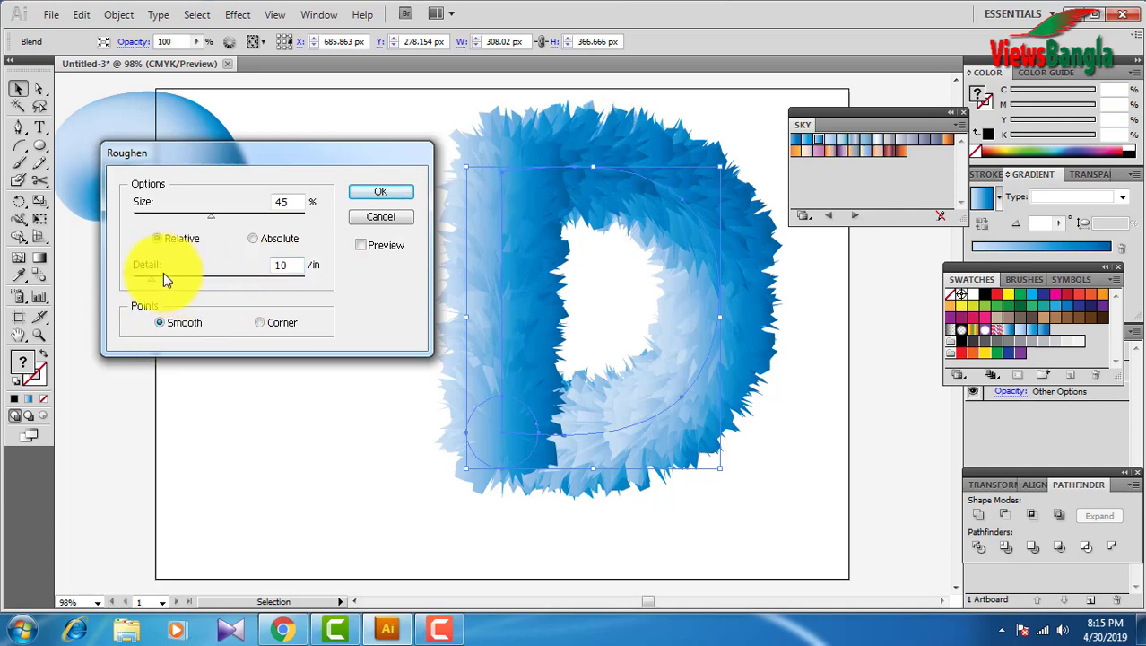
pyautogui.write('80')
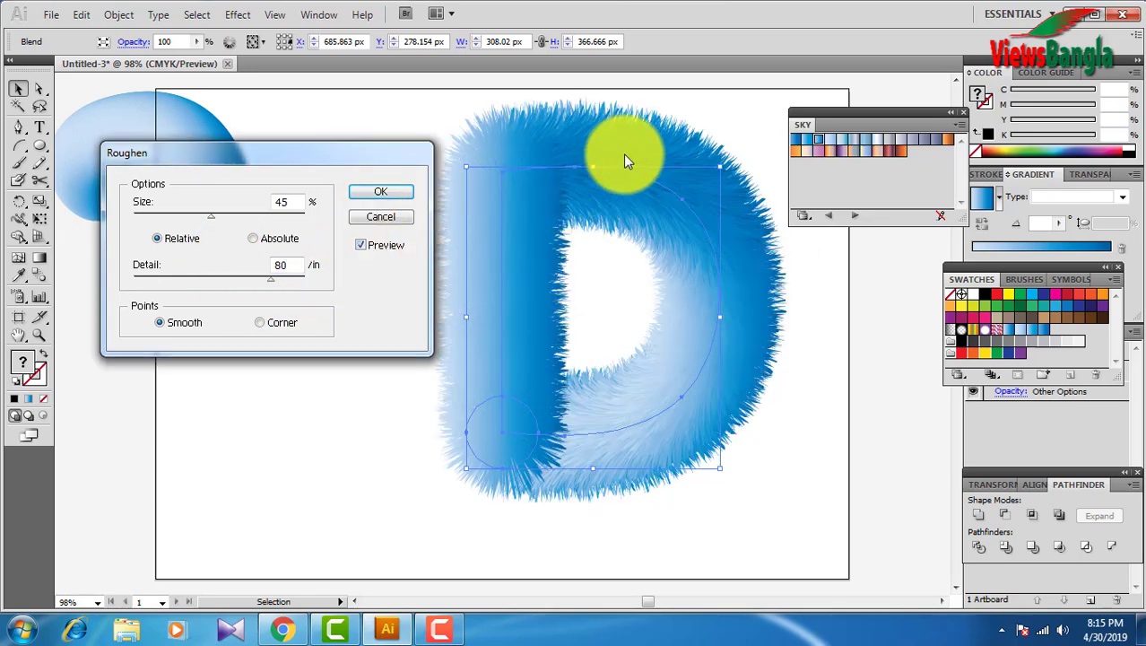
# - Try larger Roughen sizes on the letter D, settle on 50% and apply the effect
pyautogui.moveTo(283, 155); pyautogui.dragTo(301, 136)
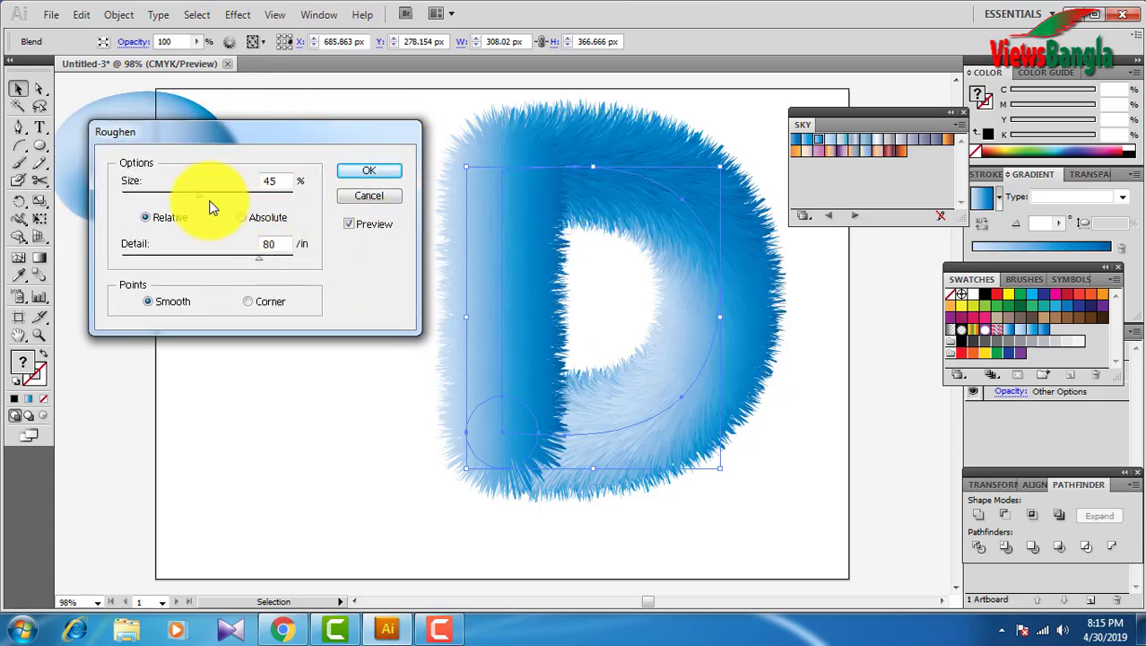
pyautogui.moveTo(199, 194); pyautogui.dragTo(214, 197)
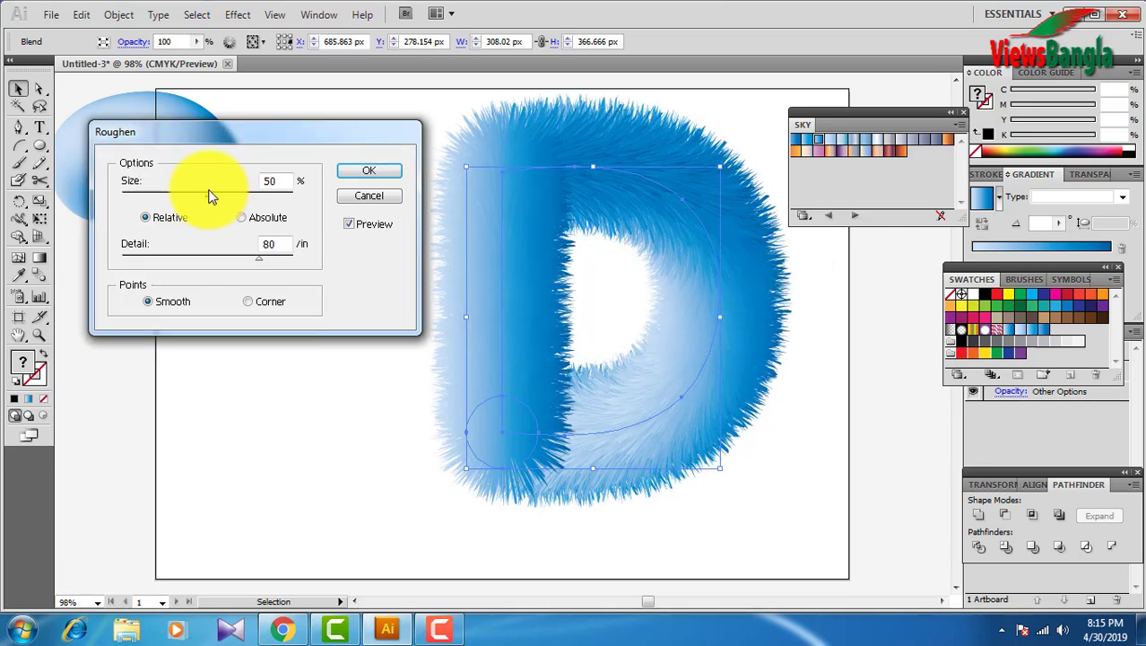
pyautogui.moveTo(209, 195); pyautogui.dragTo(289, 199)
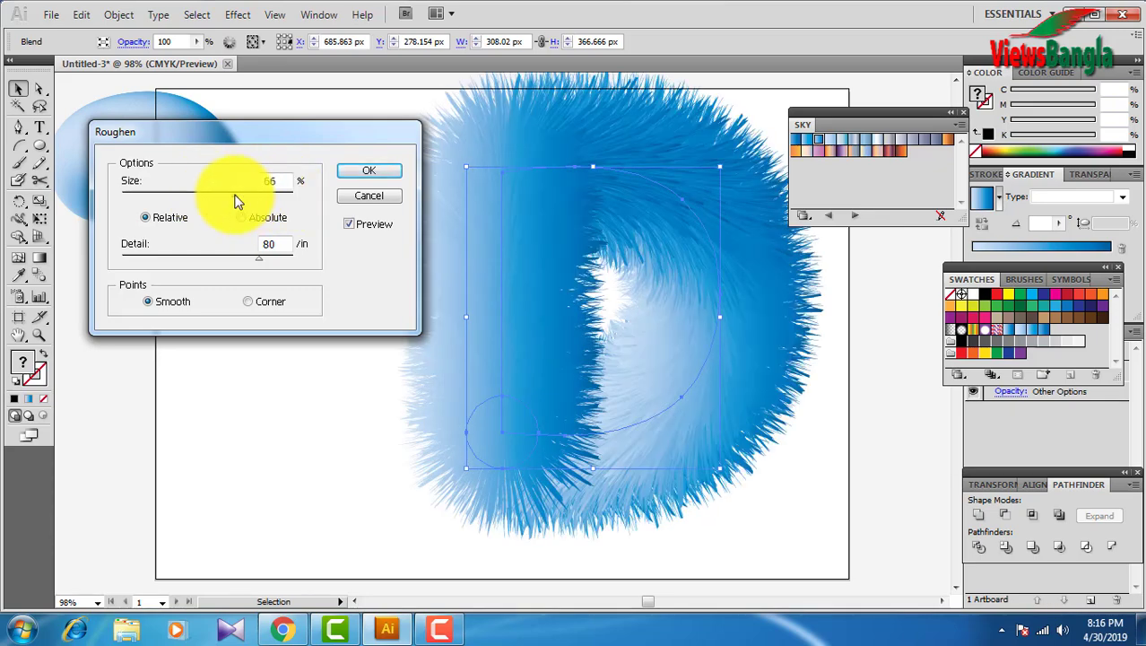
pyautogui.moveTo(236, 201); pyautogui.dragTo(224, 201)
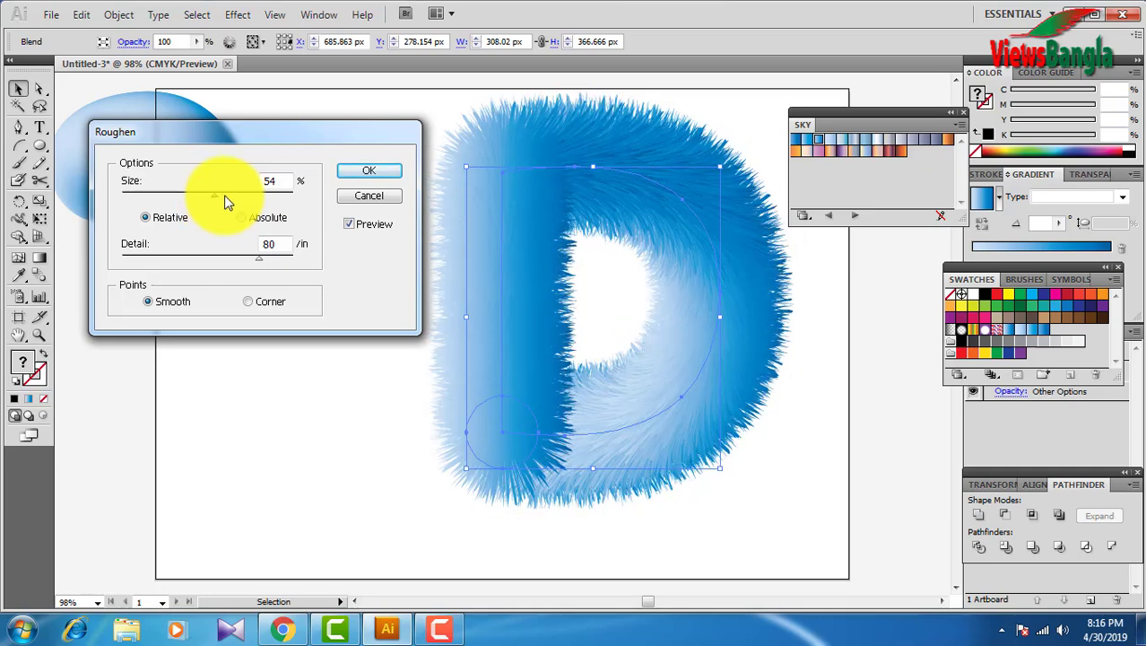
pyautogui.doubleClick(278, 184)
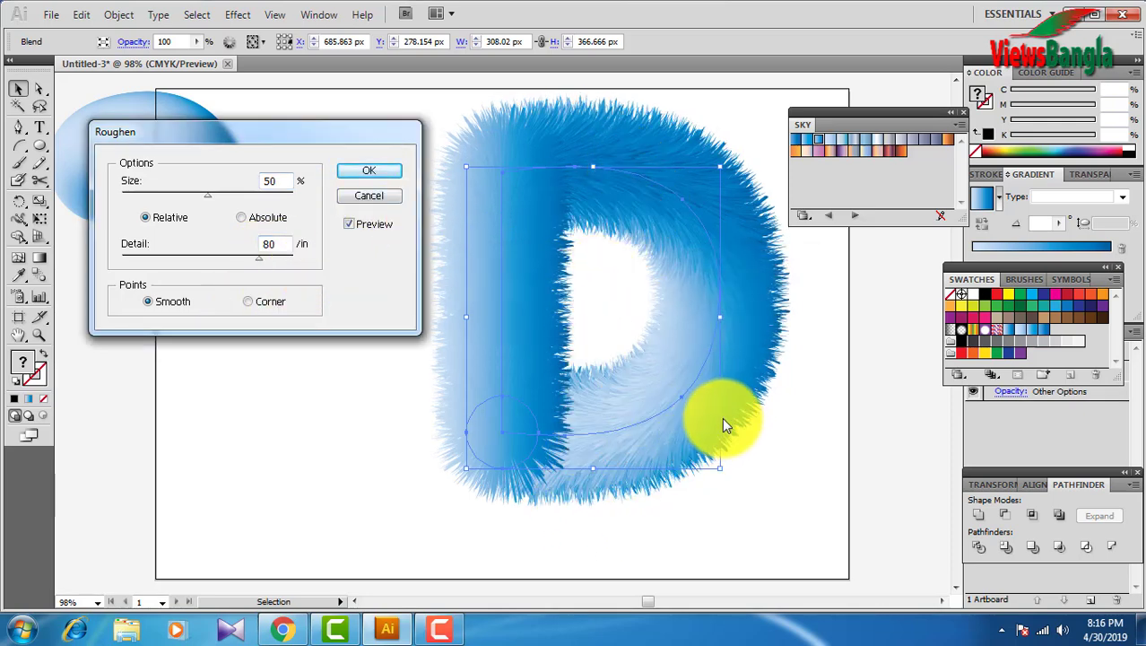
pyautogui.click(368, 170)
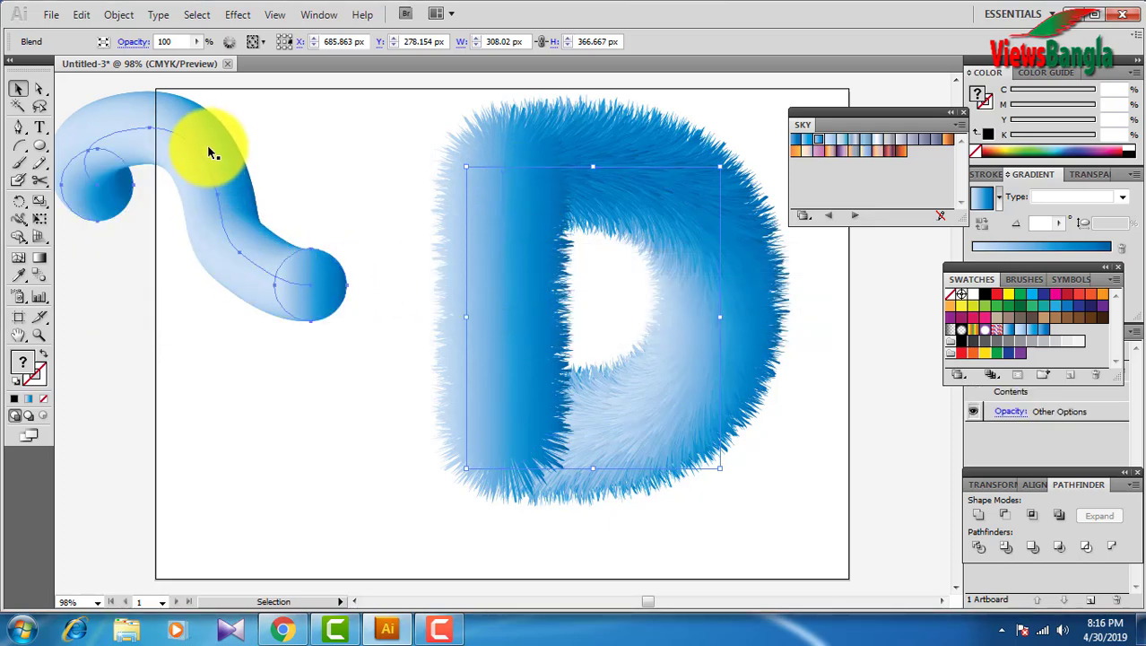
# - Move the blended curve closer to the furry D and shrink the circle at its lower-right end about its centre
pyautogui.moveTo(208, 156); pyautogui.dragTo(267, 184)
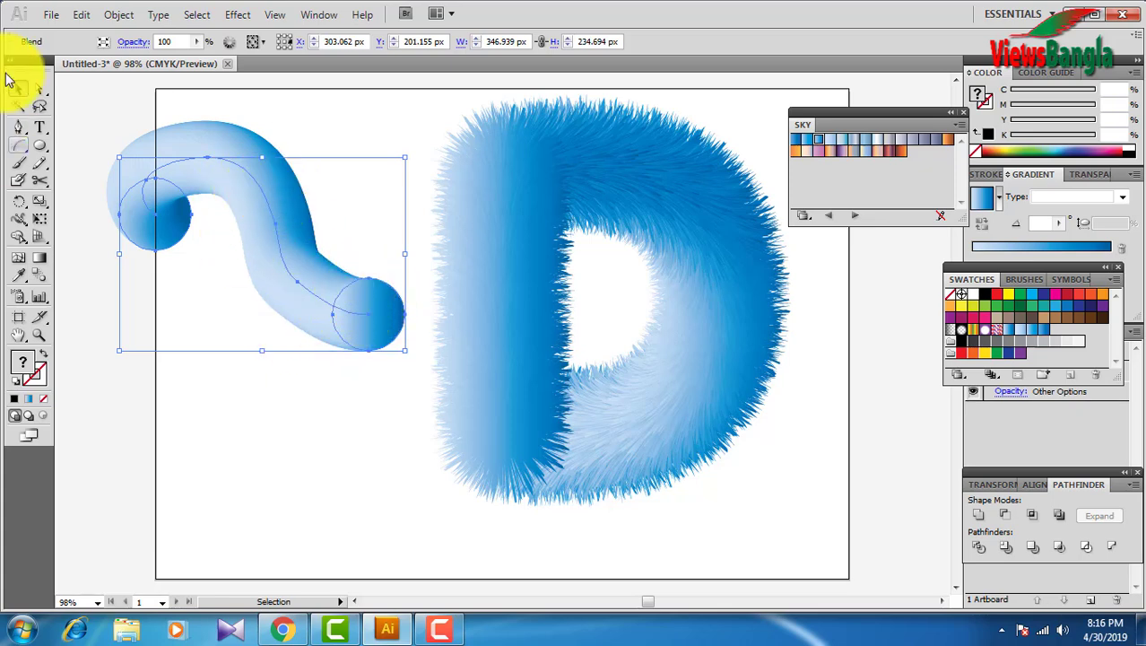
pyautogui.click(38, 88)
pyautogui.click(307, 368)
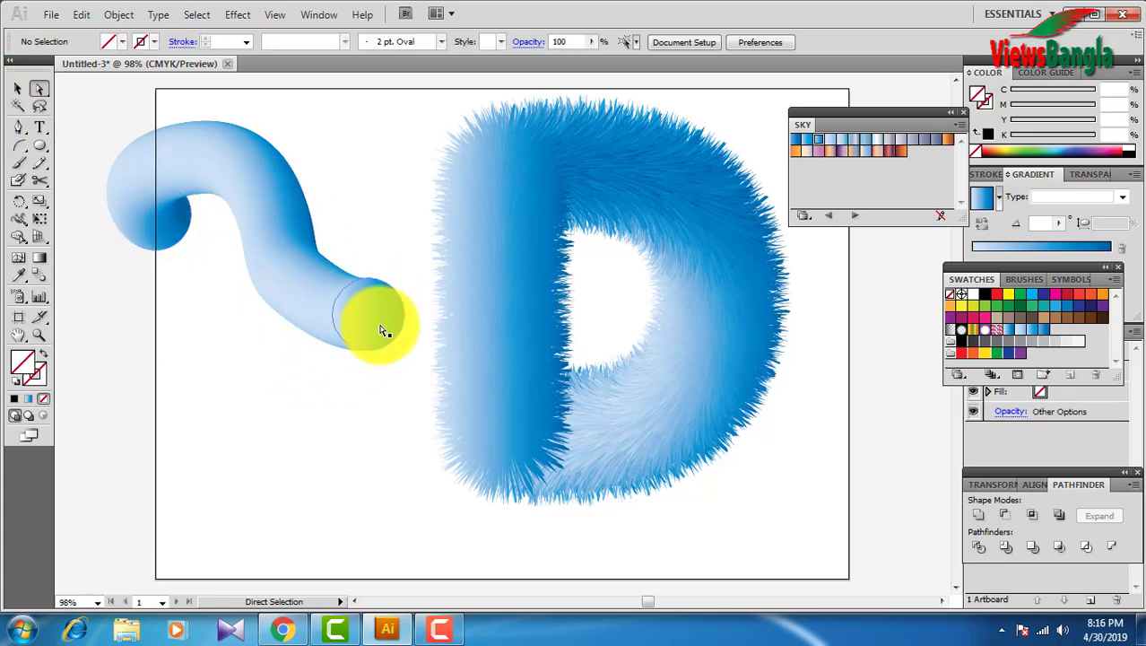
pyautogui.click(363, 296)
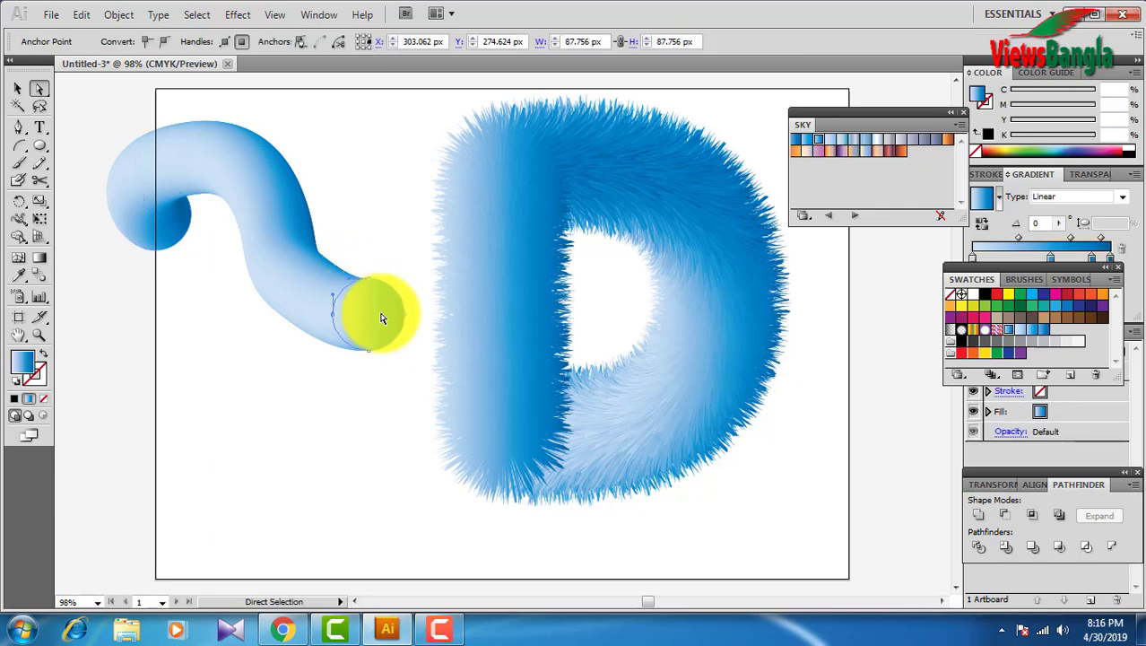
pyautogui.click(17, 88)
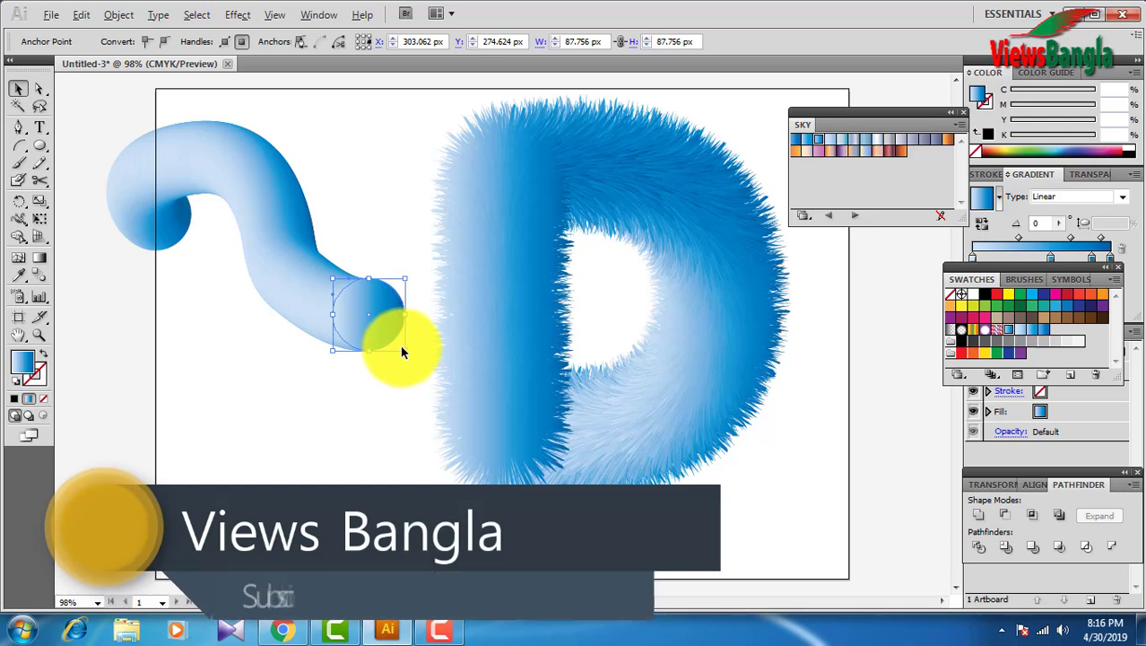
pyautogui.moveTo(406, 352); pyautogui.dragTo(383, 329)
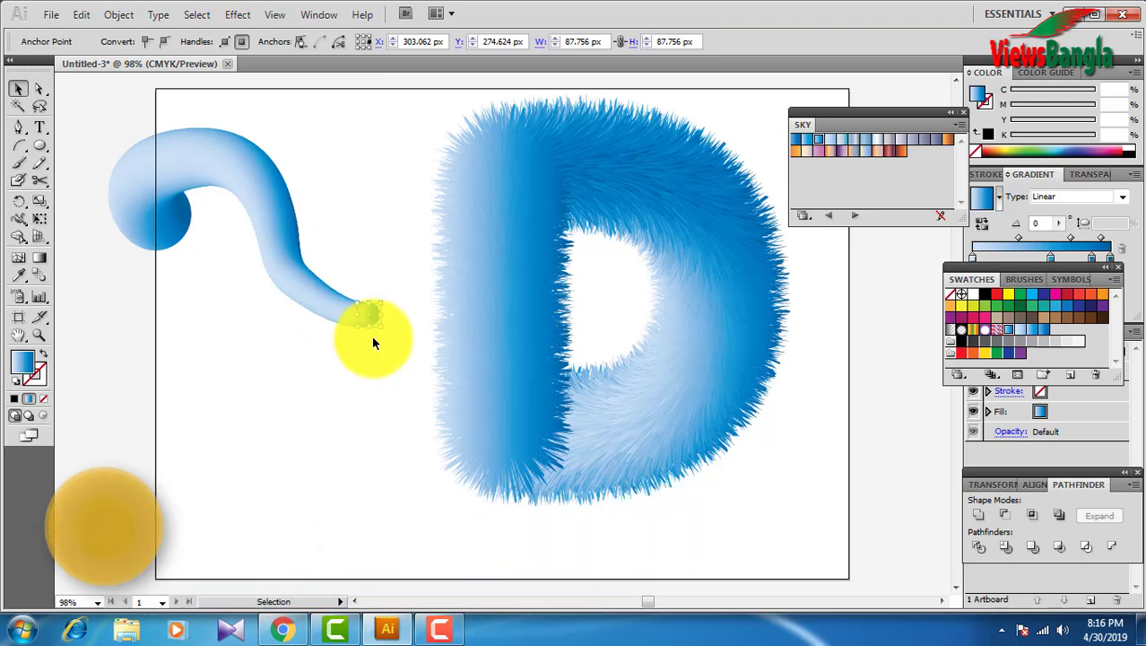
# - Shrink the circle at the curve's upper-left end about its centre to roughly match the small circle at the other end
pyautogui.click(39, 88)
pyautogui.click(205, 349)
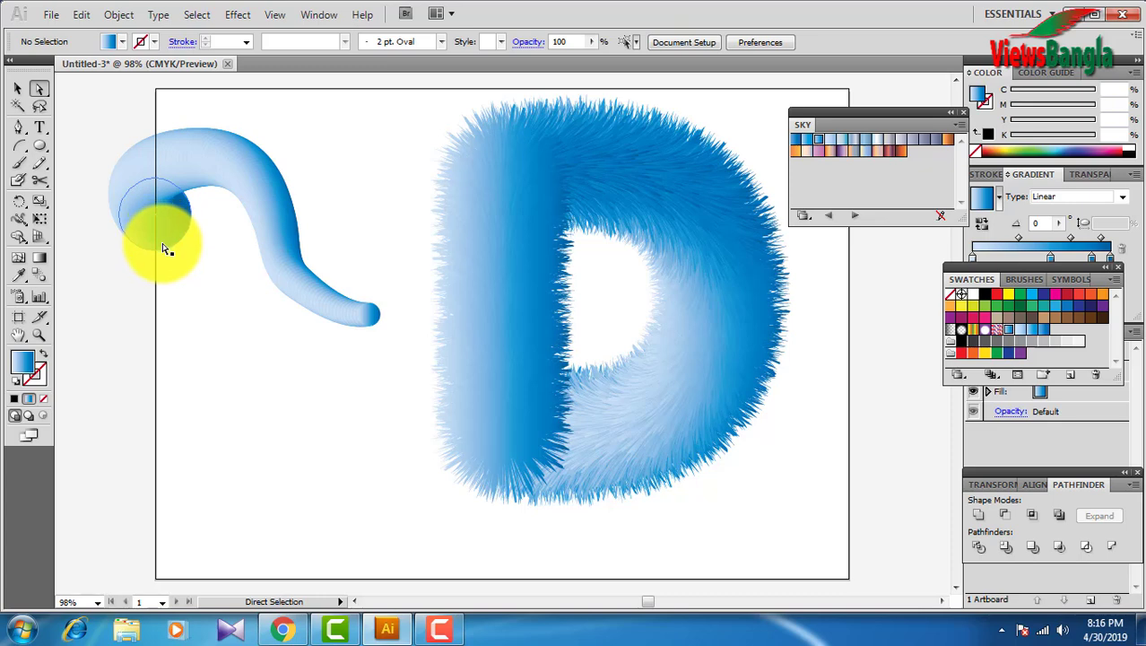
pyautogui.click(163, 244)
pyautogui.click(17, 88)
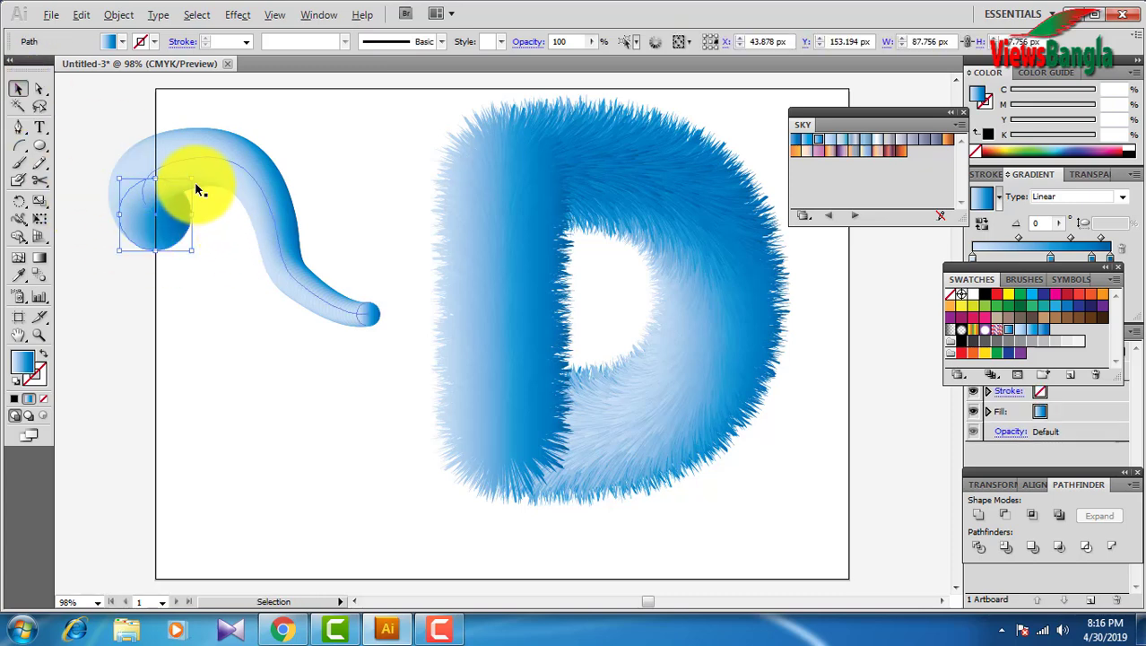
pyautogui.moveTo(192, 177); pyautogui.dragTo(161, 201)
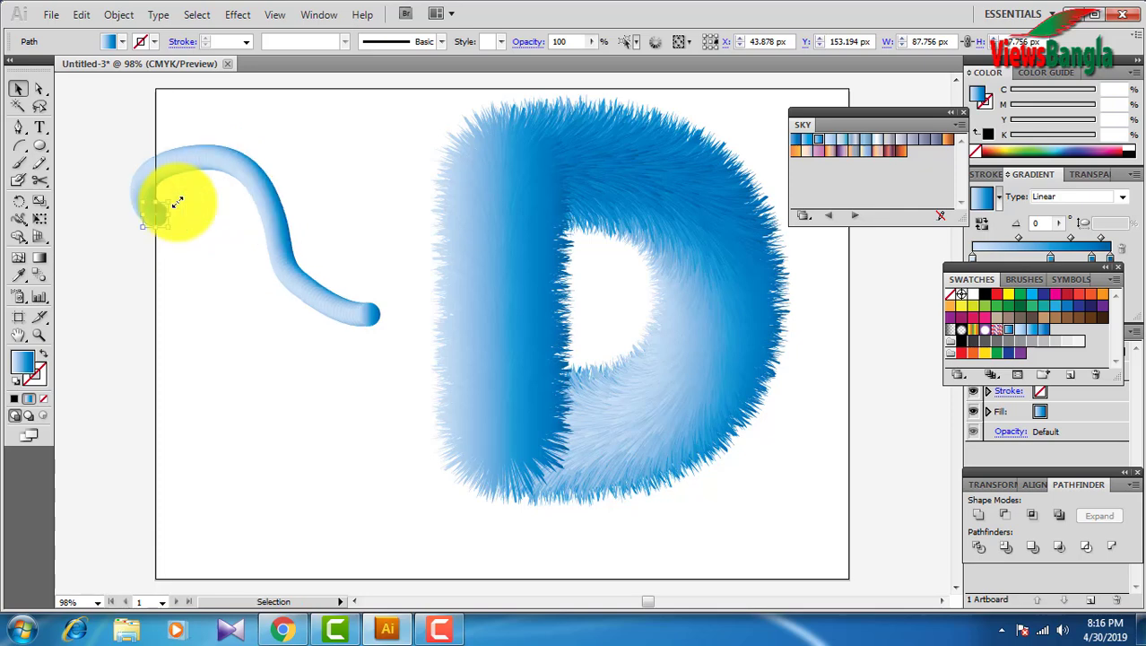
# - Apply a Roughen effect to the blended curve with size 50%, detail 80/in and smooth points
pyautogui.click(244, 176)
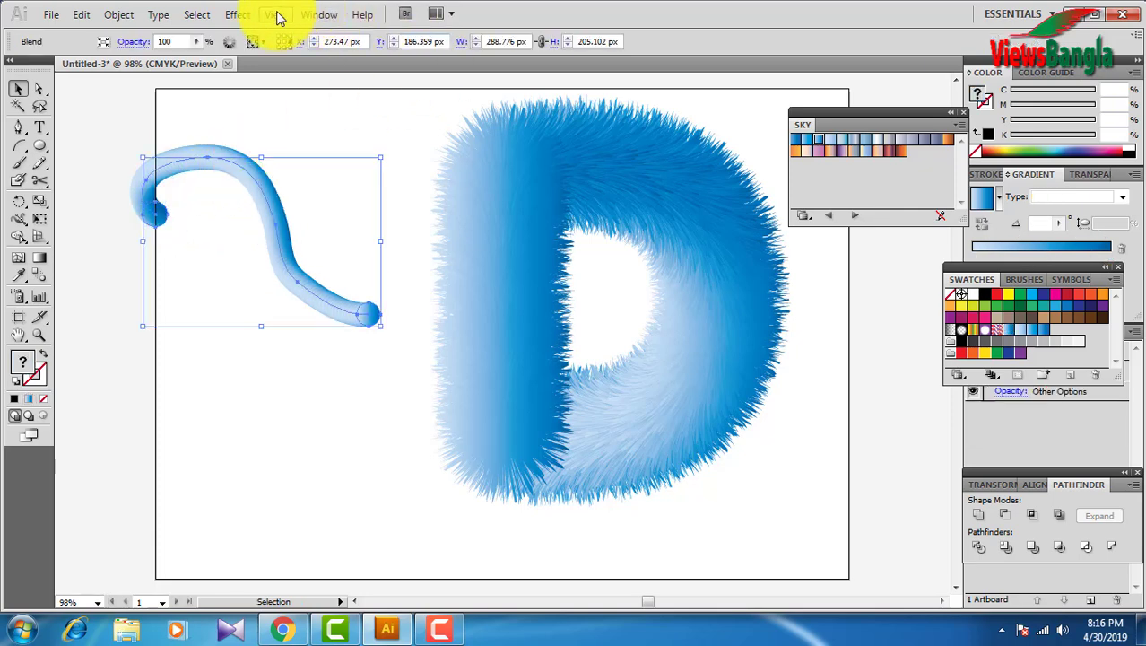
pyautogui.click(238, 15)
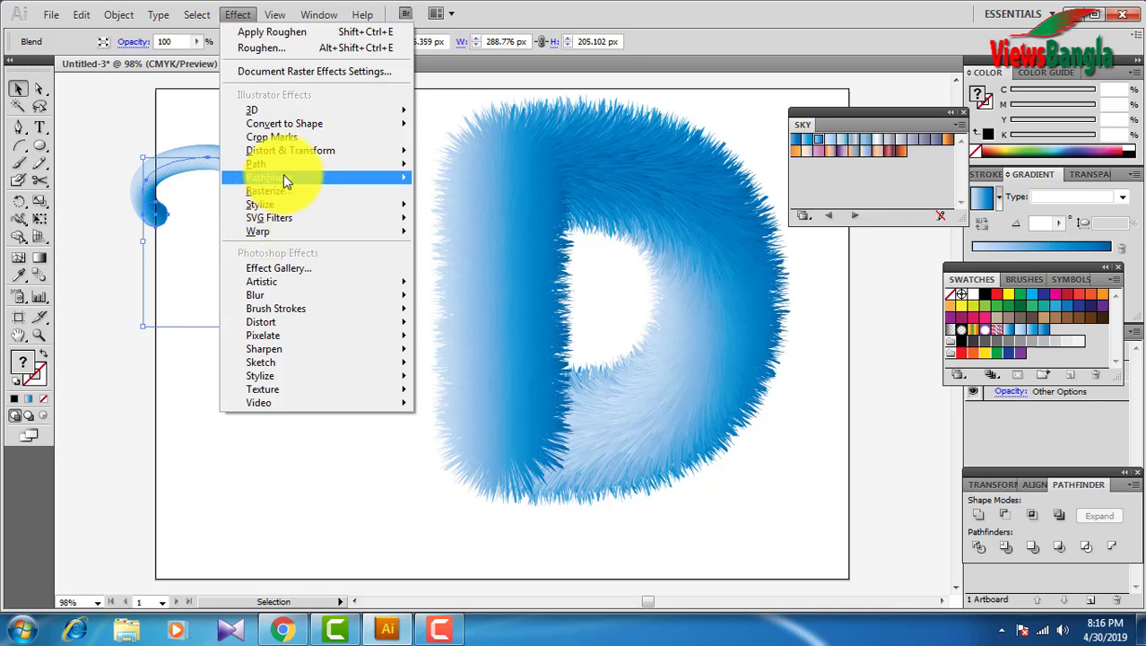
pyautogui.moveTo(295, 149)
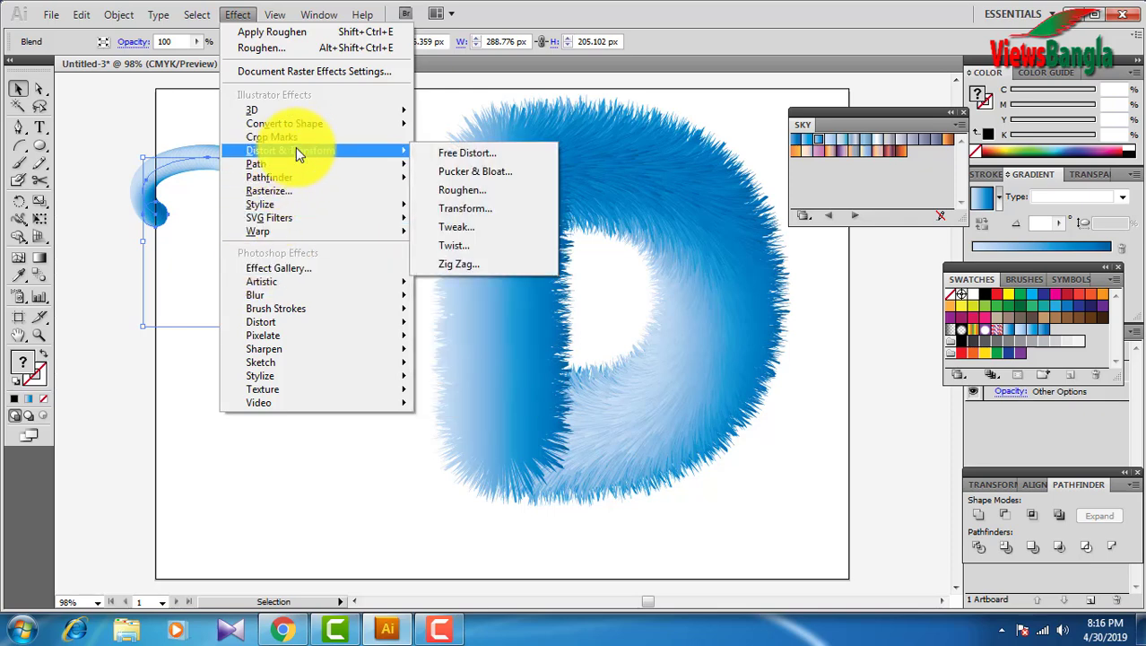
pyautogui.click(490, 192)
pyautogui.moveTo(286, 125); pyautogui.dragTo(550, 123)
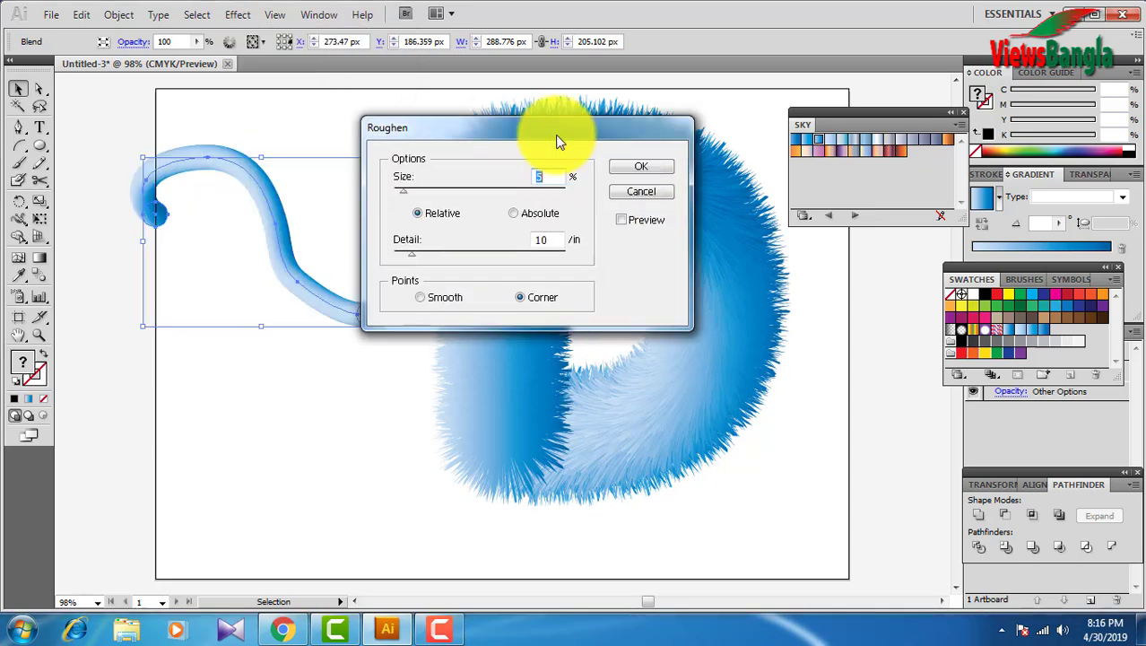
pyautogui.click(630, 220)
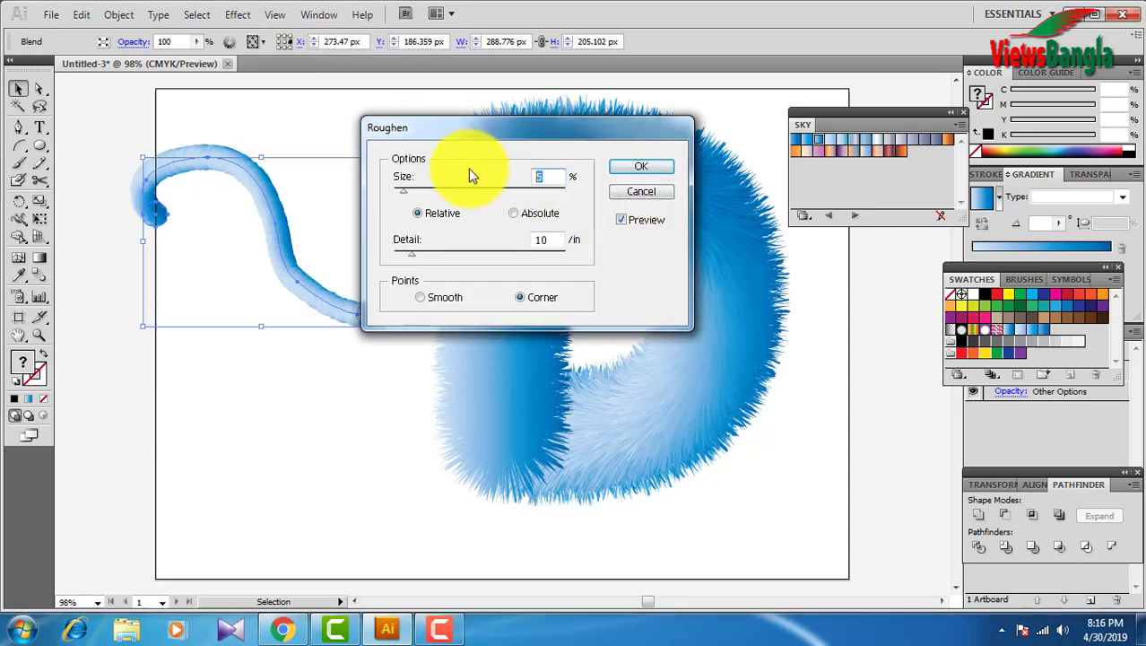
pyautogui.write('50')
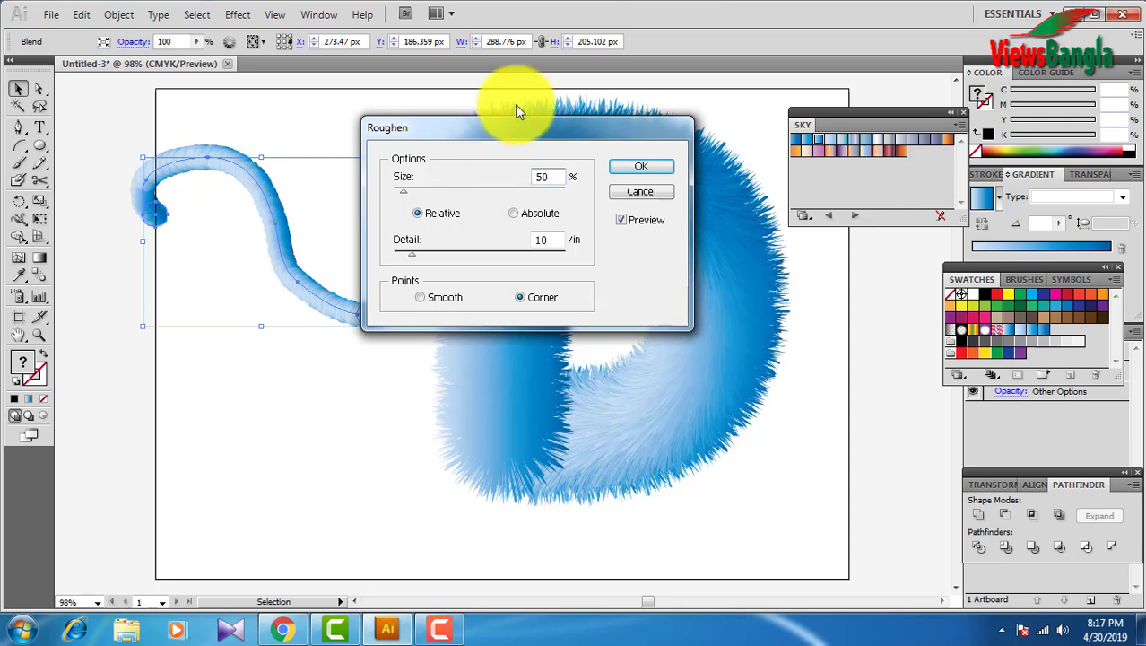
pyautogui.click(549, 296)
pyautogui.click(546, 240)
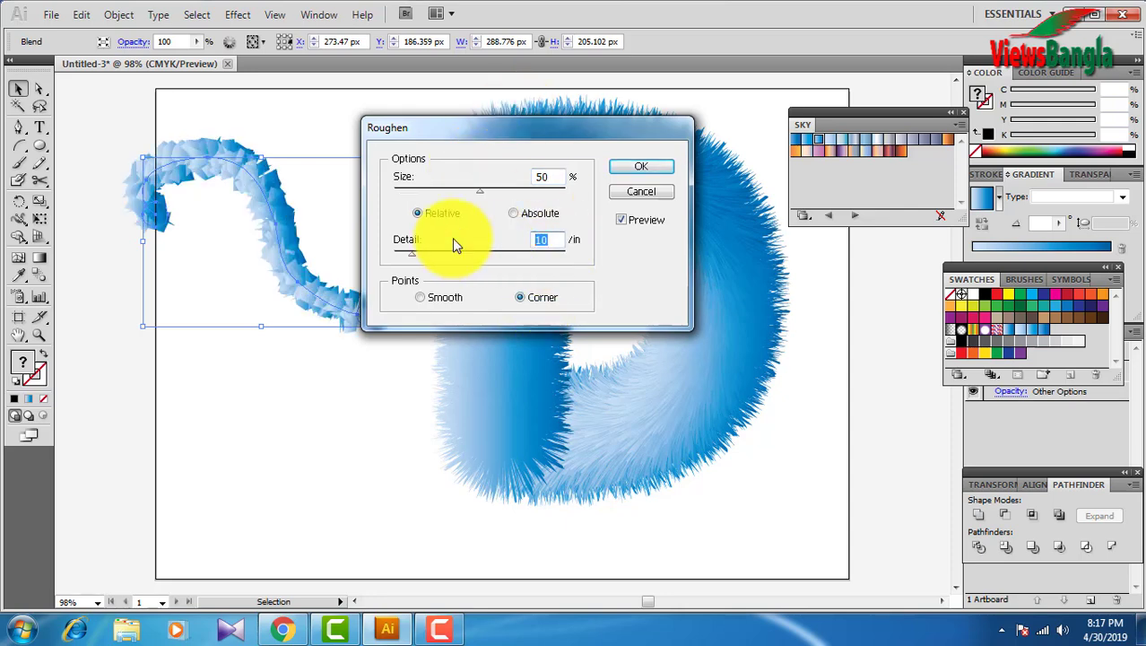
pyautogui.write('80')
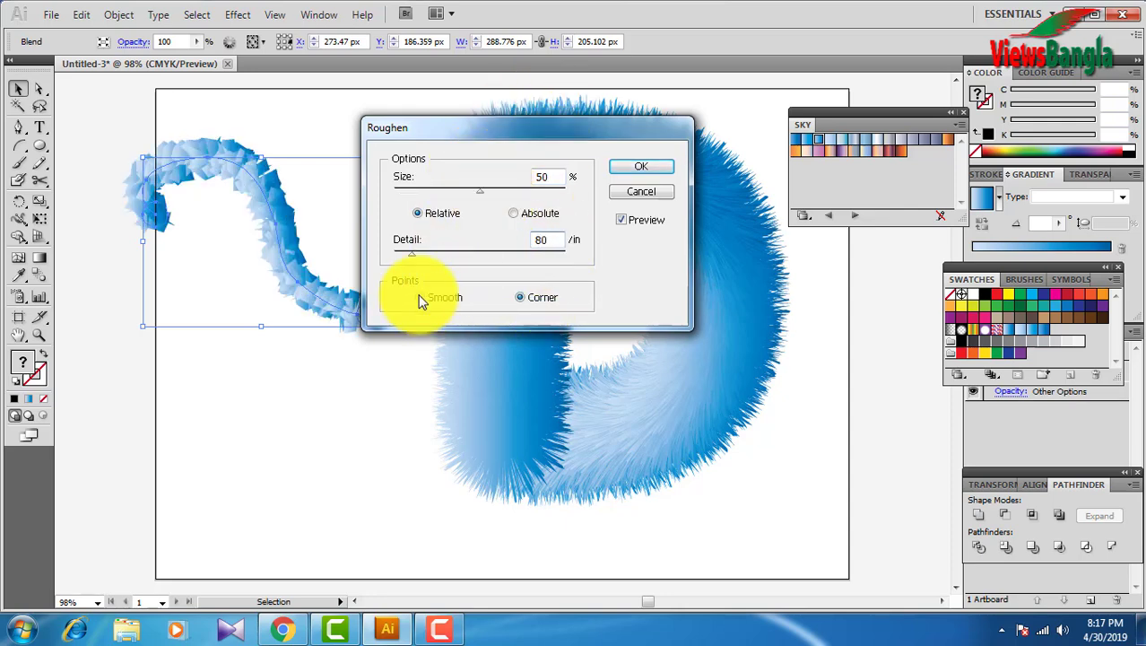
pyautogui.click(420, 298)
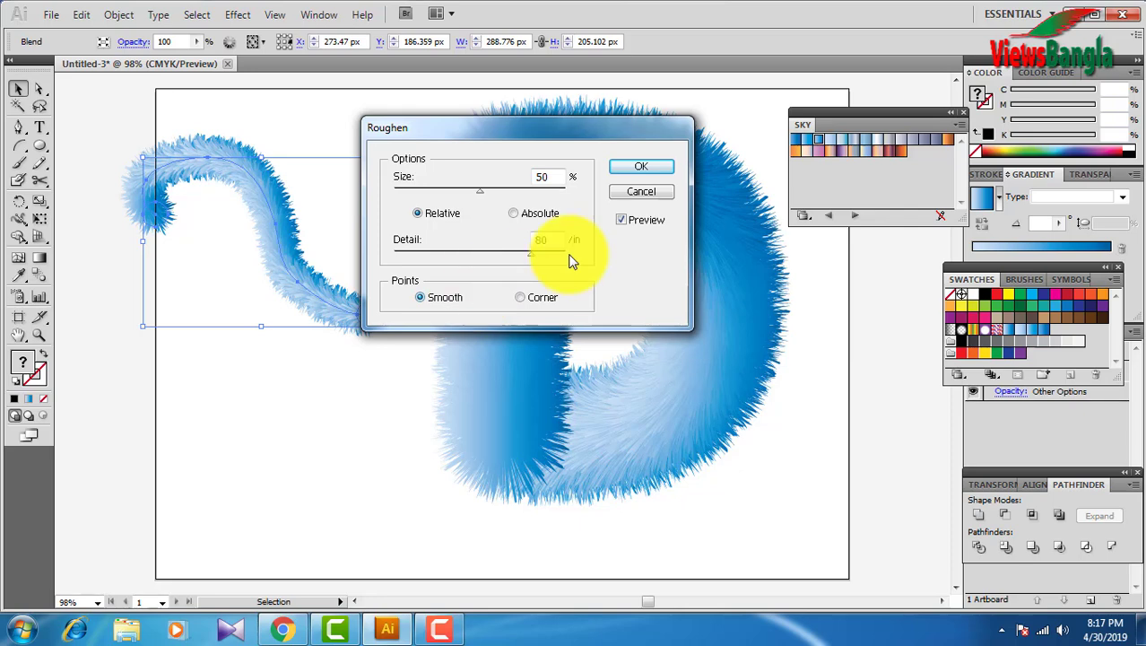
pyautogui.click(628, 170)
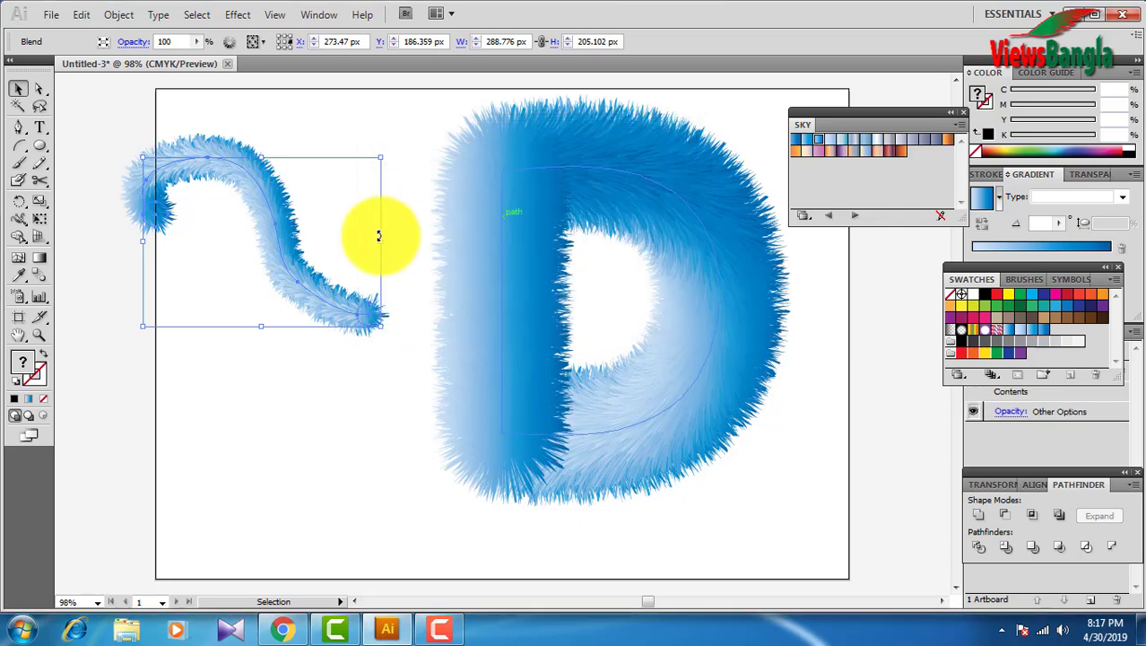
# - Move the furry curve so its lower-right end meets the base of the letter D's stem
pyautogui.click(525, 173)
pyautogui.moveTo(298, 268); pyautogui.dragTo(404, 393)
pyautogui.moveTo(405, 394)
pyautogui.mouseDown()
pyautogui.moveTo(400, 384)
pyautogui.moveTo(408, 414)
pyautogui.moveTo(409, 403)
pyautogui.mouseUp()
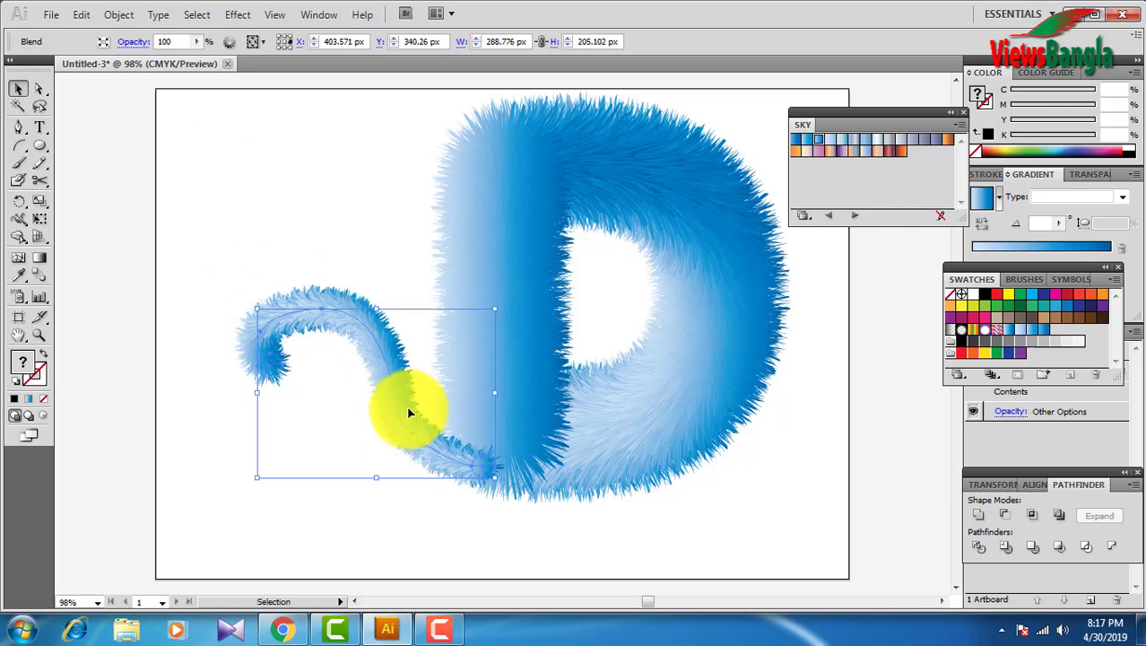
pyautogui.click(377, 354)
pyautogui.click(385, 374)
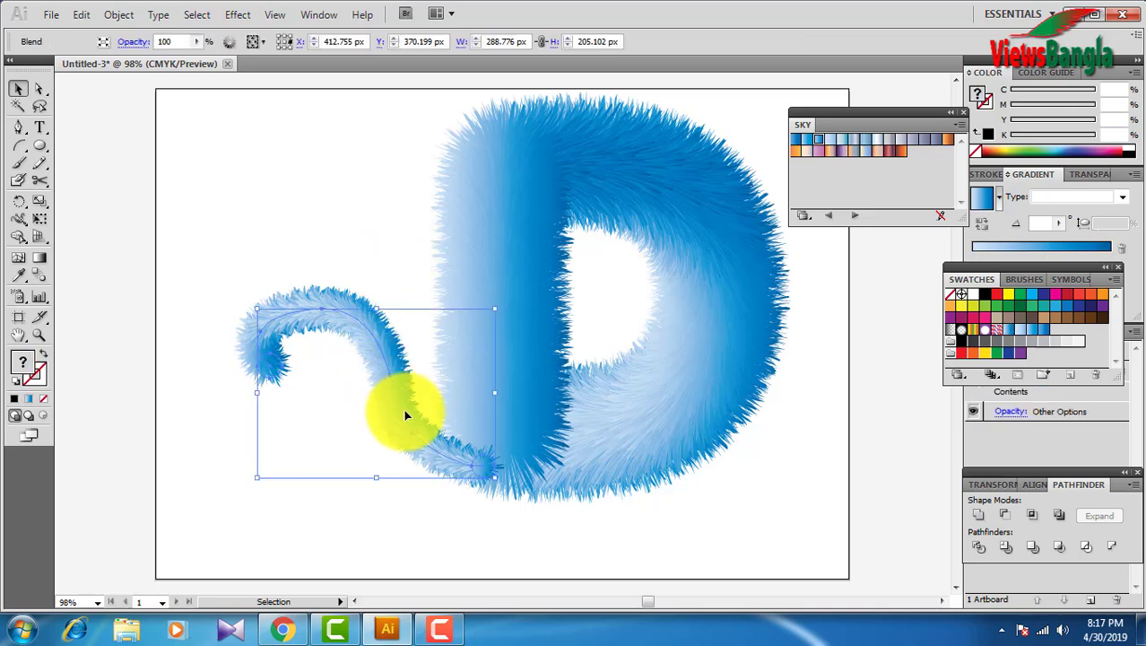
pyautogui.moveTo(404, 409); pyautogui.dragTo(406, 408)
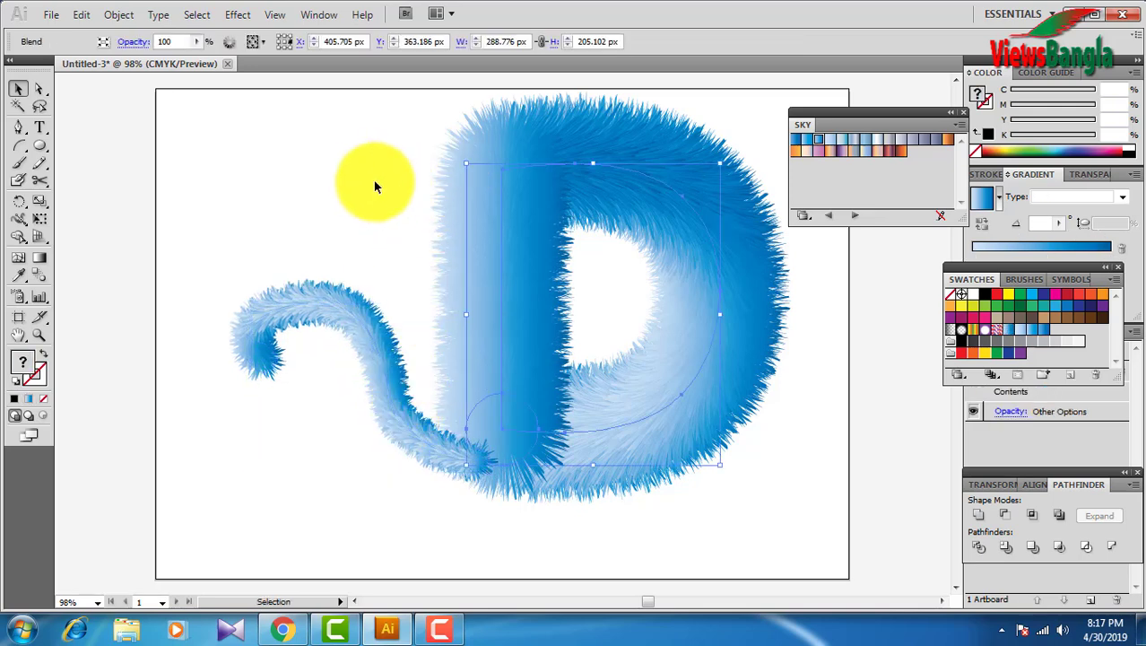
# - Select the curve and the letter D together, shift them slightly down on the artboard, and deselect them
pyautogui.moveTo(330, 153); pyautogui.dragTo(615, 435)
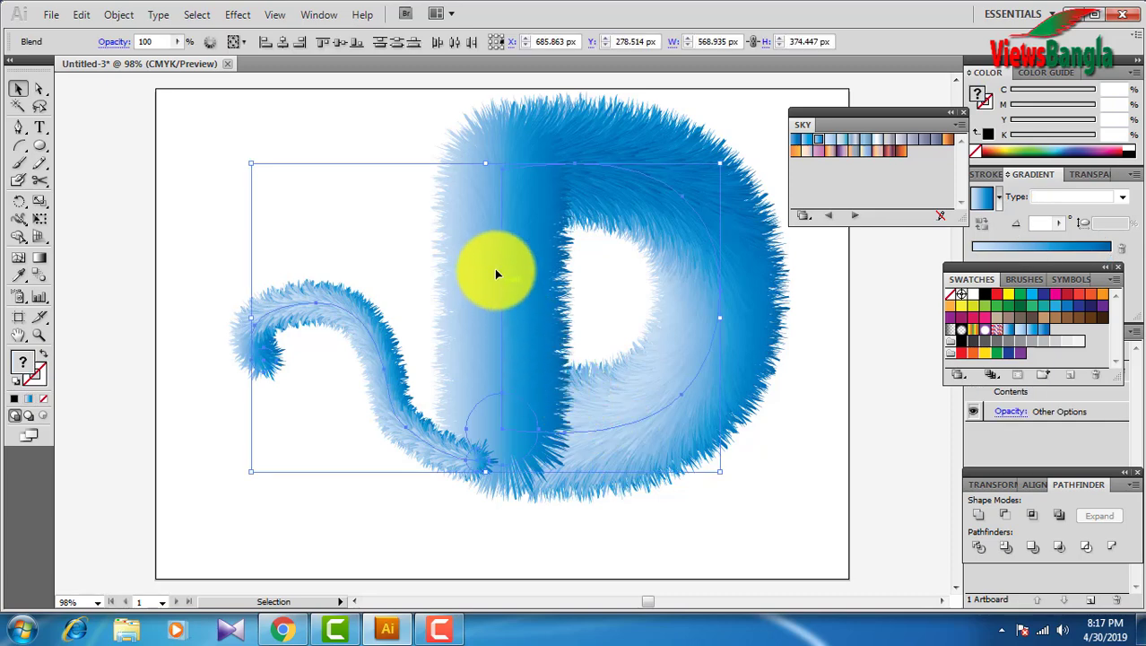
pyautogui.moveTo(521, 235); pyautogui.dragTo(489, 257)
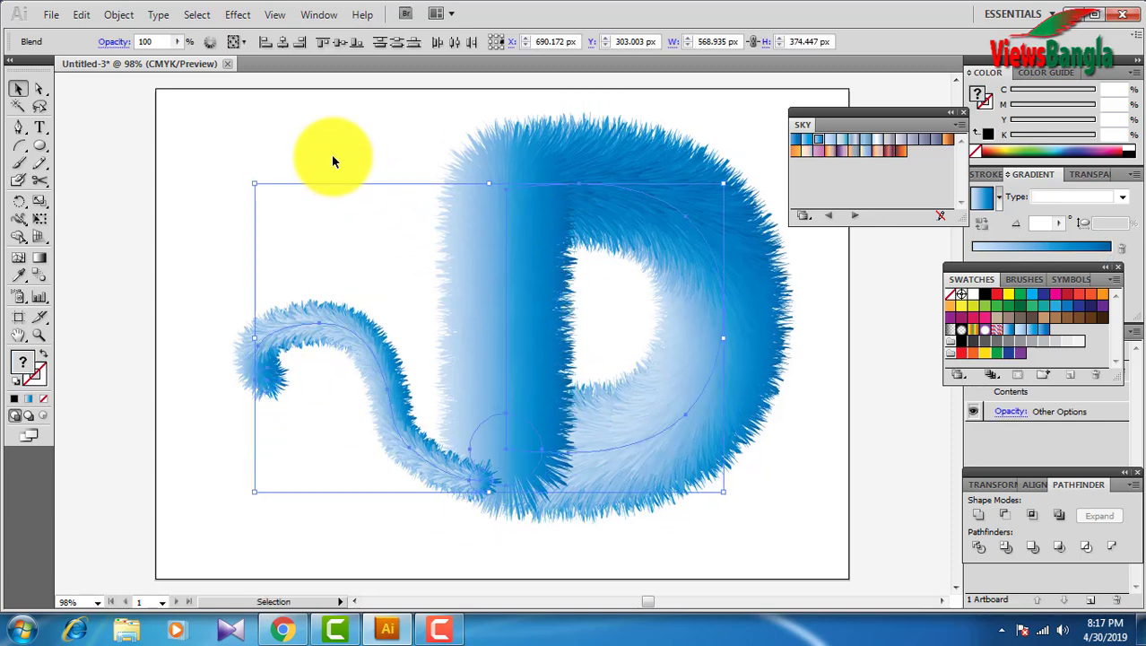
pyautogui.click(296, 150)
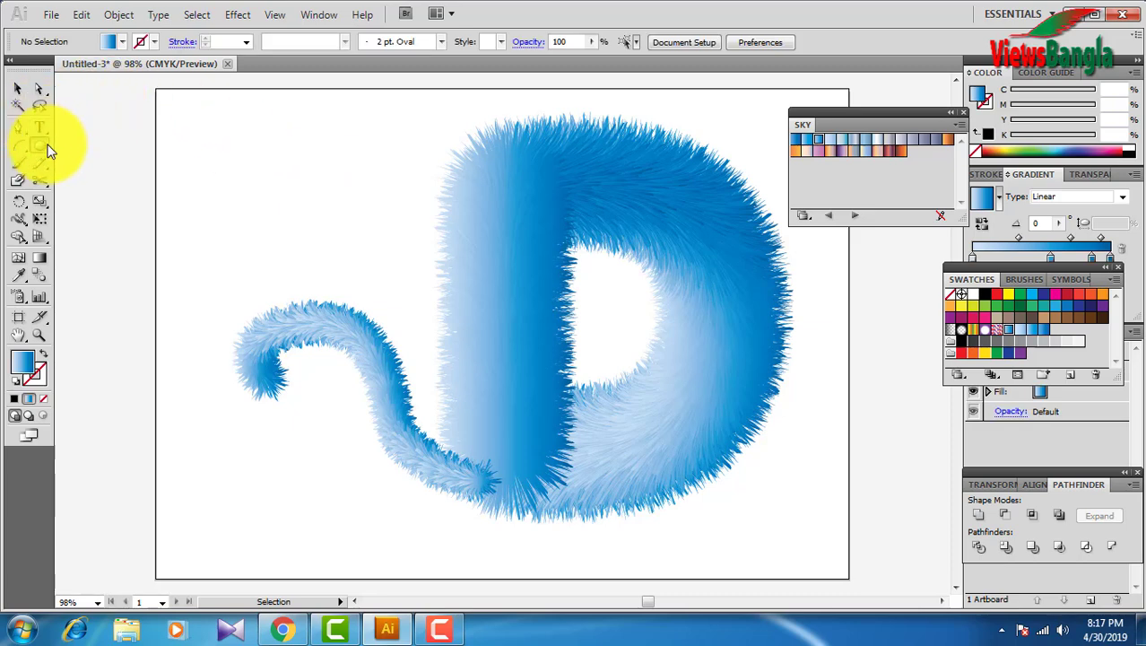
# - Draw a rectangle covering the artboard, about 838 by 595 px, and try Sky gradients on it, settling on the pale blue-white one
pyautogui.moveTo(39, 145); pyautogui.dragTo(79, 147)
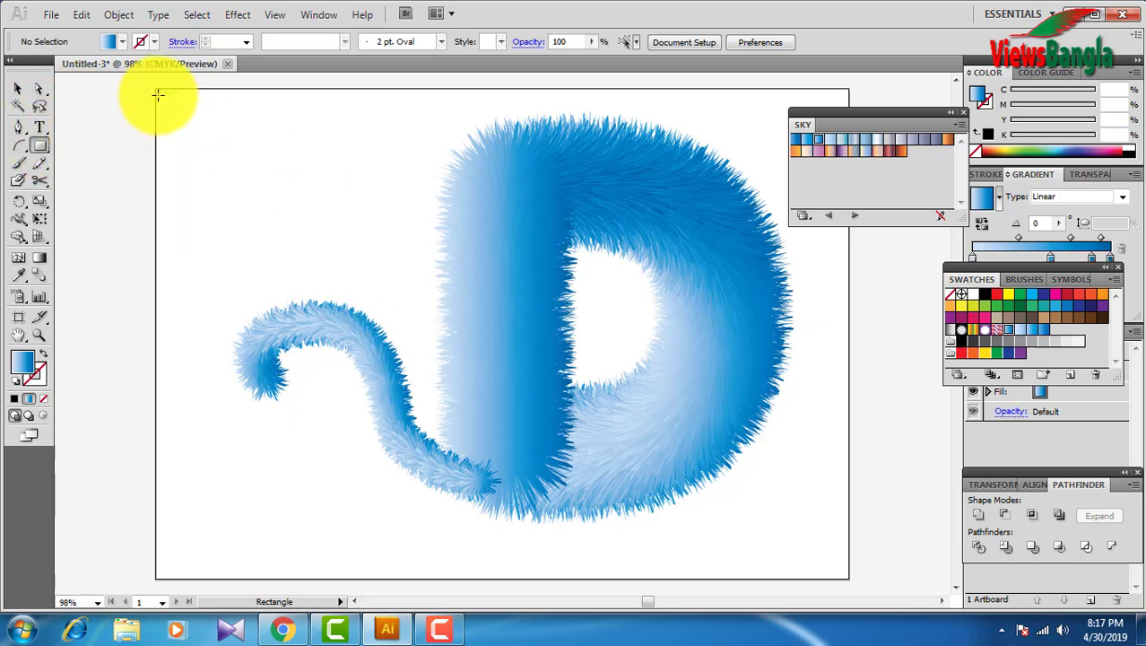
pyautogui.moveTo(157, 94); pyautogui.dragTo(849, 579)
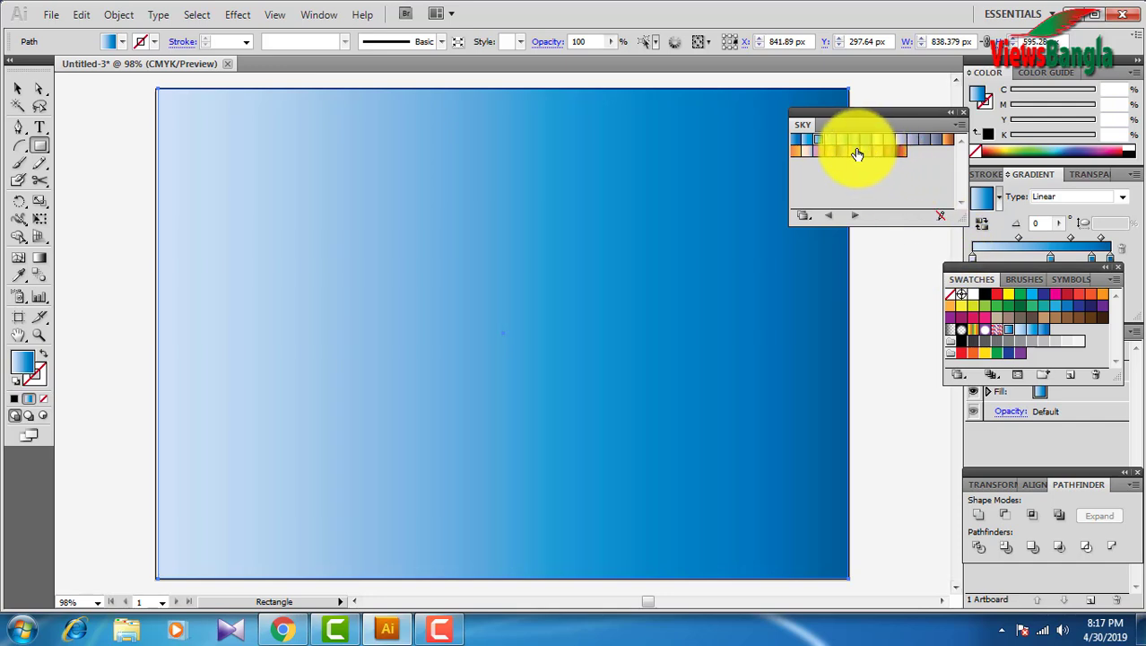
pyautogui.click(804, 157)
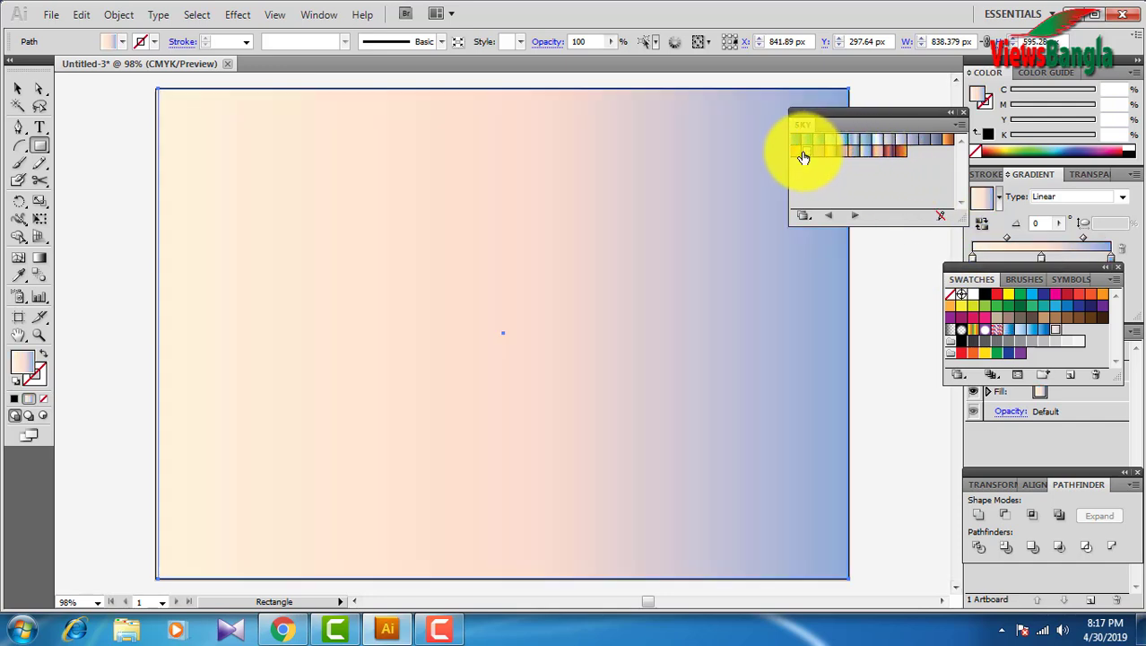
pyautogui.click(901, 154)
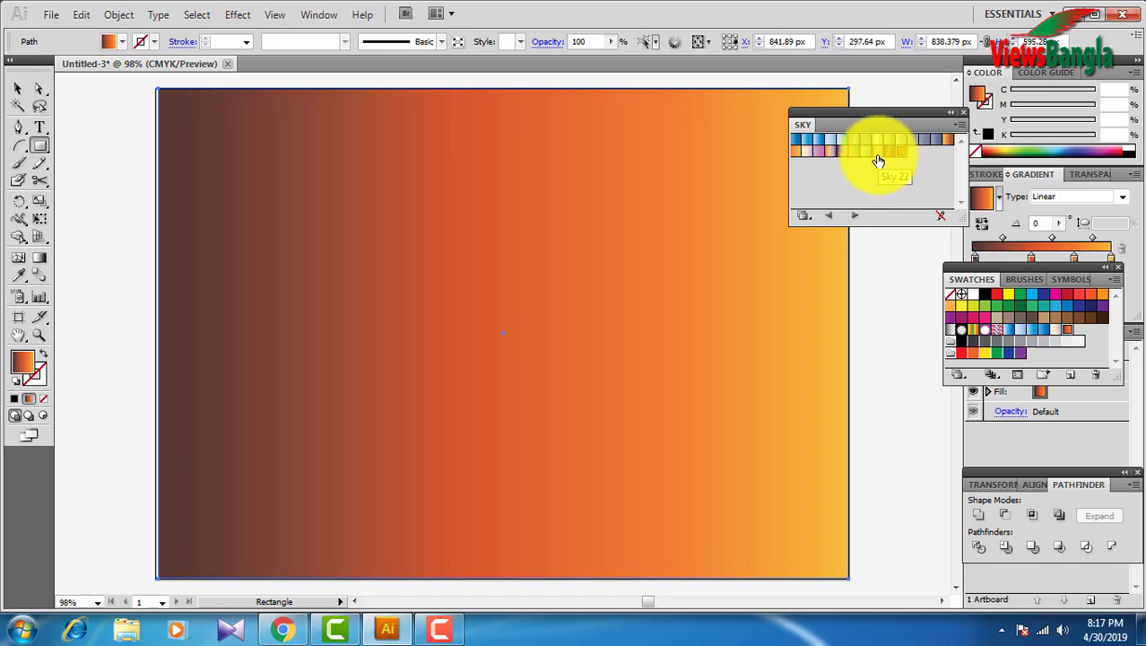
pyautogui.click(865, 155)
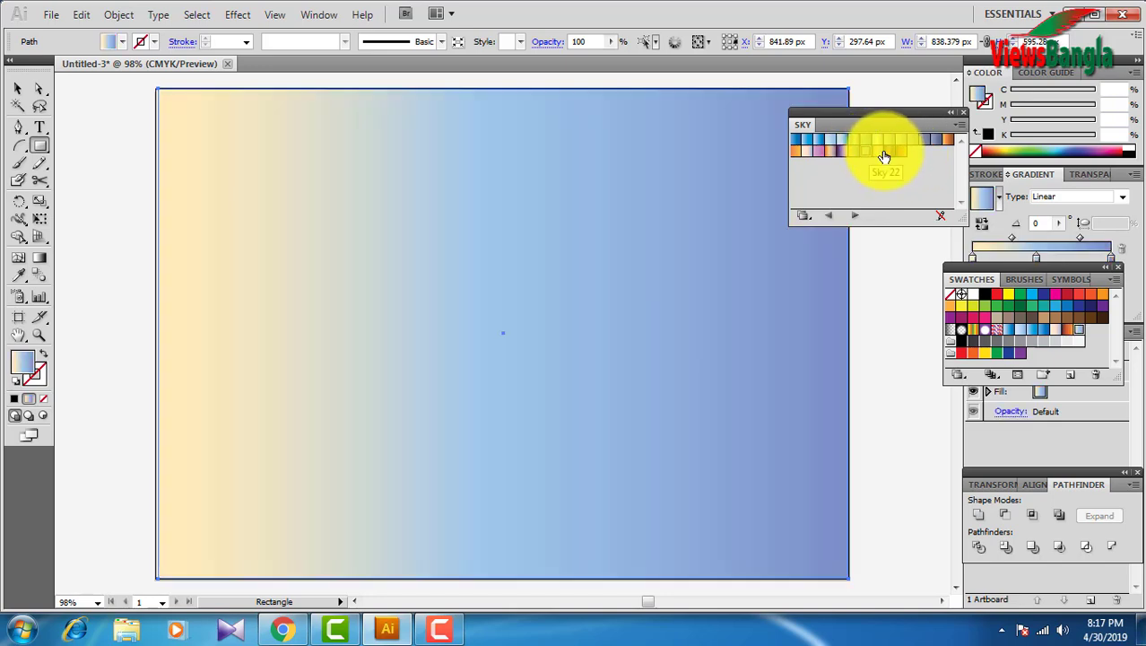
pyautogui.click(902, 154)
pyautogui.click(879, 147)
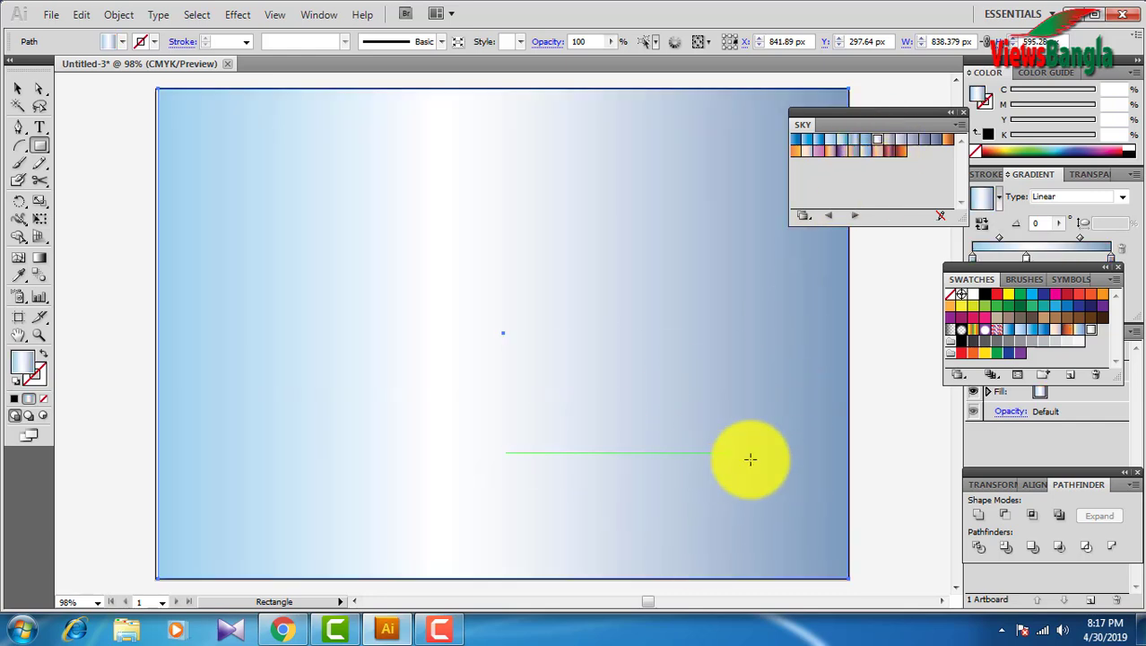
# - Send the gradient background rectangle to the back, behind the furry letter and curve
pyautogui.rightClick(706, 528)
pyautogui.moveTo(870, 503)
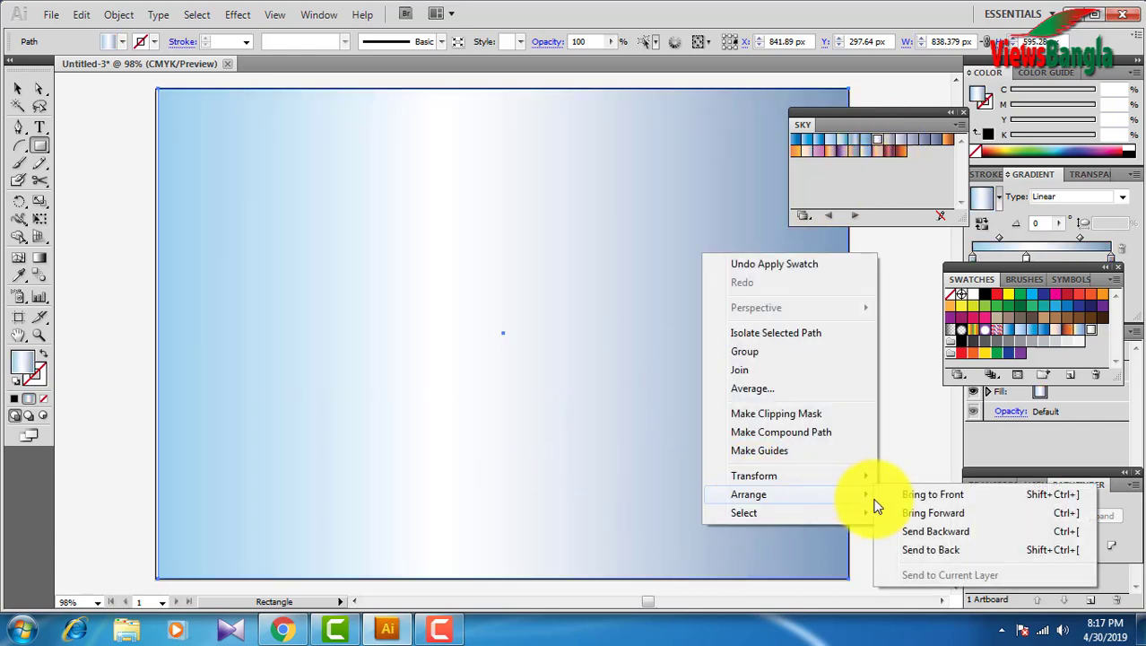
pyautogui.click(935, 550)
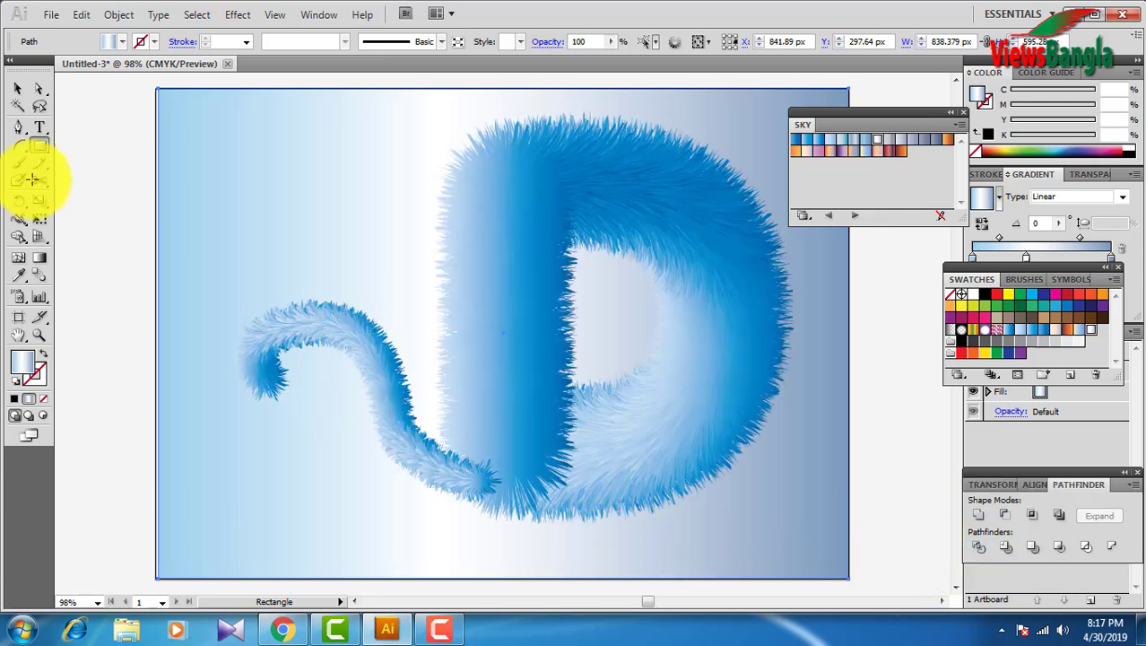
# - Send the furry curve to the back of the stacking order to place it behind the letter D
pyautogui.click(18, 89)
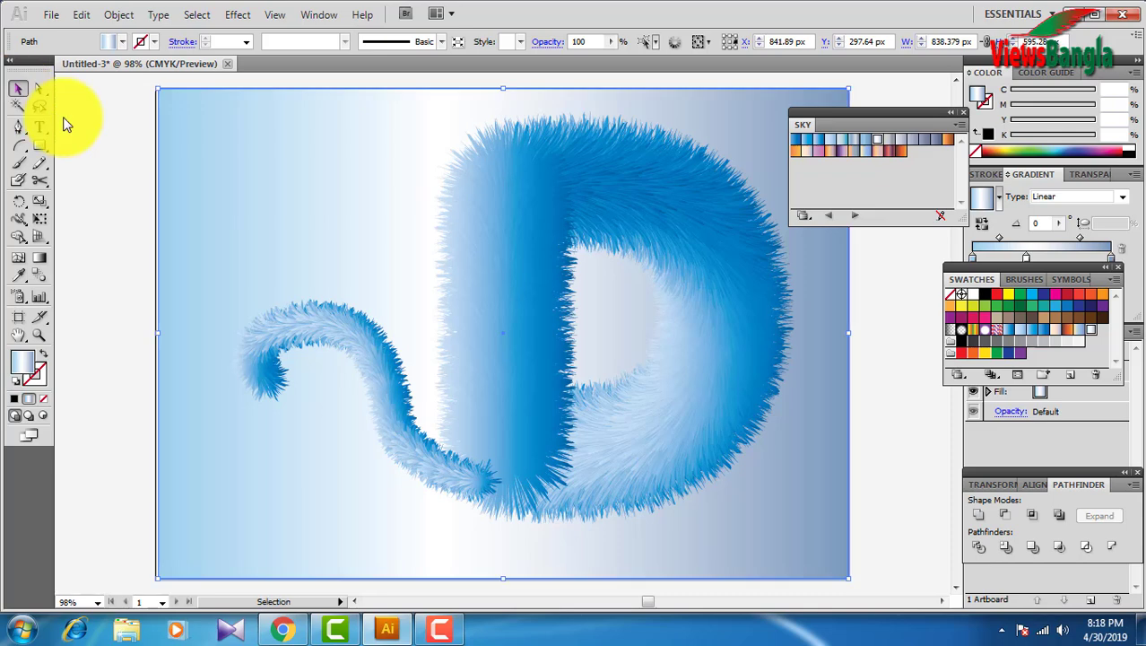
pyautogui.click(382, 363)
pyautogui.rightClick(382, 363)
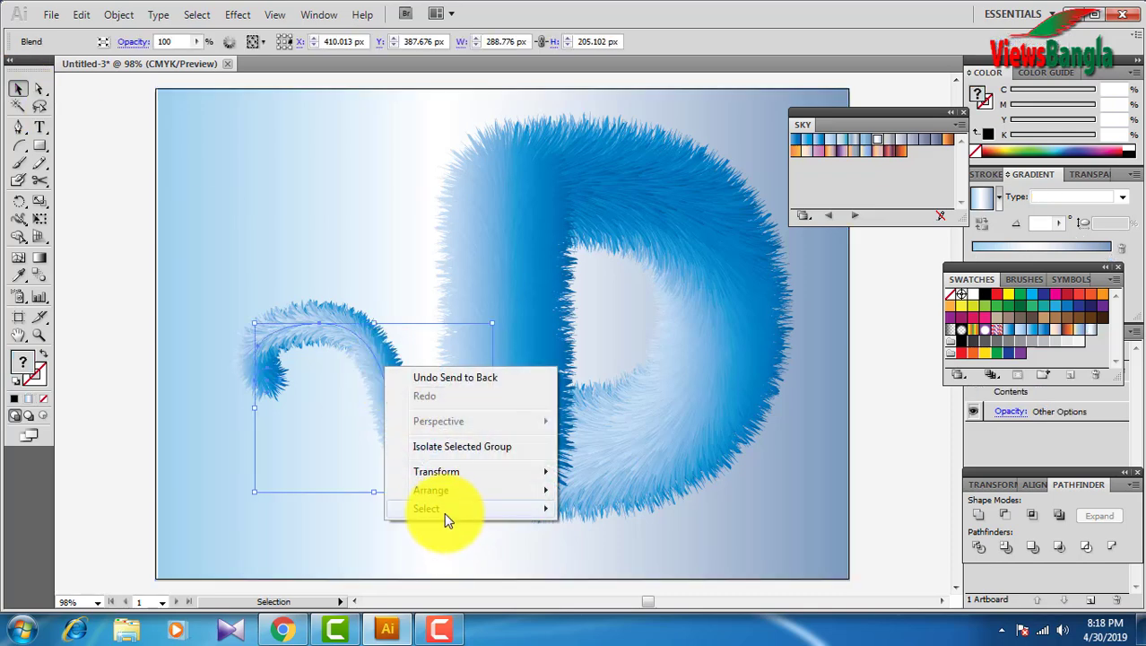
pyautogui.moveTo(451, 490)
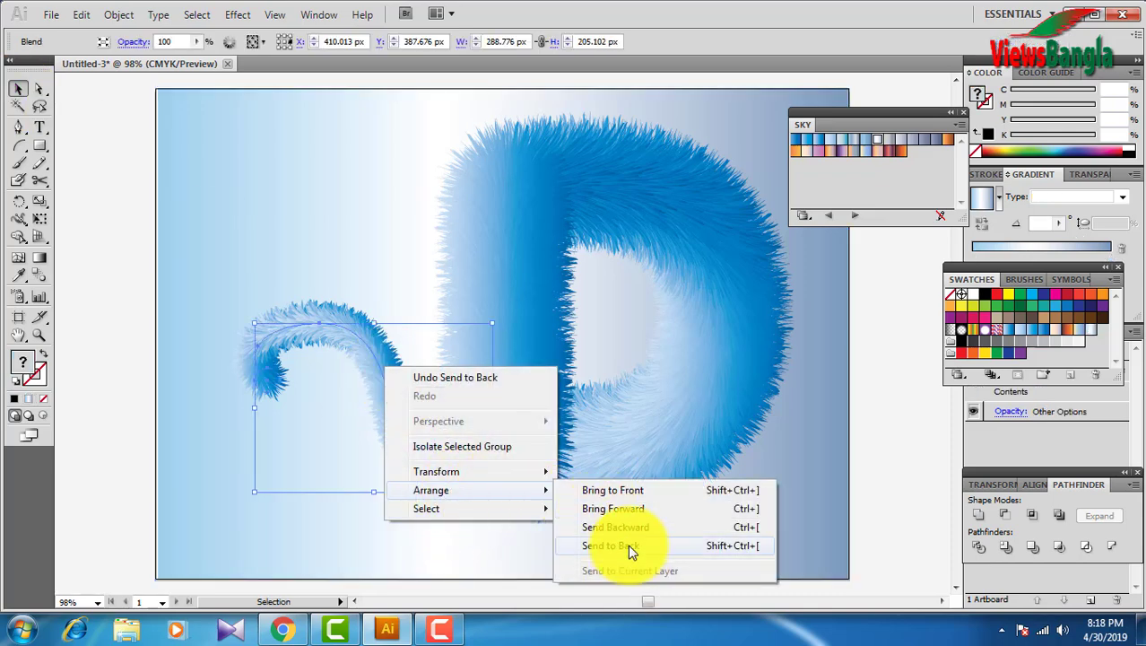
pyautogui.click(625, 545)
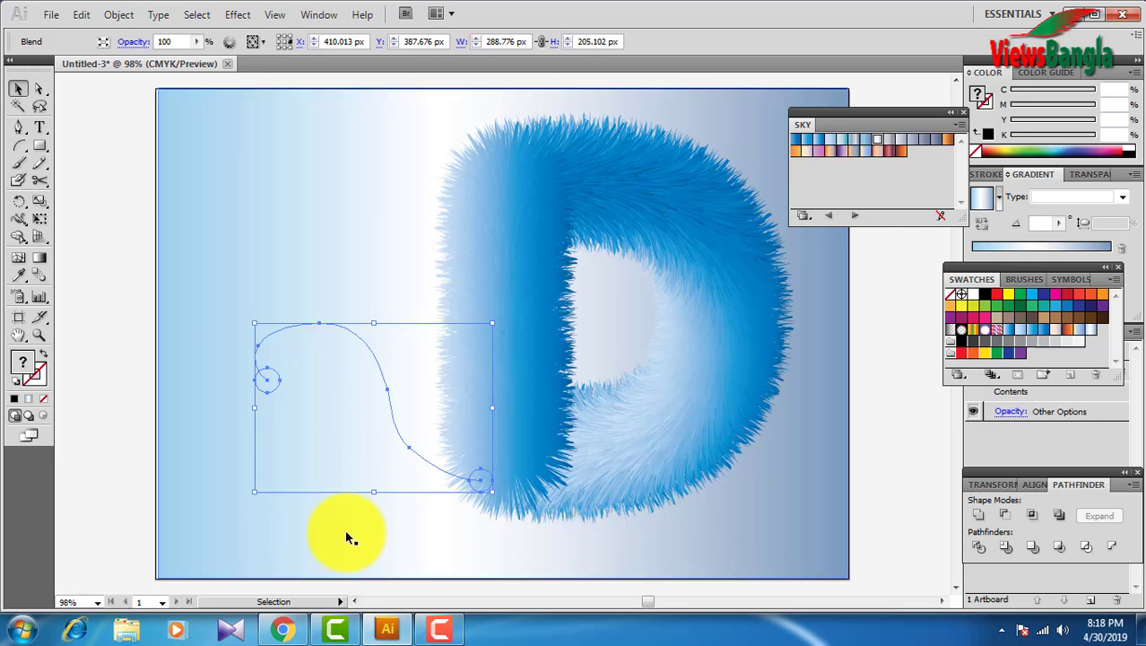
# - Send the background rectangle to the back again, behind the furry curve
pyautogui.click(314, 545)
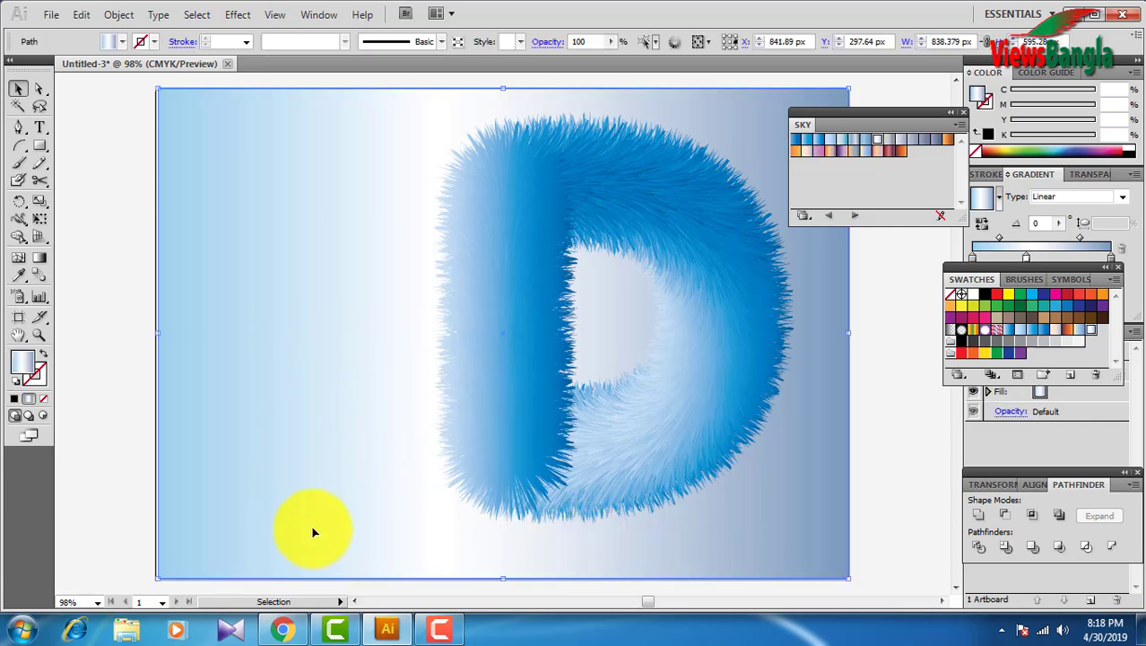
pyautogui.rightClick(312, 530)
pyautogui.moveTo(404, 498)
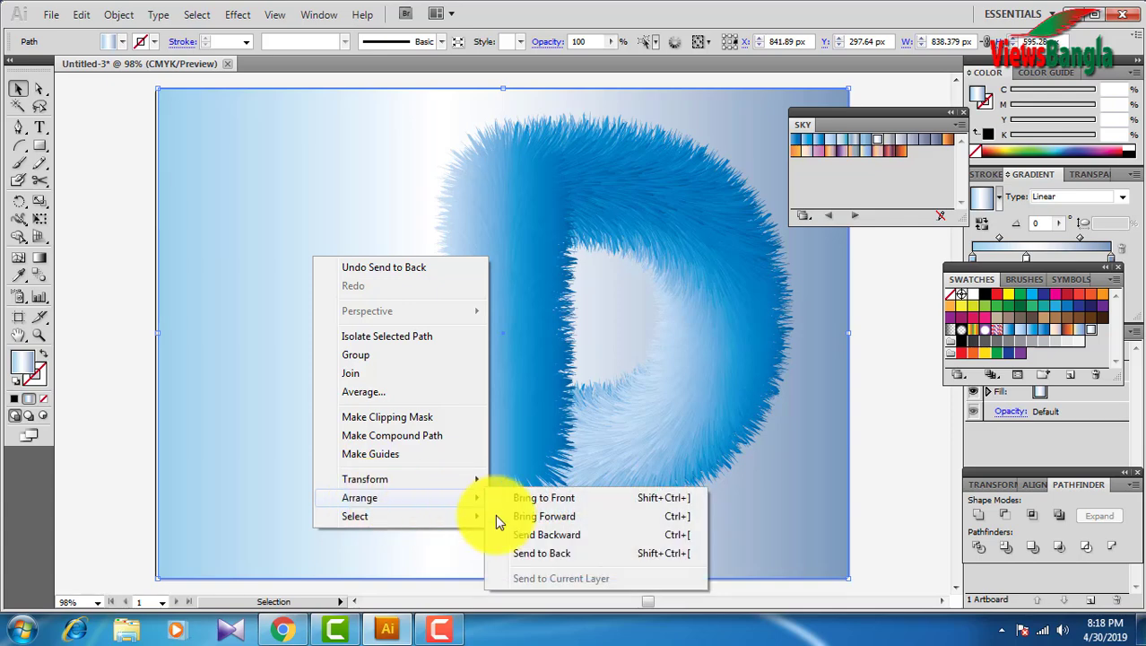
pyautogui.click(515, 554)
pyautogui.click(417, 445)
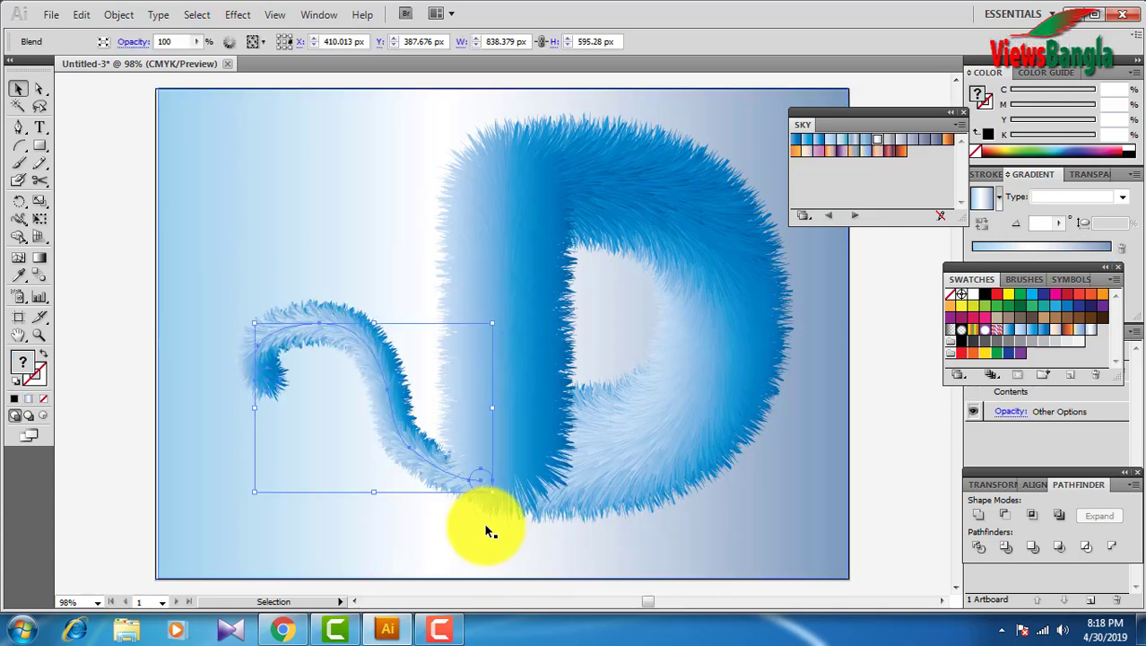
# - Try solid green fills on the background rectangle, ending with the C=75 M=0 Y=75 K=0 swatch
pyautogui.click(646, 536)
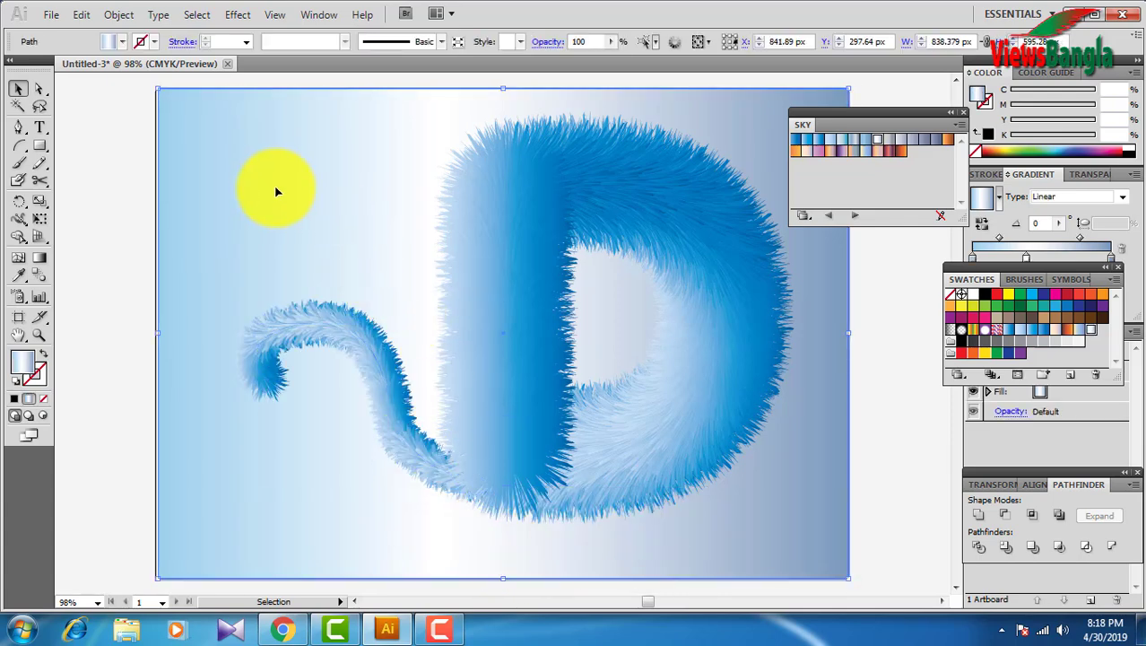
pyautogui.click(997, 354)
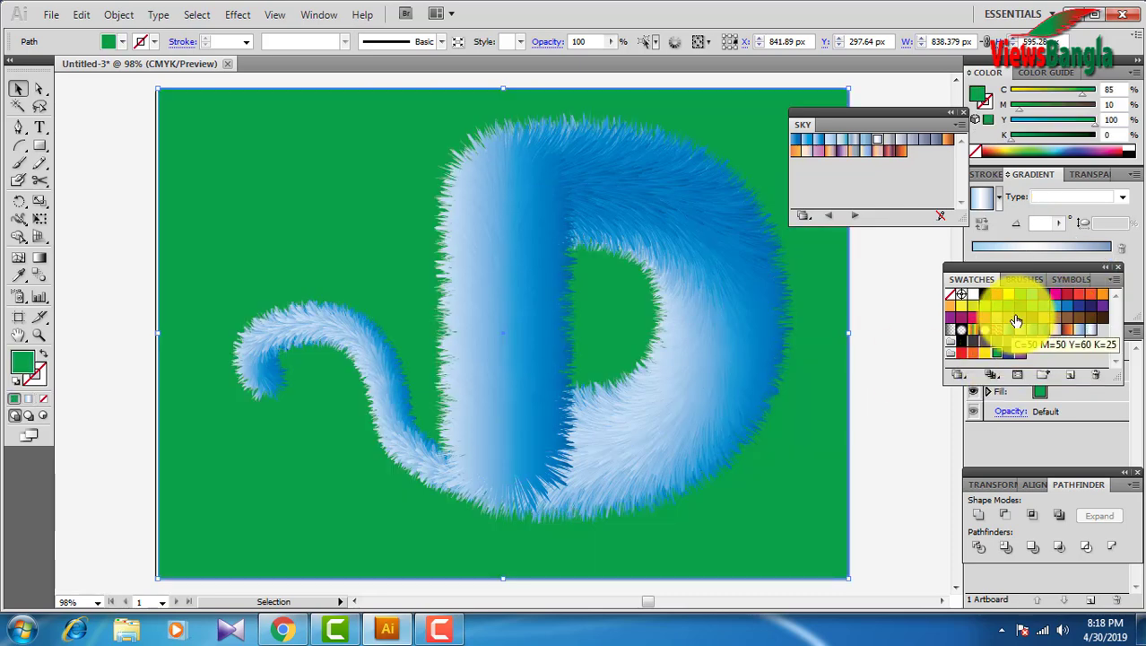
pyautogui.click(1025, 312)
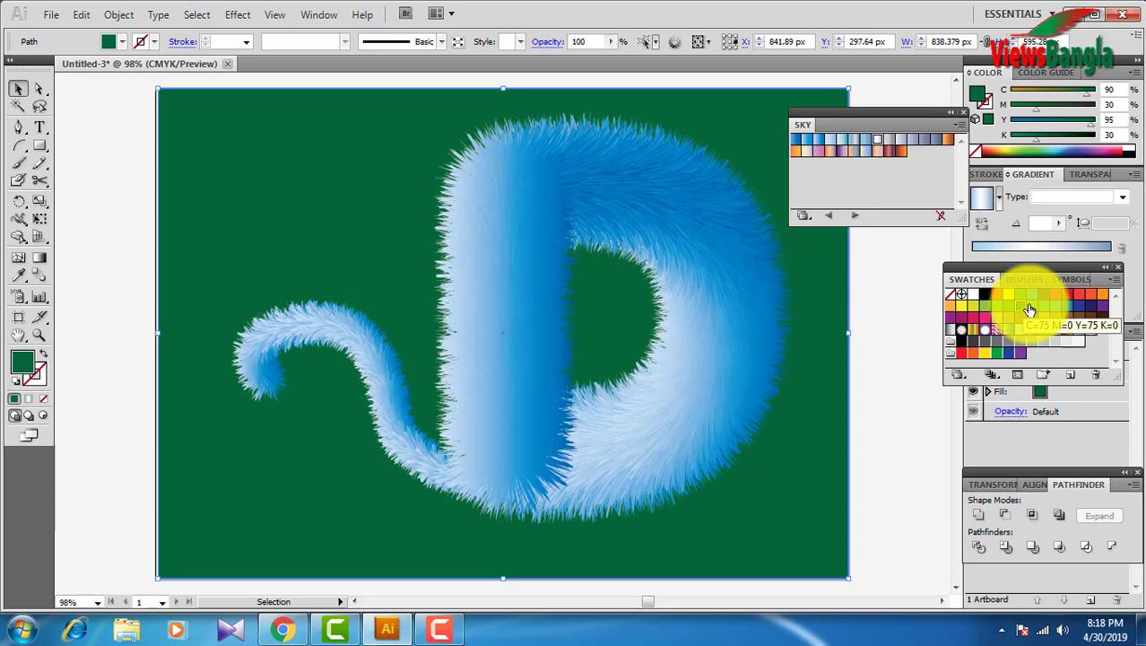
pyautogui.click(1033, 306)
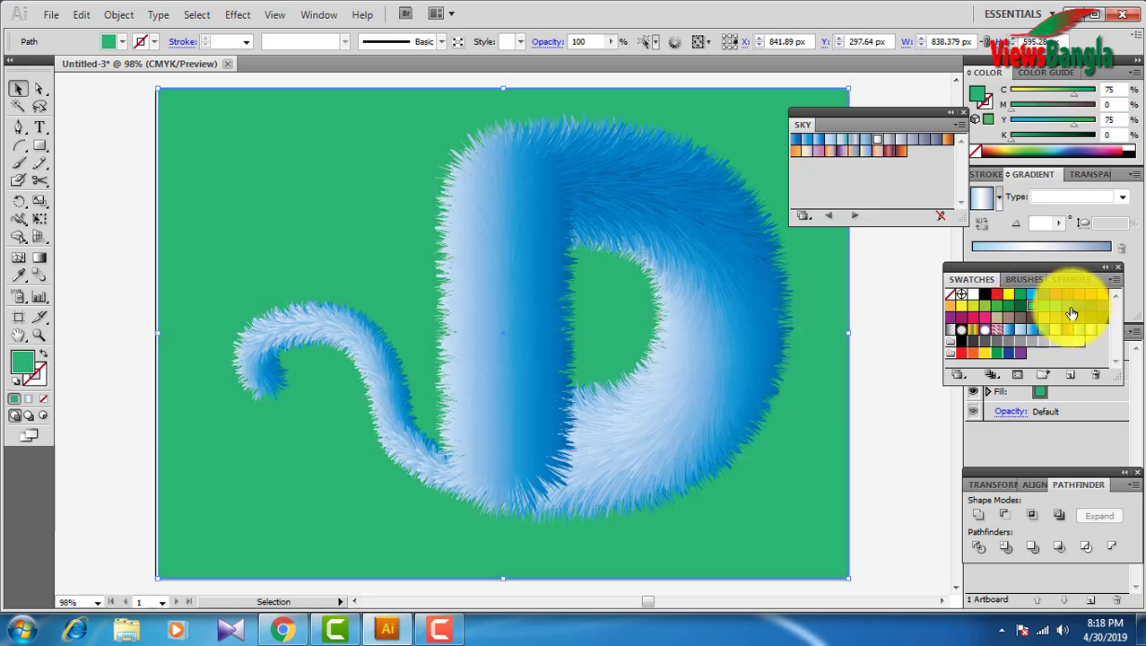
# - Try the C=100 M=100 Y=25 K=25 fill on the background rectangle and return it to the C=75 M=0 Y=75 K=0 green
pyautogui.click(1090, 307)
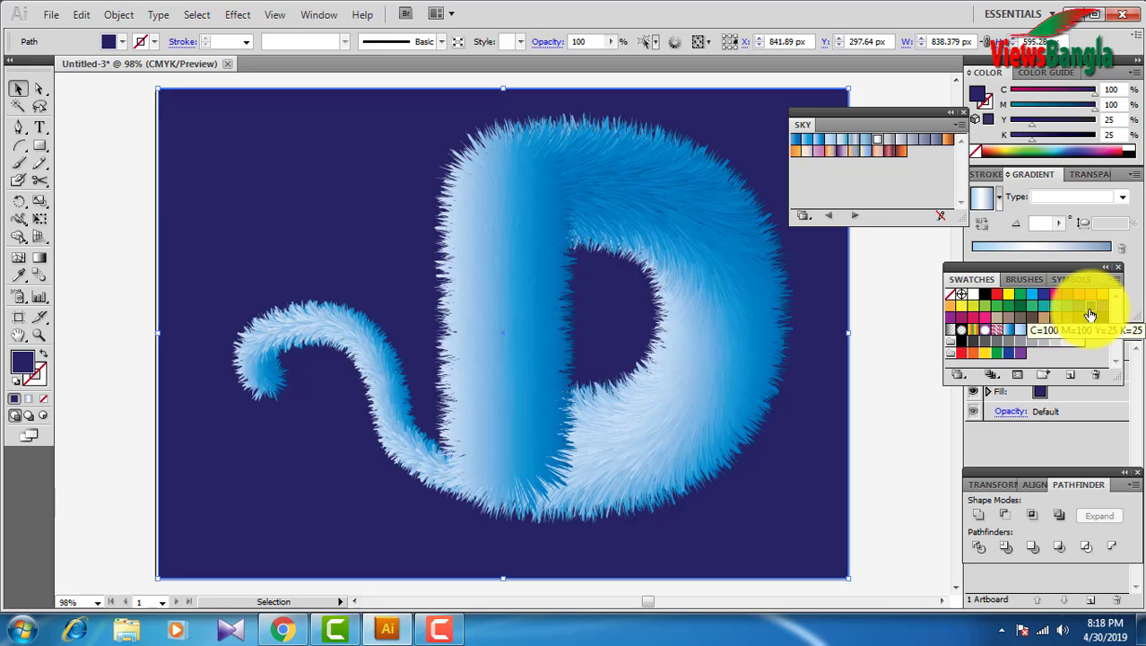
pyautogui.click(1035, 317)
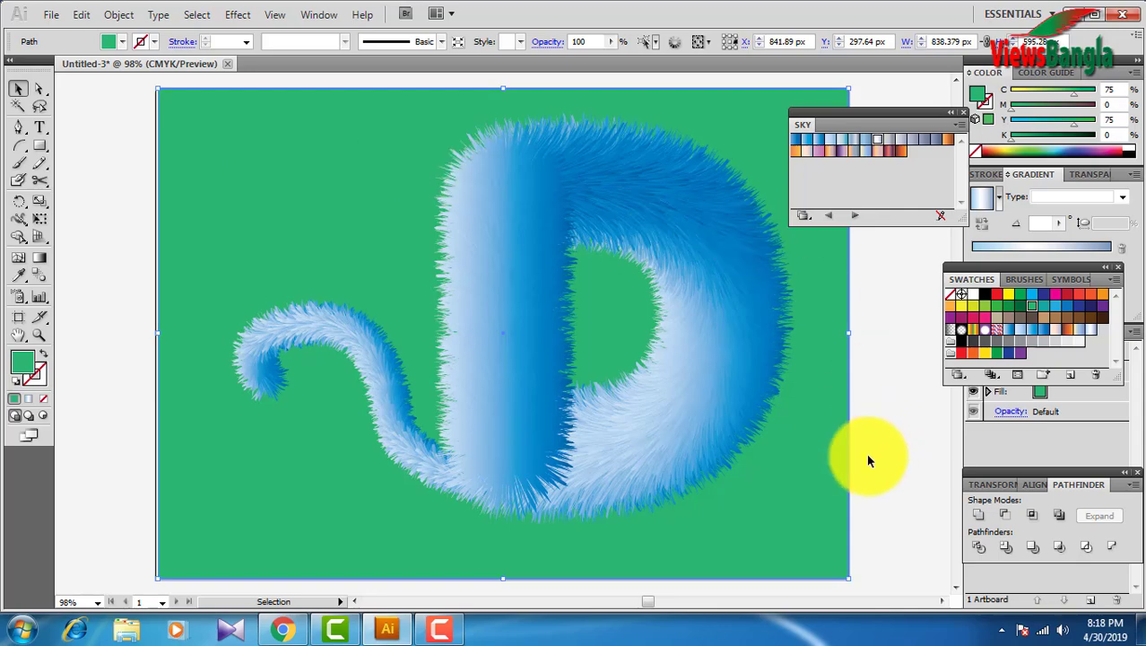
# - Open the gradient swatch libraries and try Neutrals and Brights fills on the background rectangle, ending with the orange Brights gradient
pyautogui.click(1116, 280)
pyautogui.moveTo(967, 563)
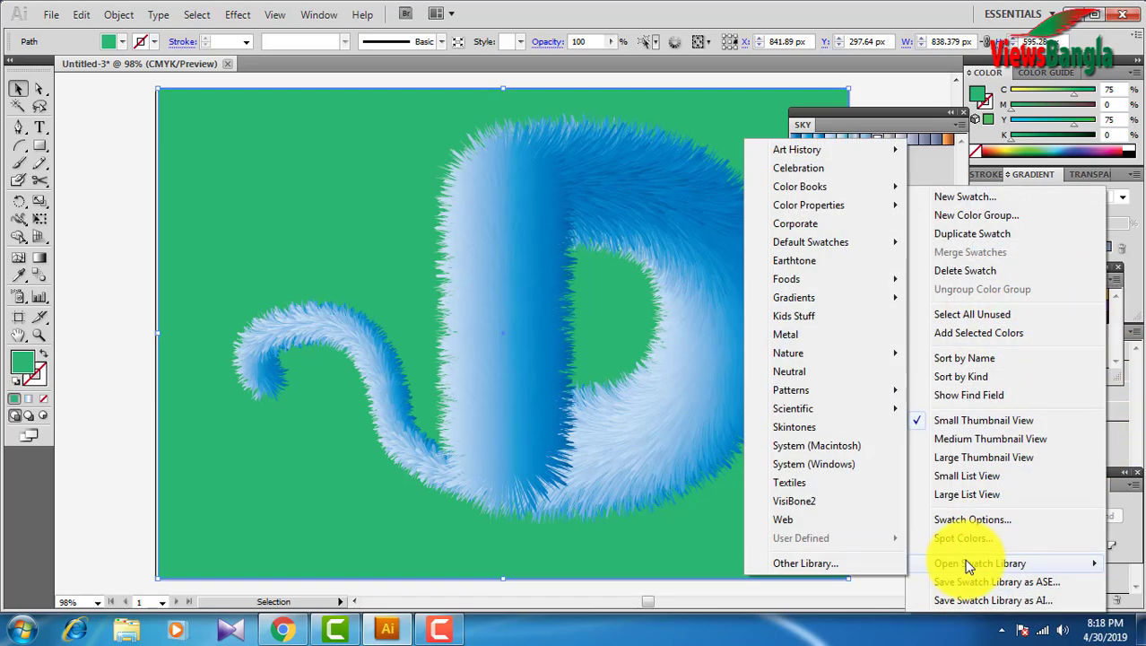
pyautogui.moveTo(825, 296)
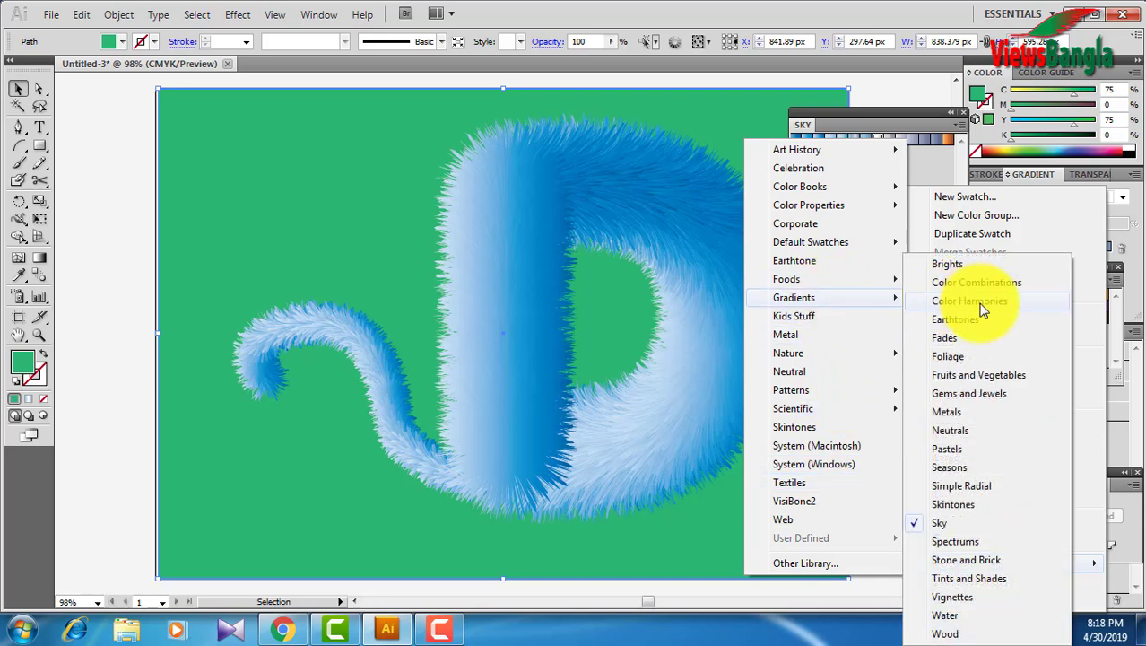
pyautogui.click(956, 433)
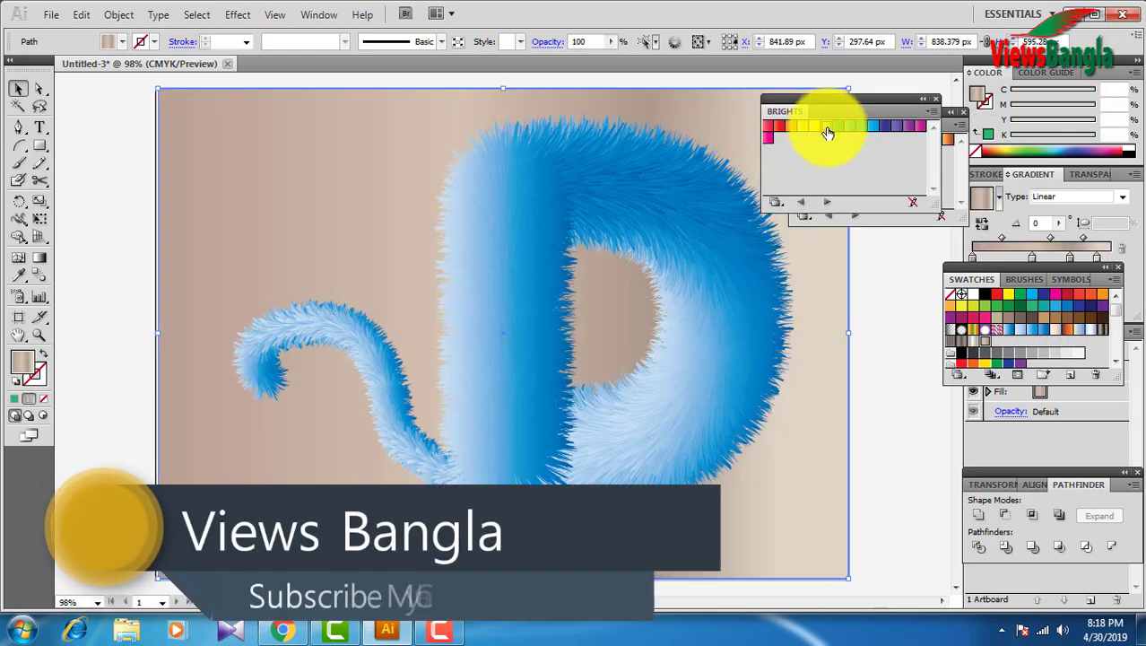
pyautogui.click(827, 132)
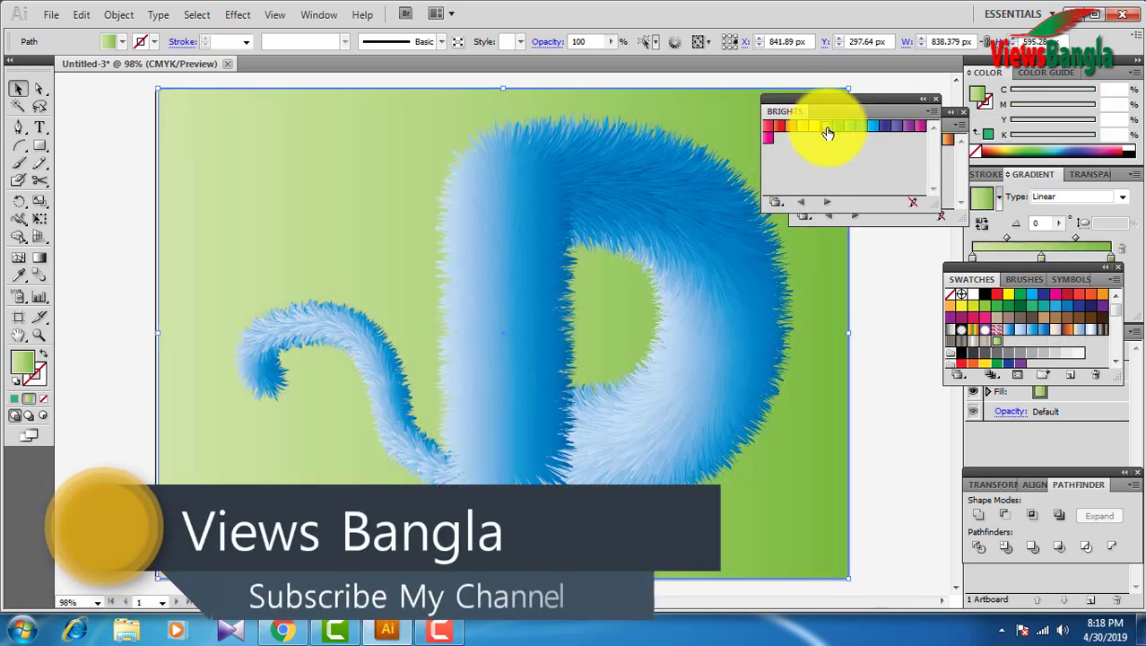
pyautogui.click(843, 132)
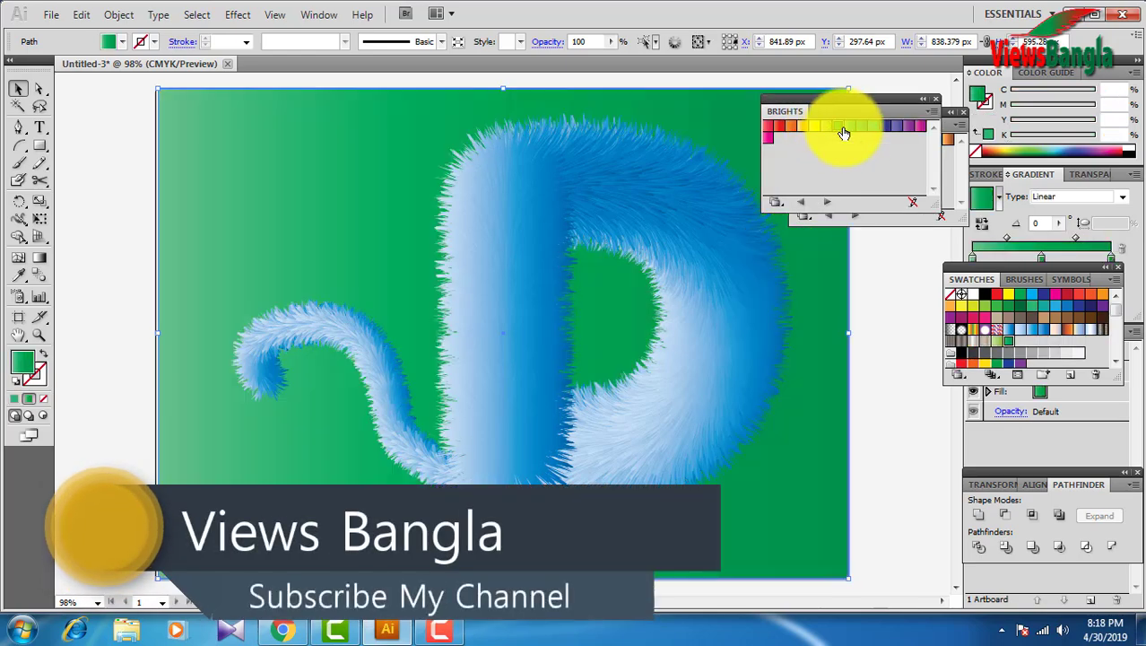
pyautogui.click(854, 131)
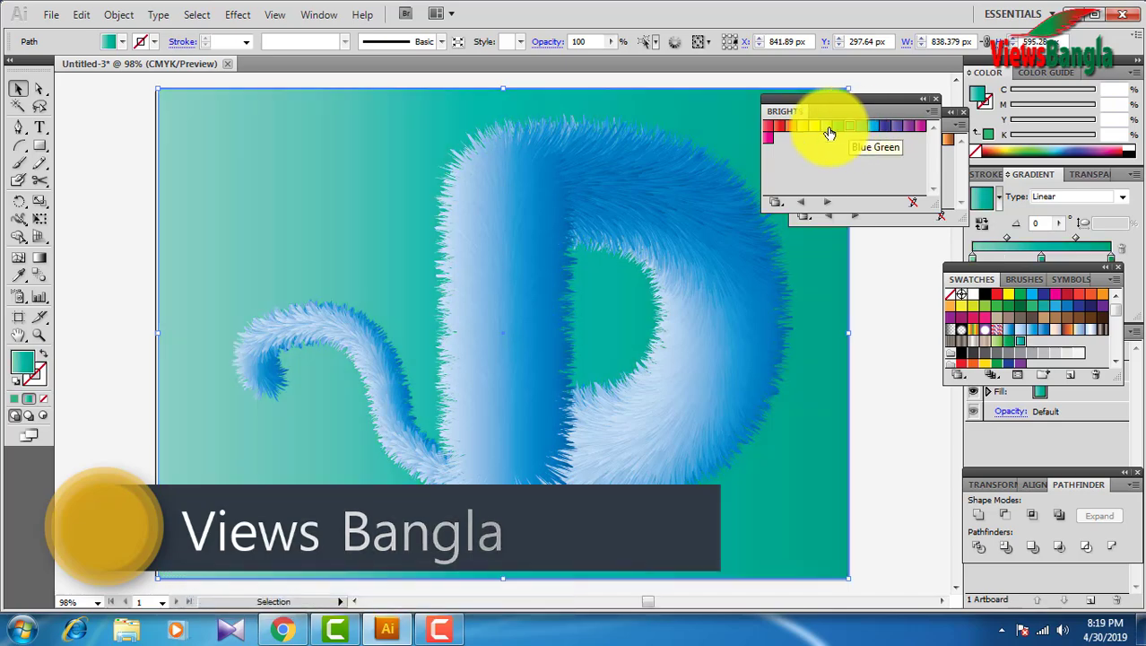
pyautogui.click(790, 131)
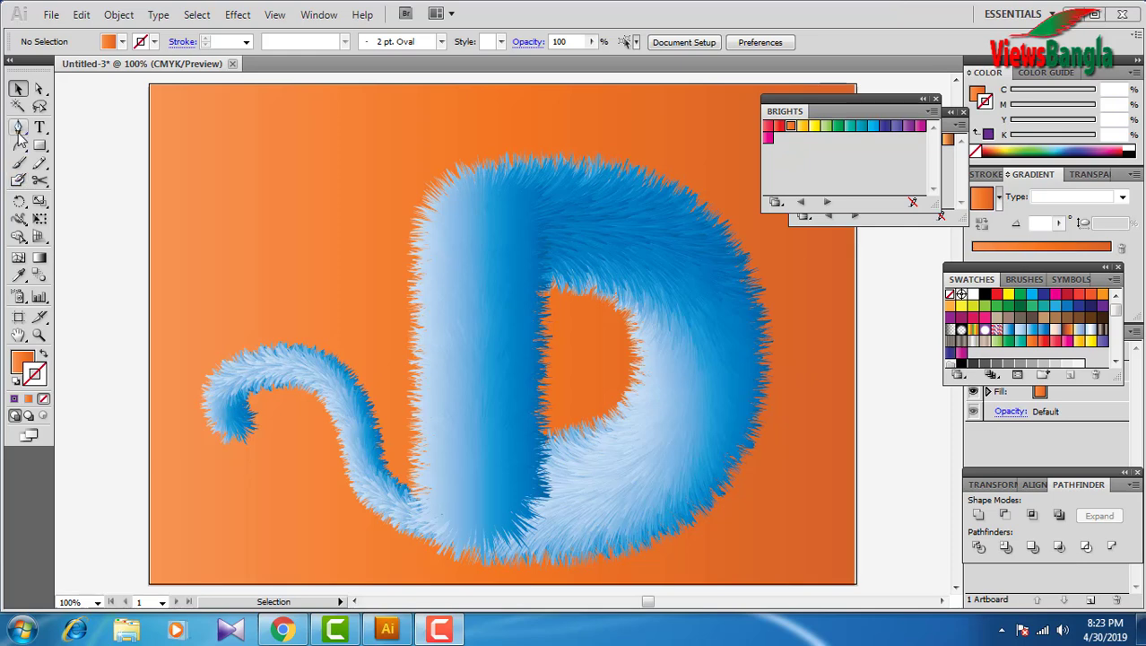
pyautogui.click(19, 129)
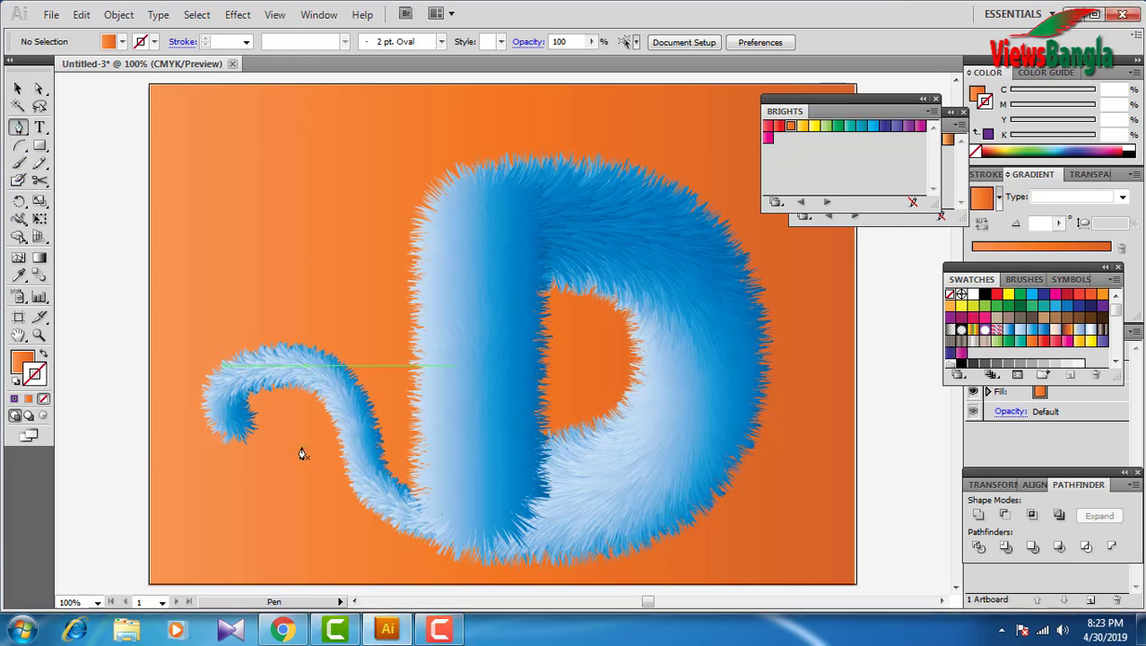
pyautogui.click(283, 123)
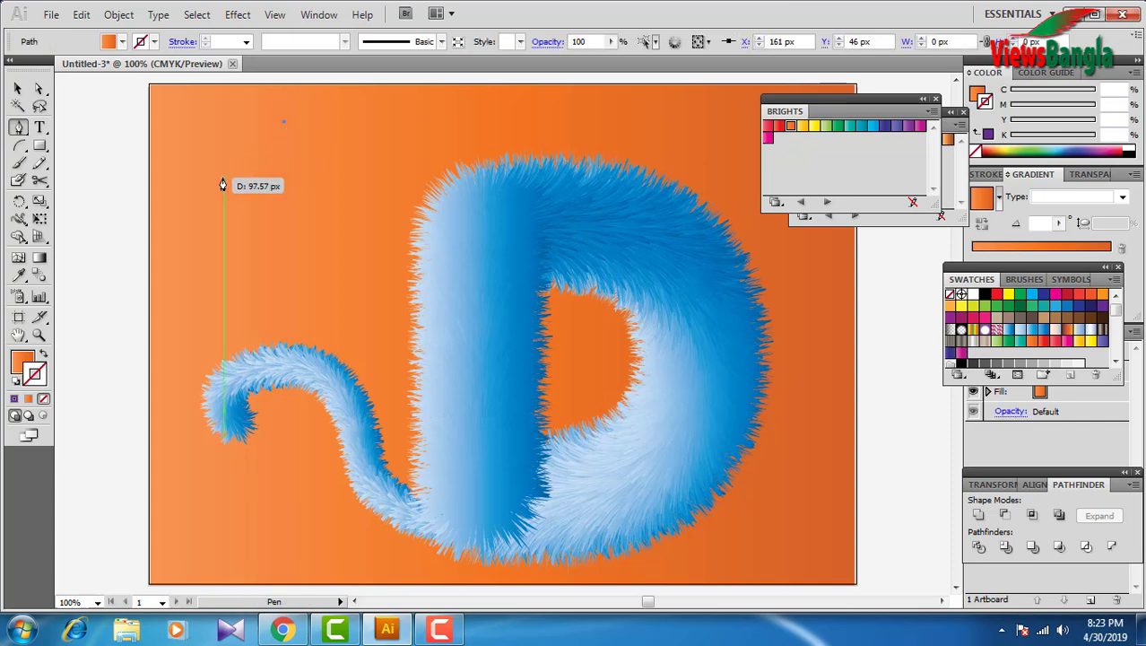
pyautogui.click(222, 178)
pyautogui.hotkey('ctrl', 'z')
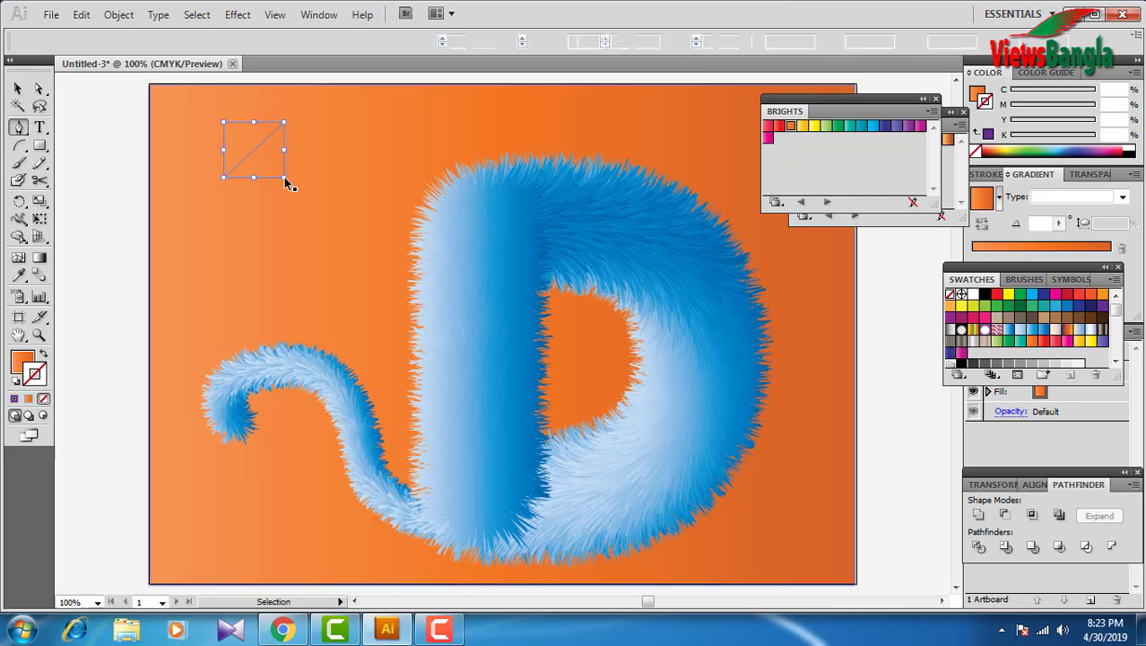
pyautogui.hotkey('ctrl', 'z')
# - Draw an open V-shaped Pen path about 65 by 50 px above the furry curve, with no fill and a black stroke
pyautogui.click(284, 122)
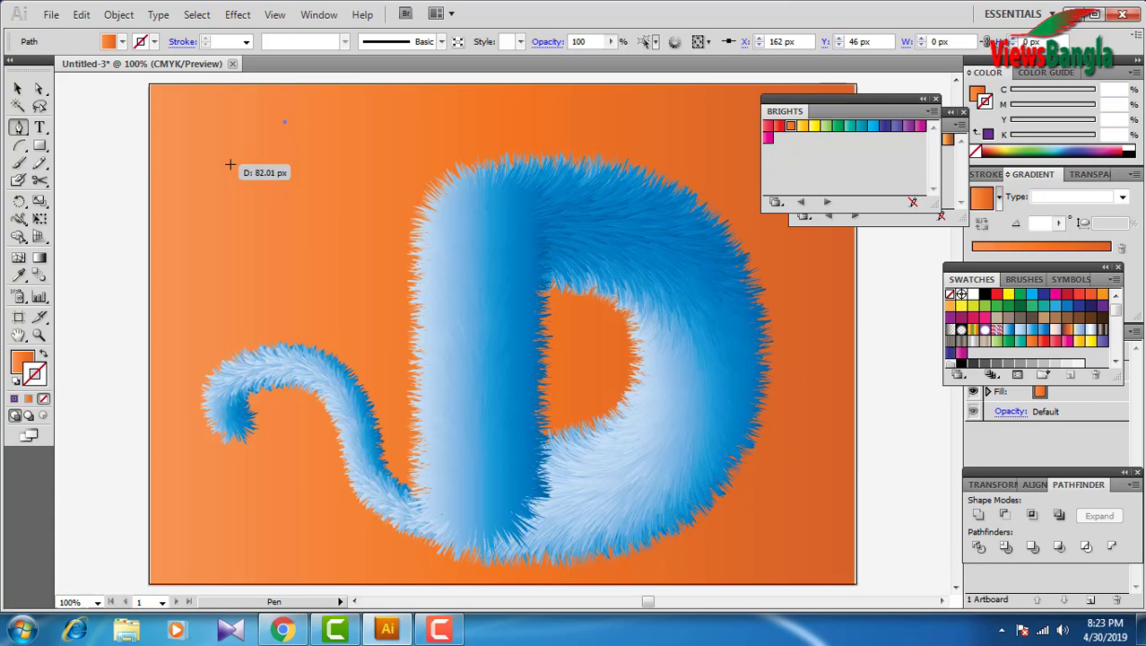
pyautogui.click(231, 163)
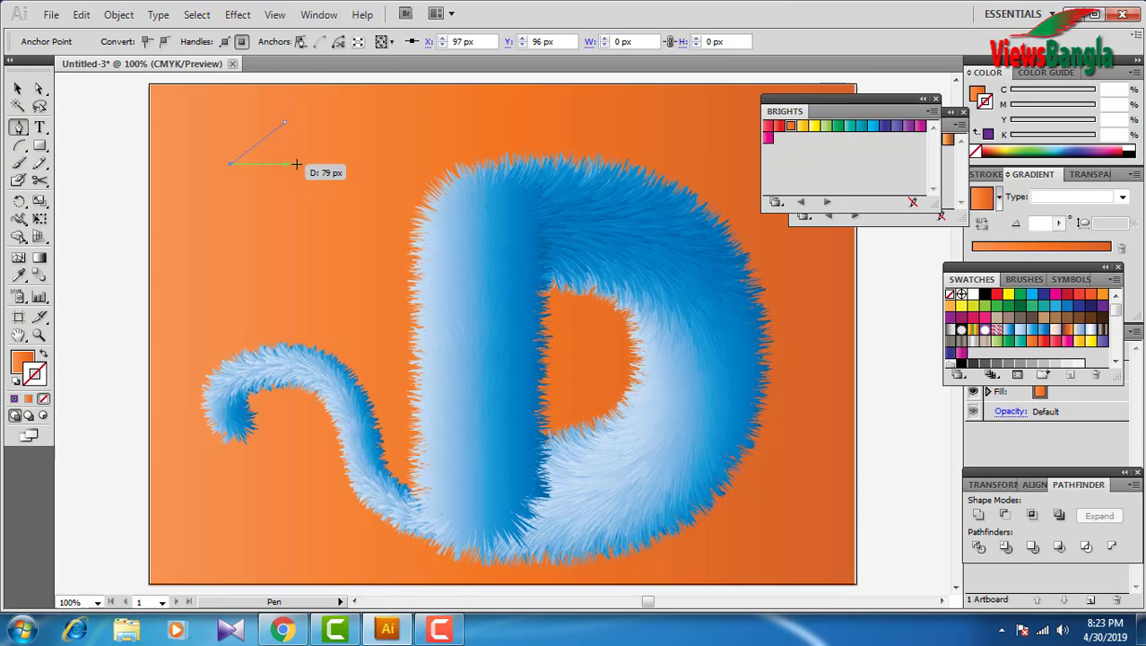
pyautogui.click(286, 164)
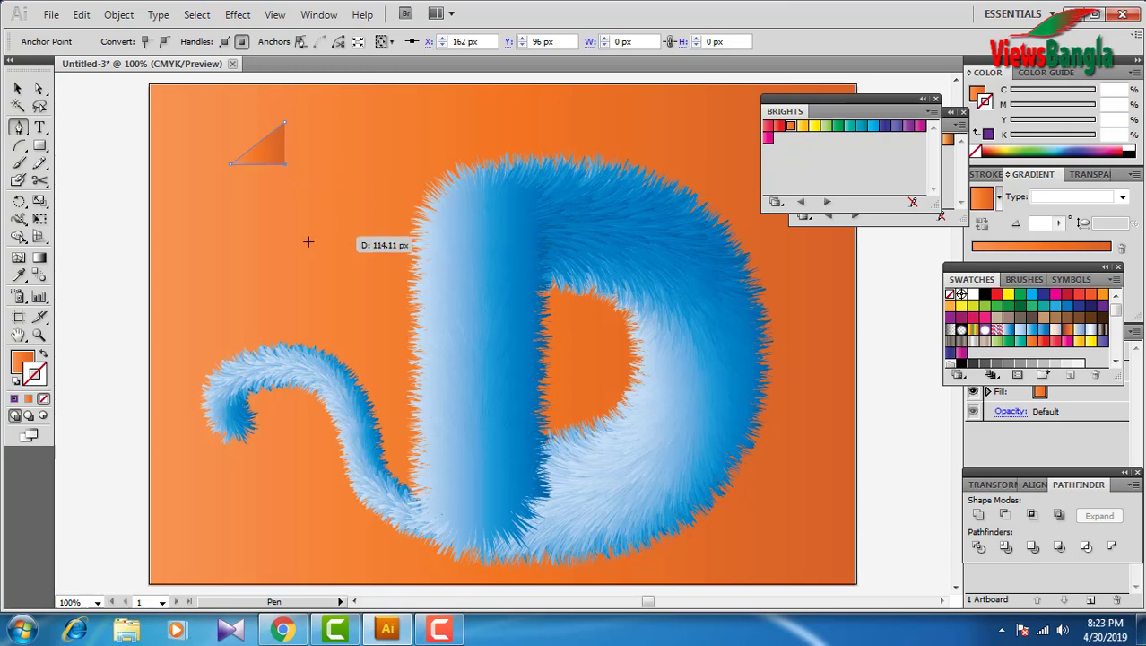
pyautogui.click(43, 400)
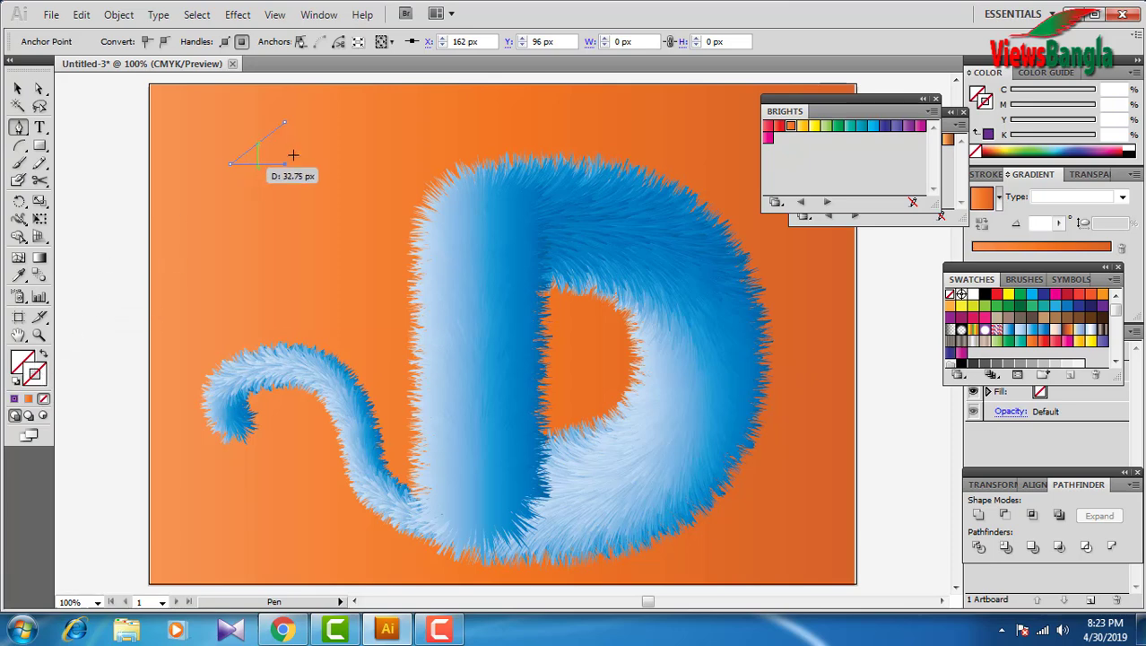
pyautogui.click(1132, 151)
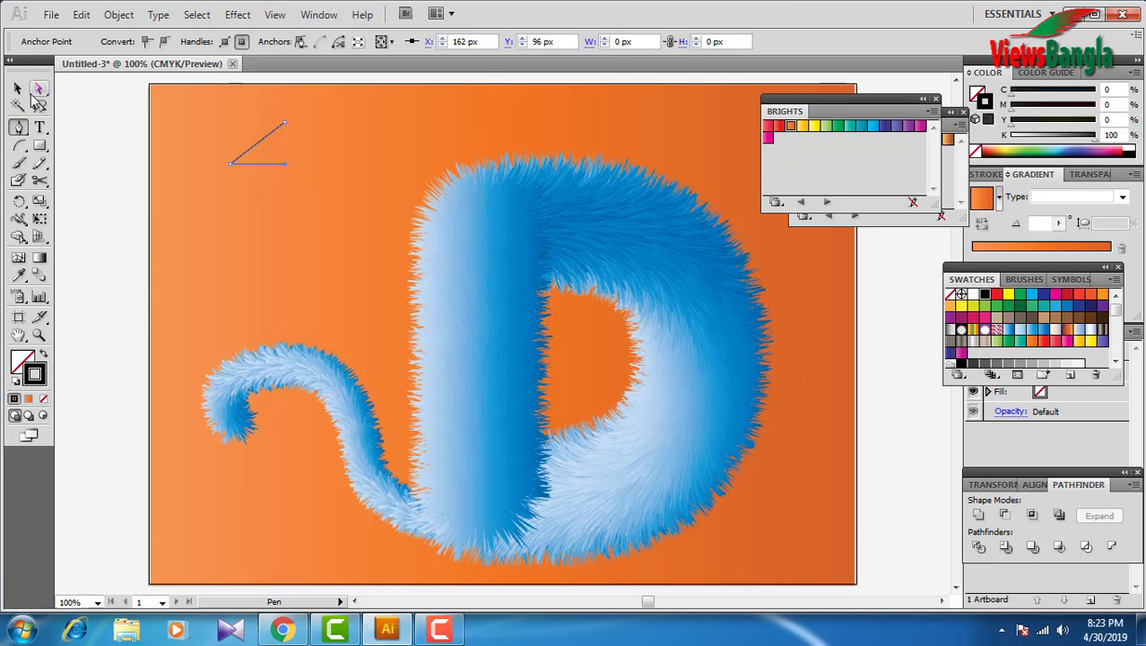
# - Duplicate the furry curve and place the copy above the original, just below the V-shaped path
pyautogui.click(39, 93)
pyautogui.click(18, 89)
pyautogui.click(277, 384)
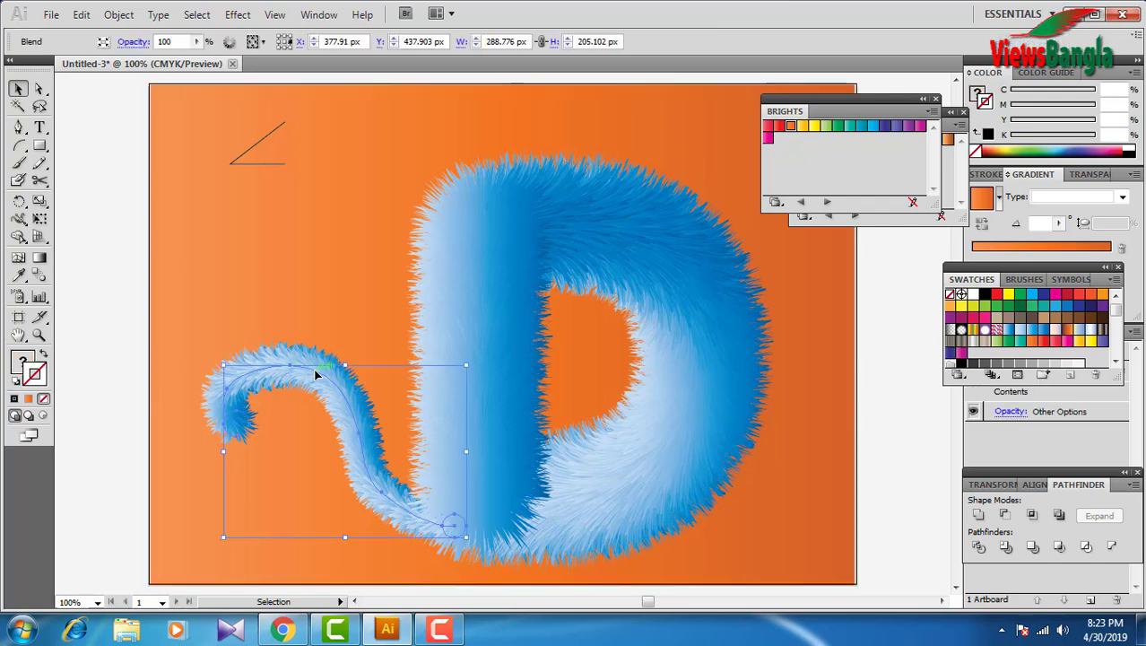
pyautogui.moveTo(316, 367); pyautogui.dragTo(252, 215)
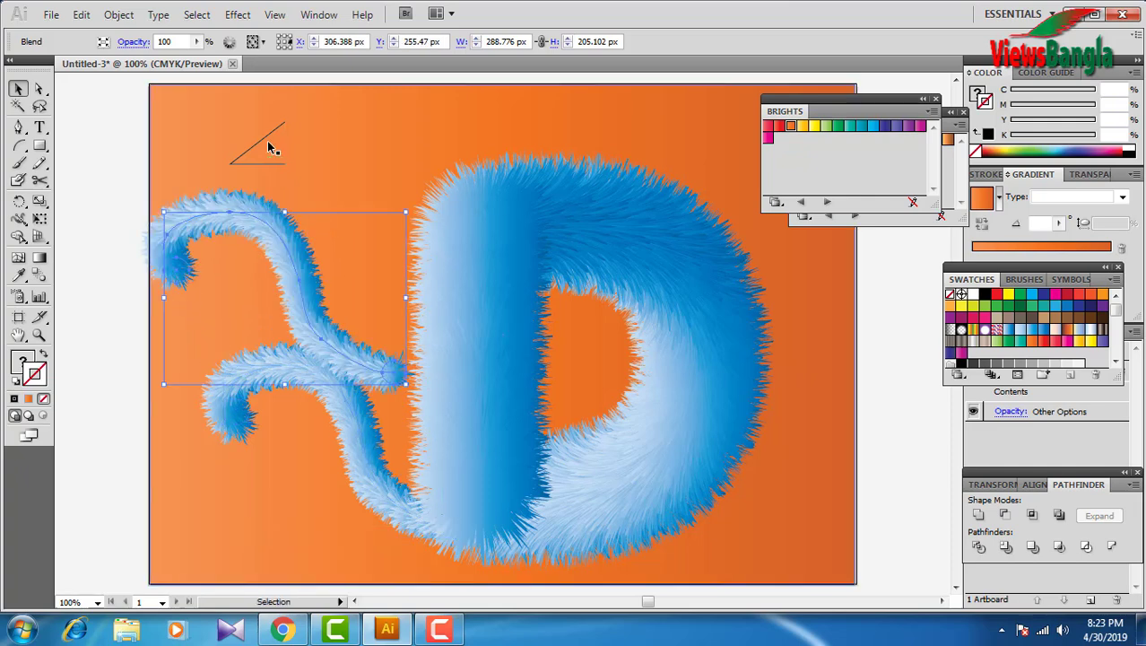
# - Apply Replace Spine to the duplicated furry curve so its blend follows the V-shaped path
pyautogui.click(269, 147)
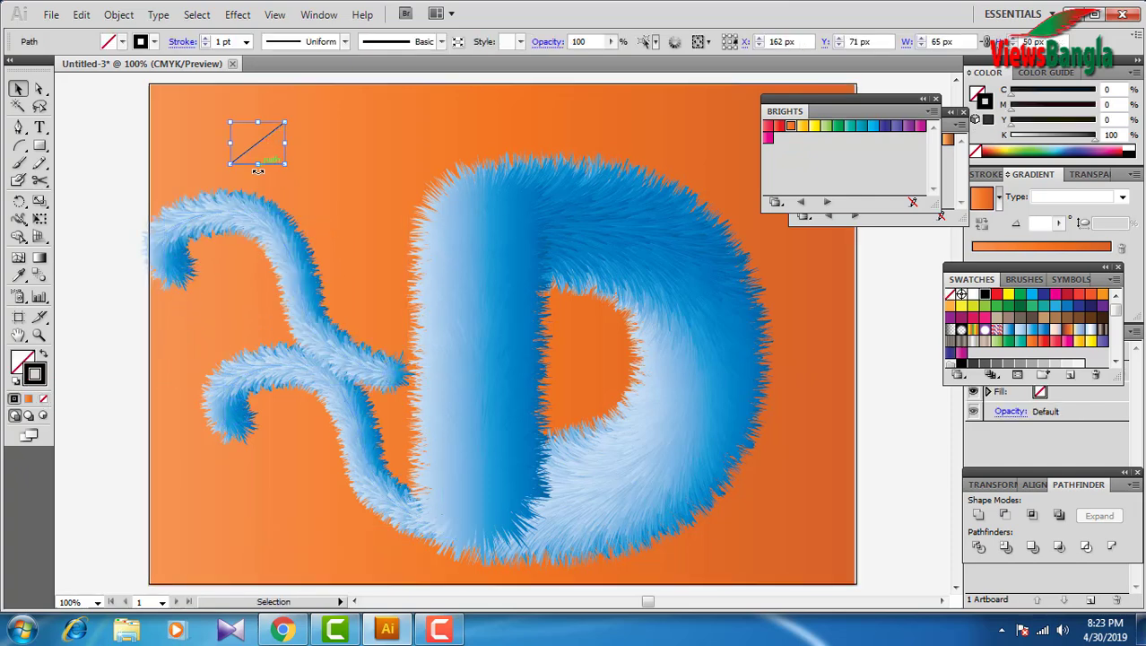
pyautogui.keyDown('shift'); pyautogui.click(251, 212); pyautogui.keyUp('shift')
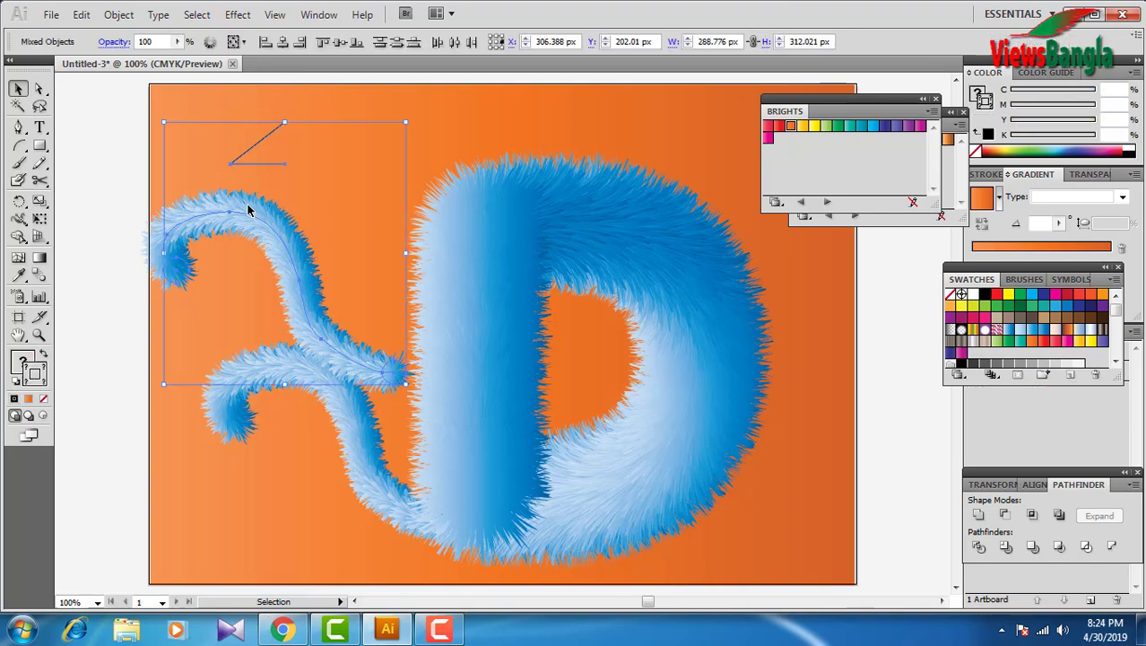
pyautogui.click(121, 15)
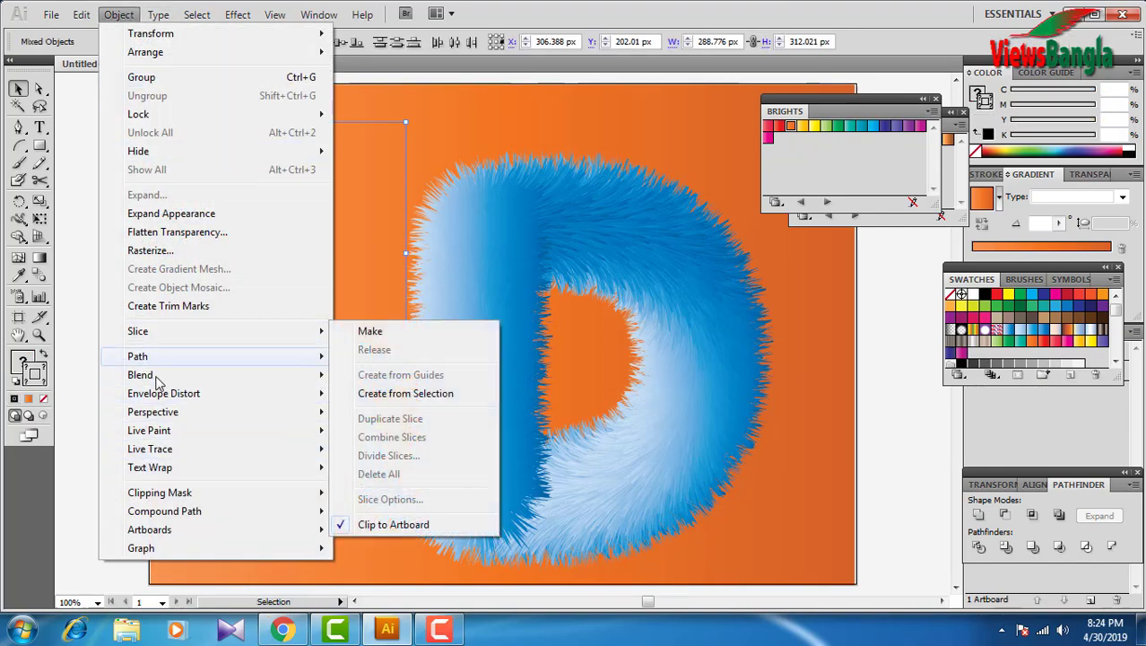
pyautogui.moveTo(161, 376)
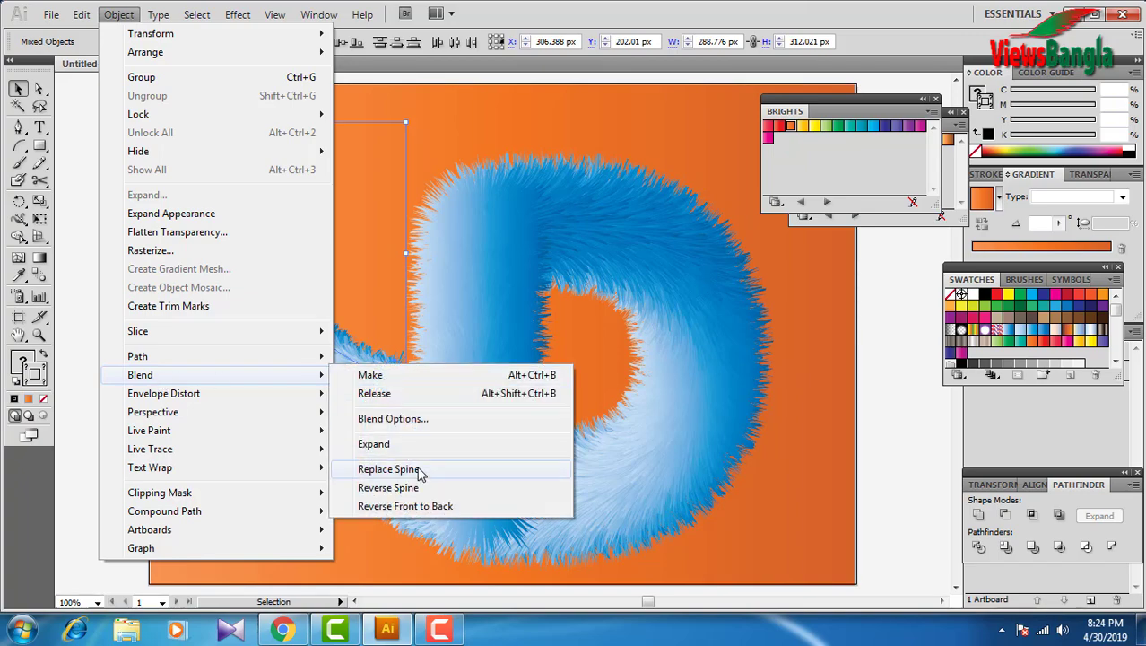
pyautogui.click(387, 469)
# - Move the end shape of the furry V's lower arm down to about Y 131 px to widen the opening
pyautogui.click(307, 175)
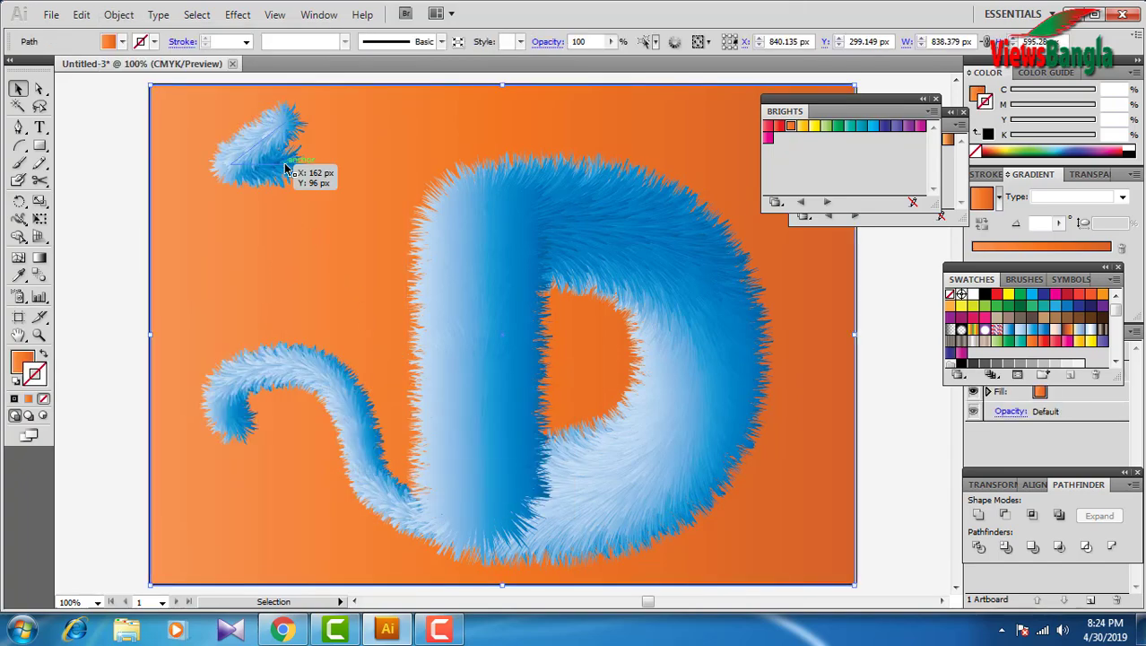
pyautogui.click(291, 167)
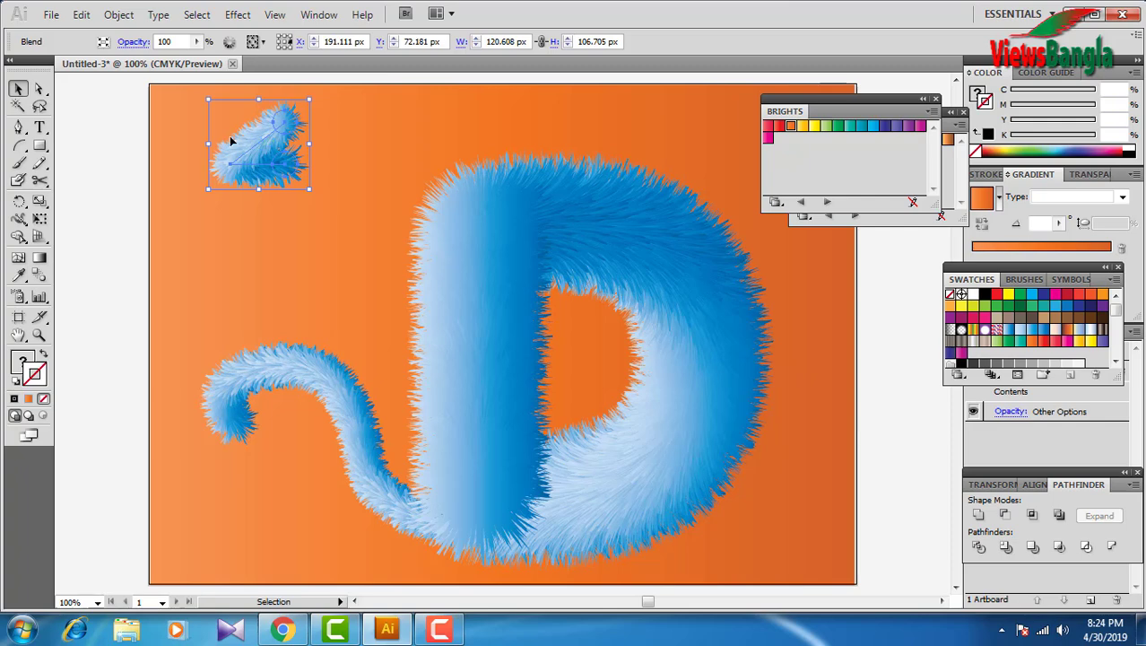
pyautogui.click(38, 90)
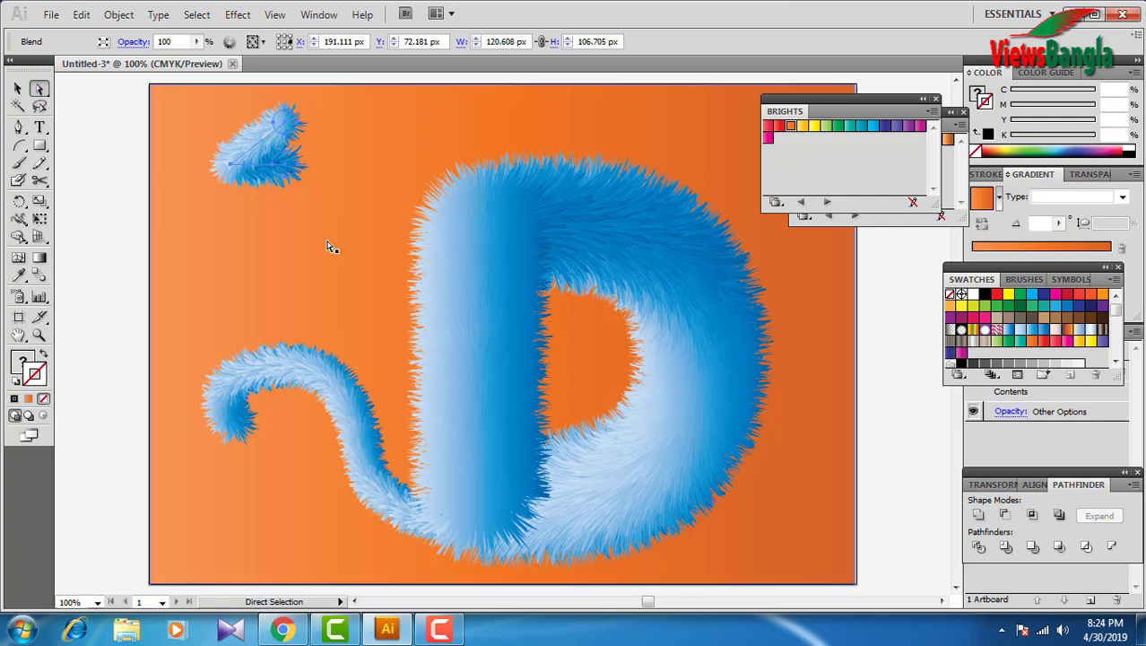
pyautogui.click(293, 171)
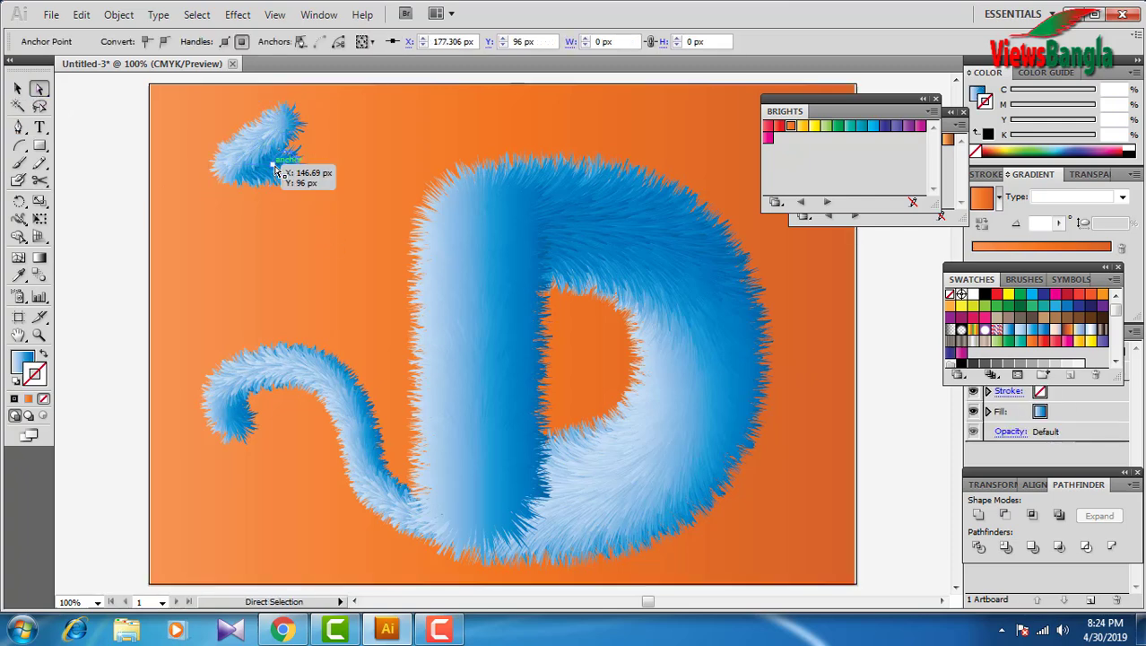
pyautogui.moveTo(288, 170); pyautogui.dragTo(281, 197)
# - Rotate the furry V clockwise until its tip points up and place it as an ear on the D's upper-left corner
pyautogui.click(18, 88)
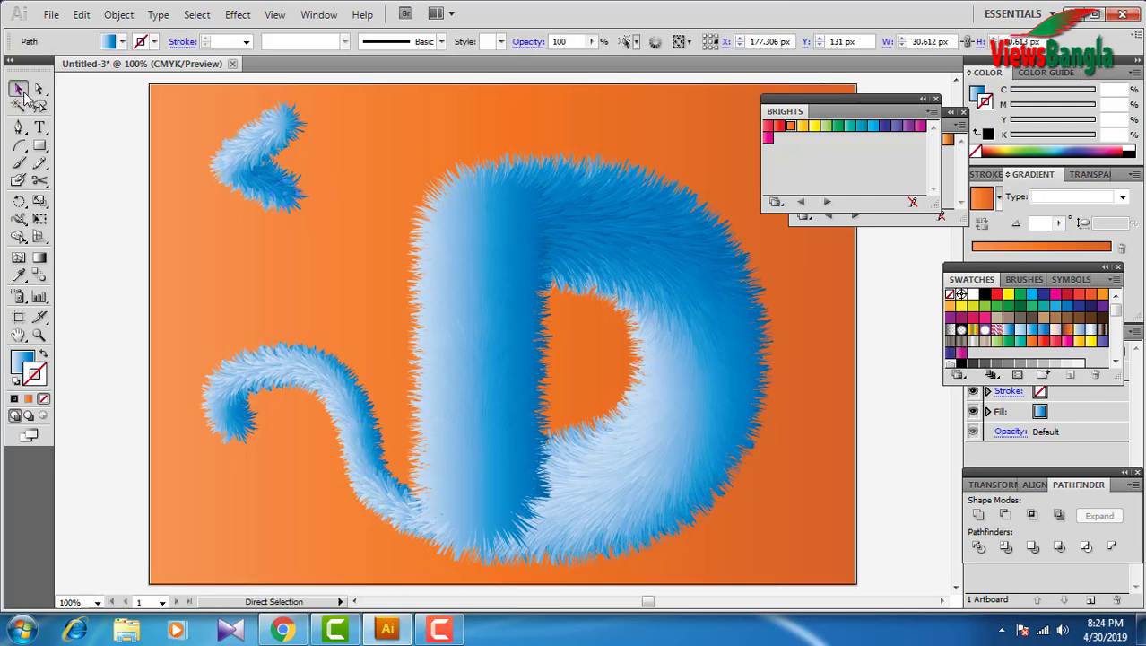
pyautogui.click(251, 144)
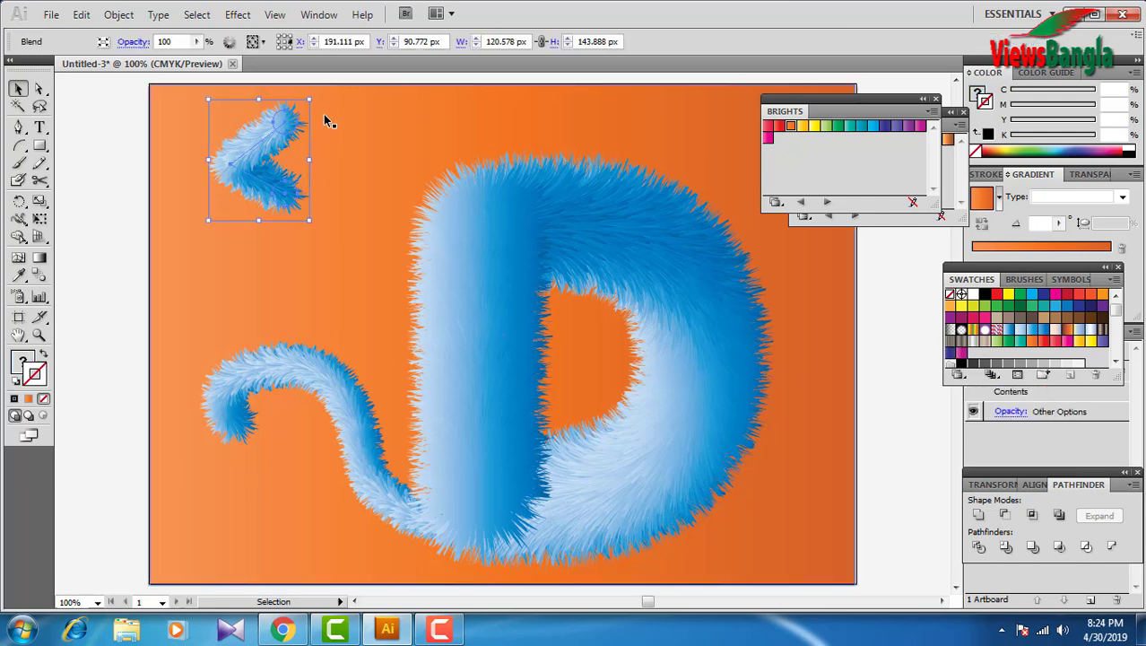
pyautogui.moveTo(314, 95); pyautogui.dragTo(327, 230)
pyautogui.moveTo(286, 175); pyautogui.dragTo(490, 175)
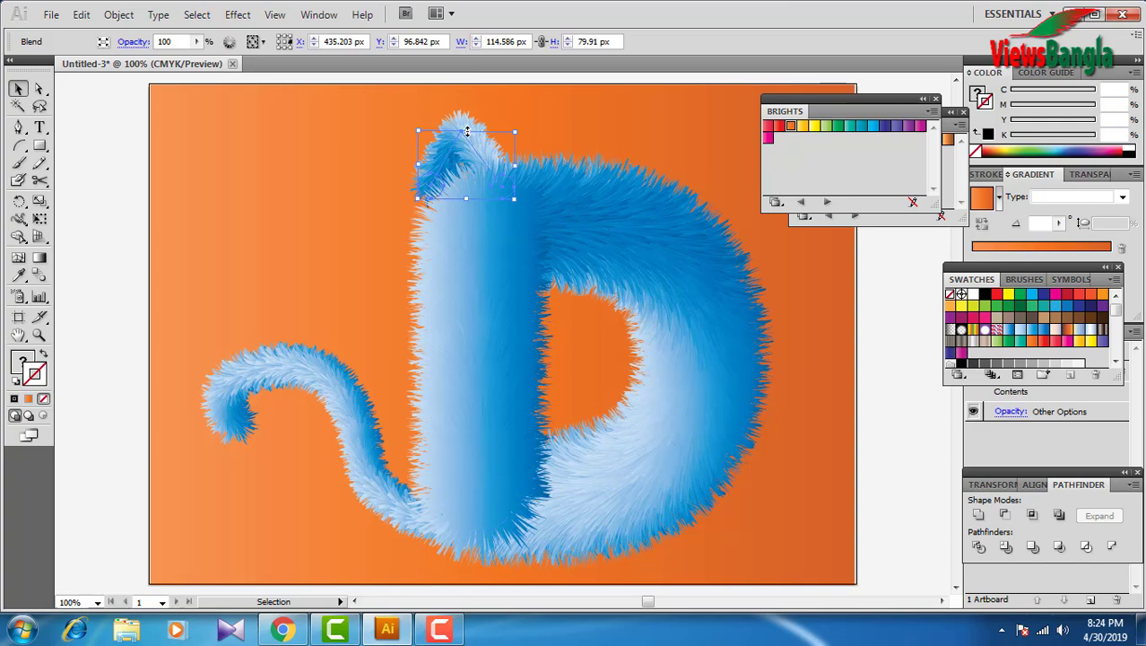
# - Enlarge the furry ear, tilt it counter-clockwise and seat it against the upper-left corner of the letter D
pyautogui.moveTo(466, 132); pyautogui.dragTo(463, 121)
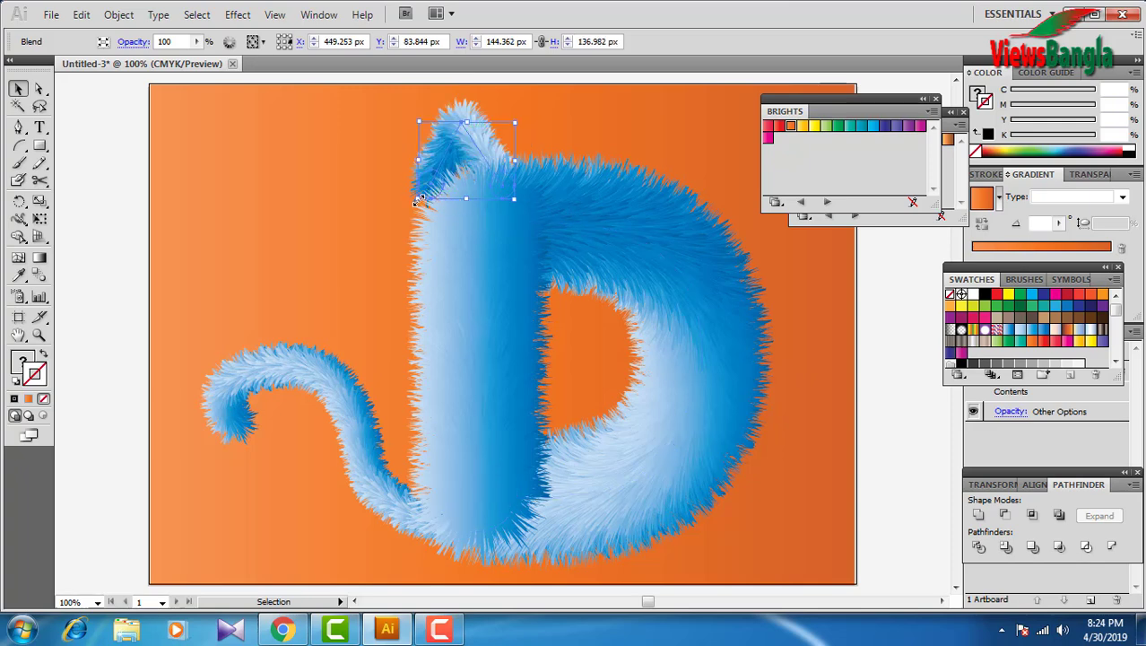
pyautogui.moveTo(419, 199); pyautogui.dragTo(397, 206)
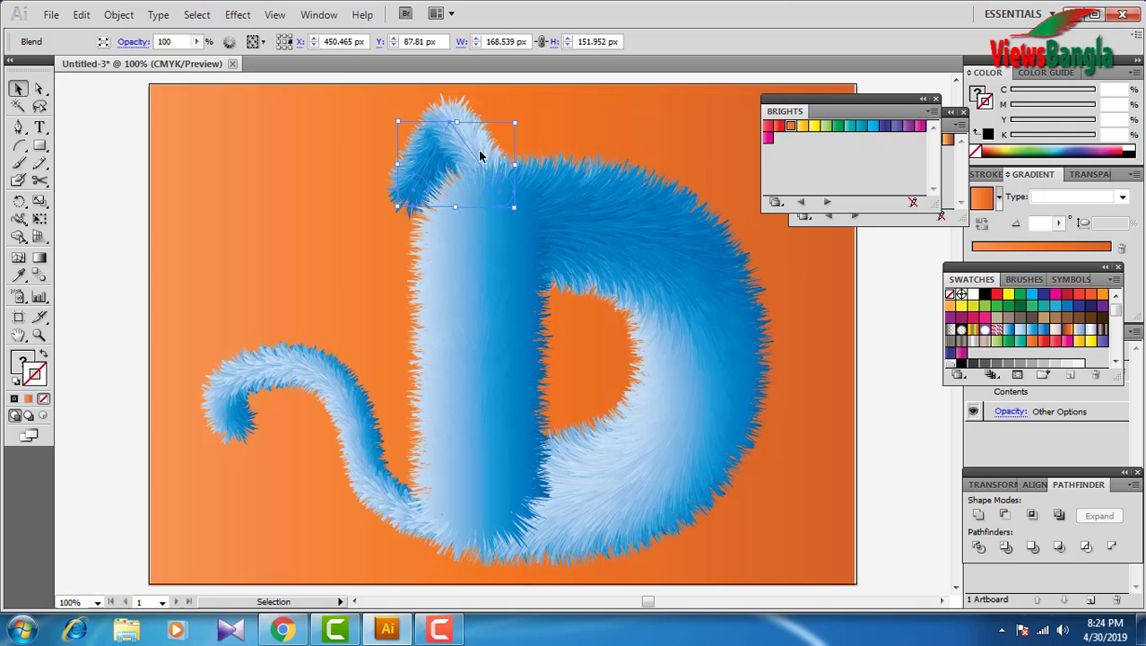
pyautogui.moveTo(480, 154); pyautogui.dragTo(530, 109)
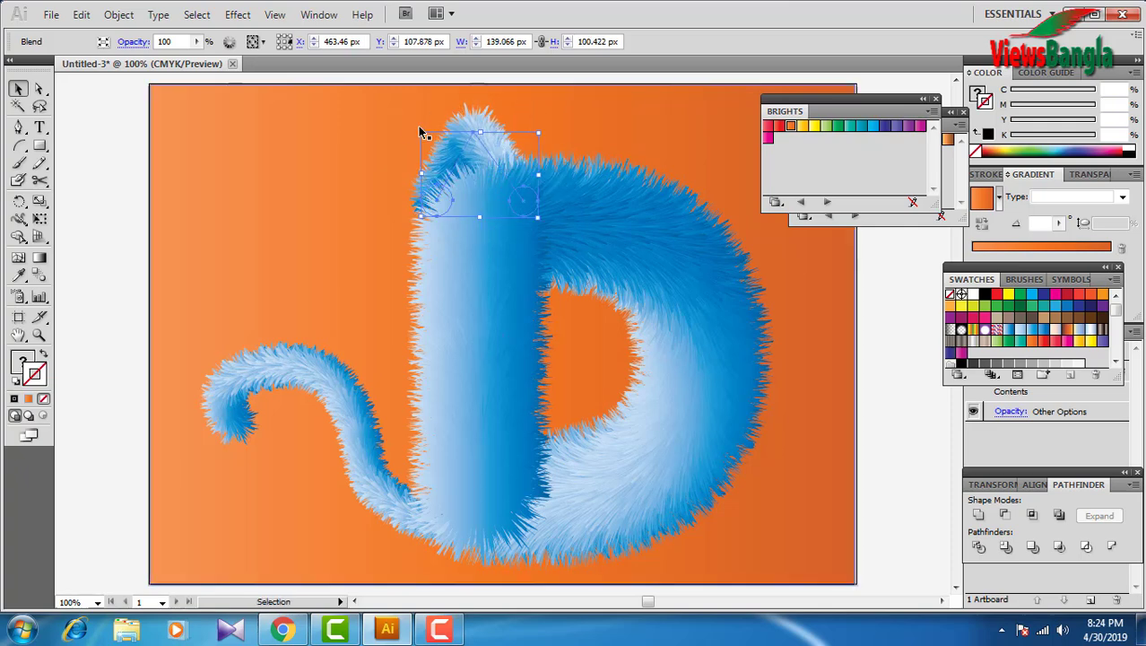
pyautogui.moveTo(417, 127); pyautogui.dragTo(384, 168)
pyautogui.moveTo(479, 157); pyautogui.dragTo(440, 165)
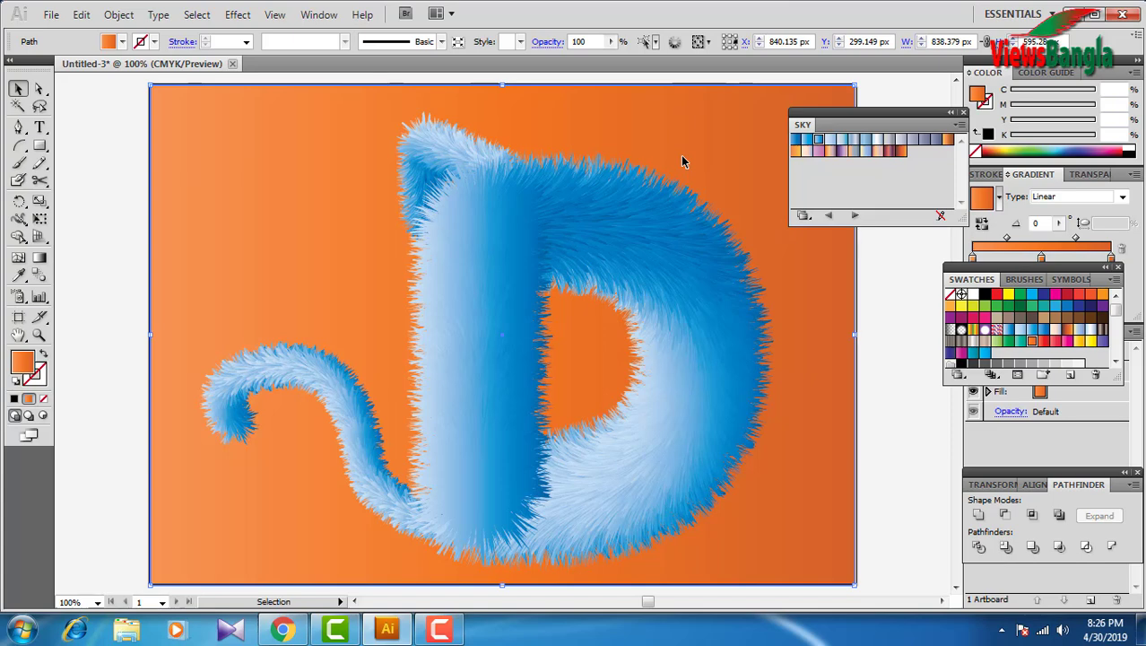
pyautogui.scroll(-1, 628, 188)
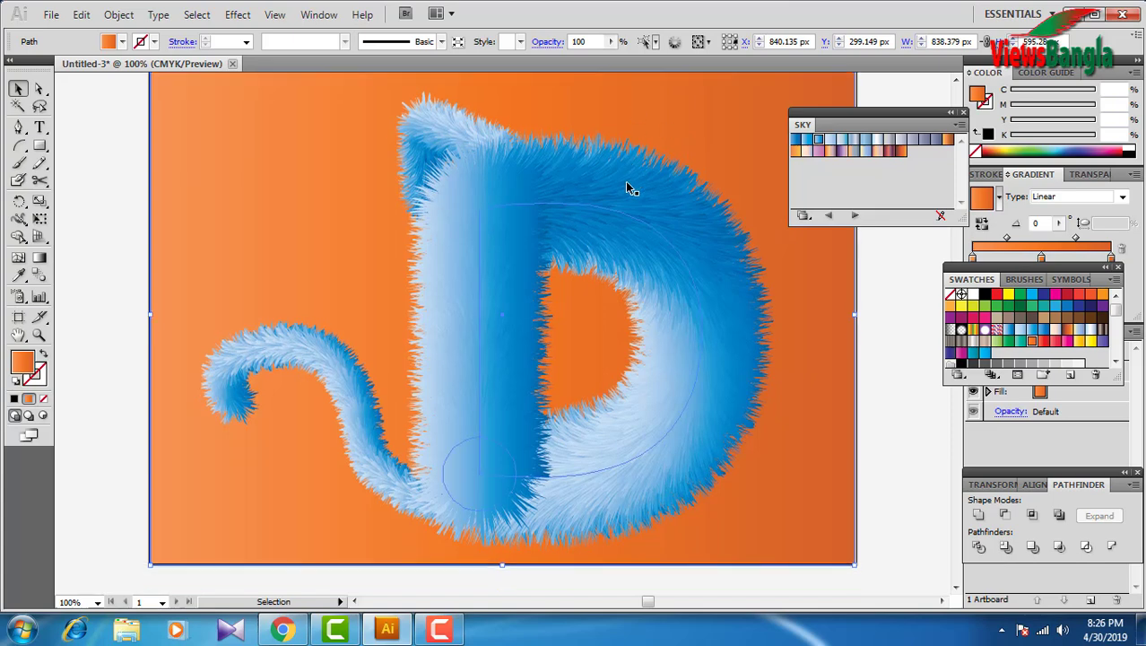